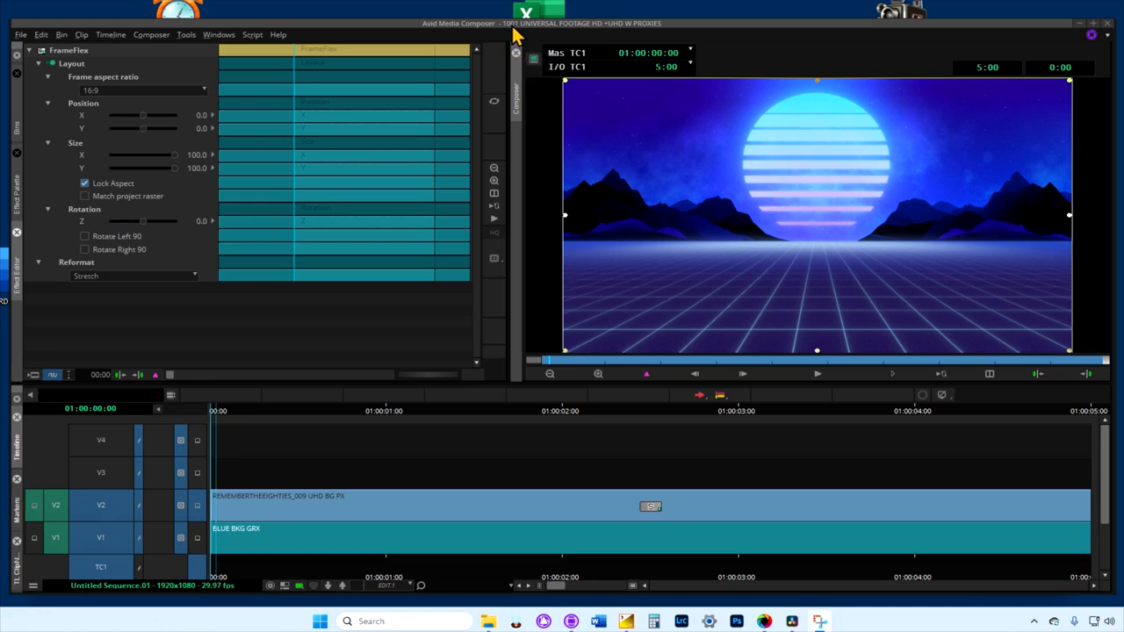
Switch to DaVinci Resolve and to Shutter Encoder to view both programs
{"action": "left_click", "coordinate": [795, 623]}
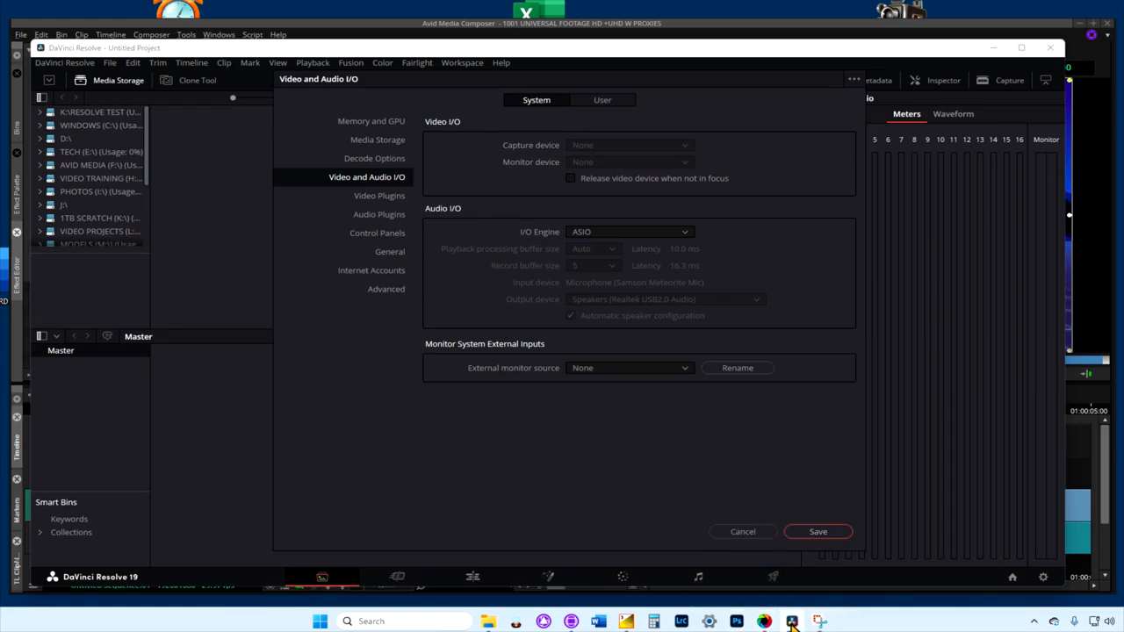
{"action": "left_click", "coordinate": [764, 622]}
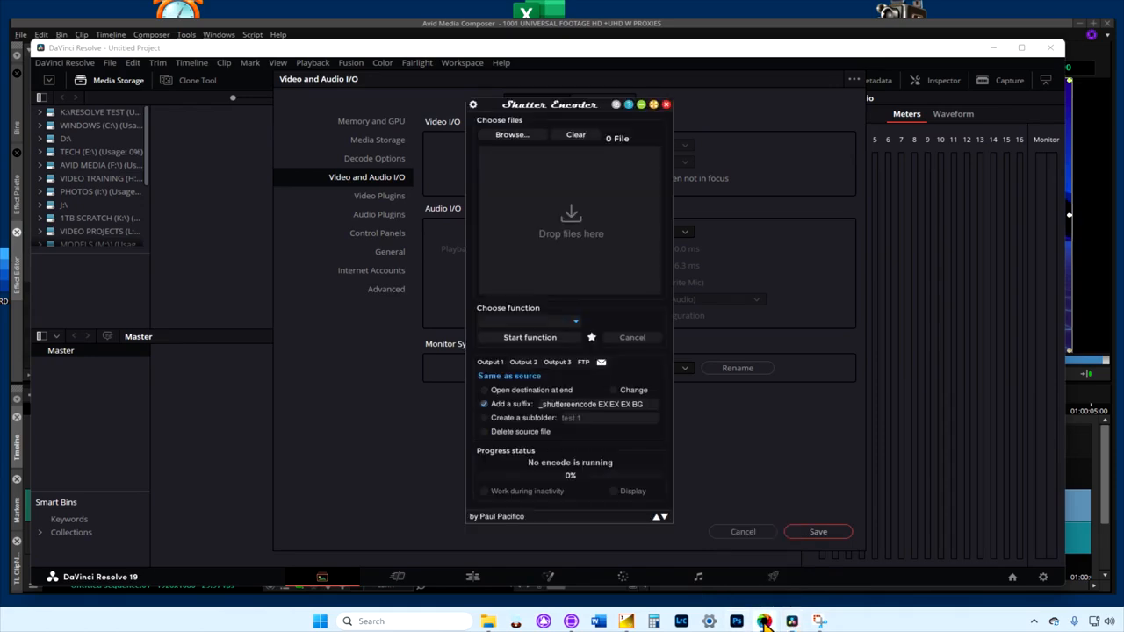
{"action": "left_click", "coordinate": [627, 622]}
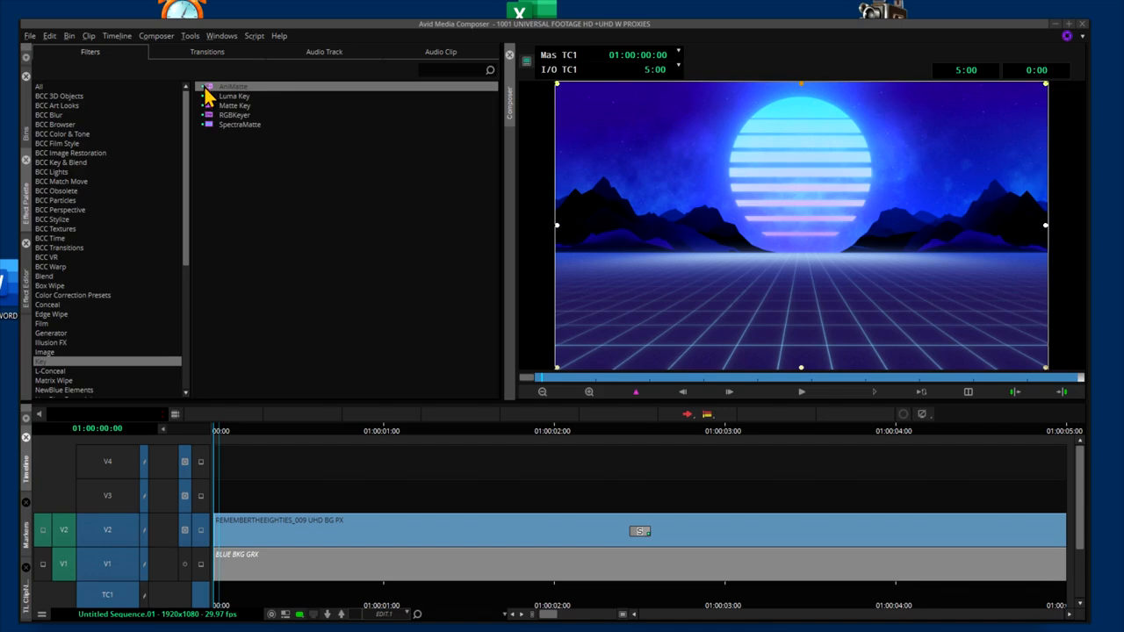
Apply the AniMatte key effect to the V2 clip and draw an oval matte around the striped sun
{"action": "left_click_drag", "start_coordinate": [211, 87], "coordinate": [619, 538]}
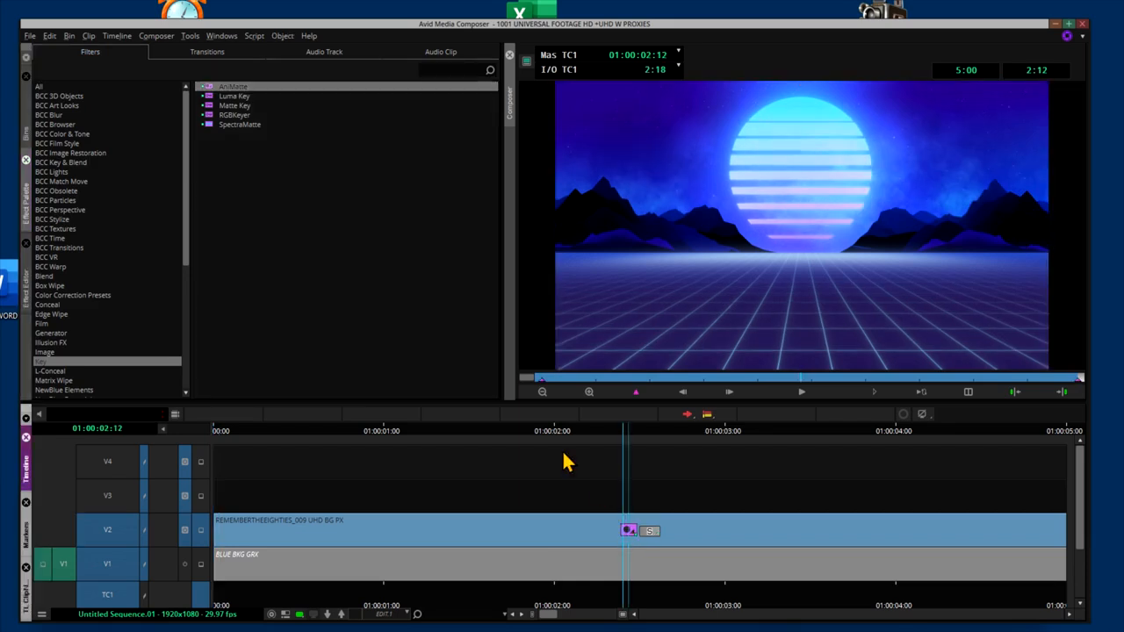
{"action": "left_click", "coordinate": [27, 288]}
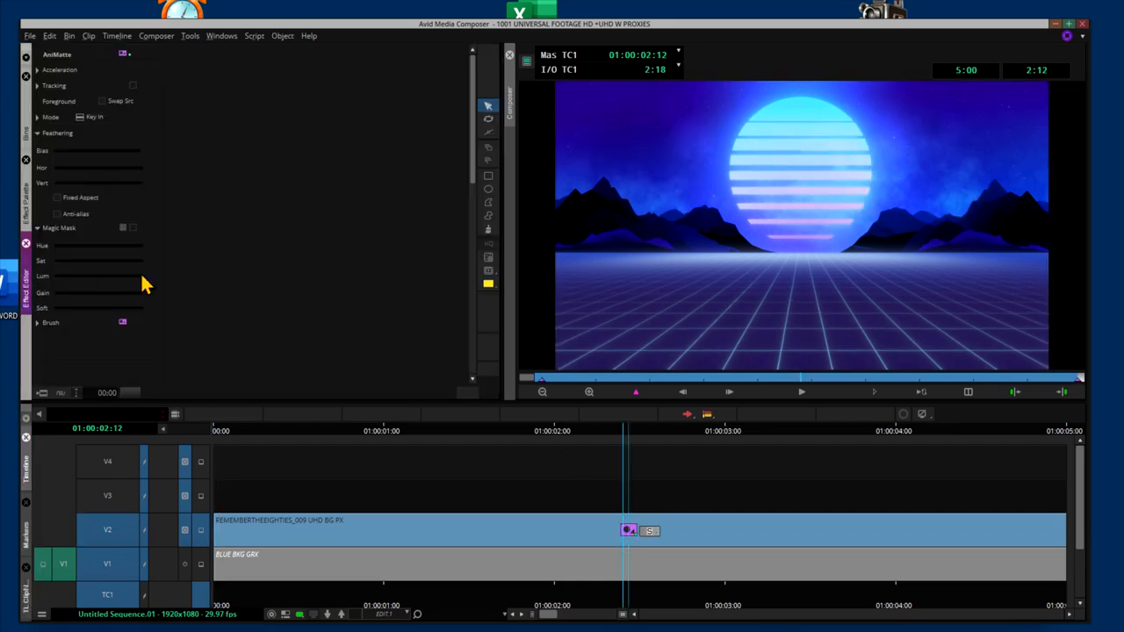
{"action": "left_click", "coordinate": [488, 190]}
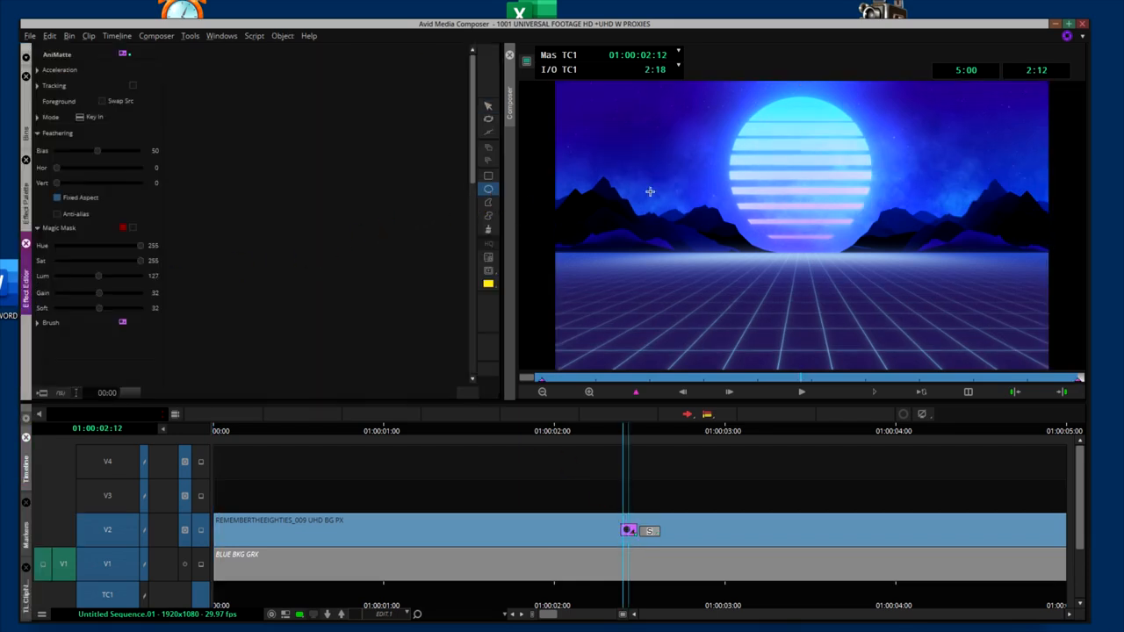
{"action": "left_click", "coordinate": [743, 109]}
{"action": "left_click_drag", "start_coordinate": [743, 109], "coordinate": [874, 243]}
{"action": "left_click_drag", "start_coordinate": [811, 187], "coordinate": [802, 181]}
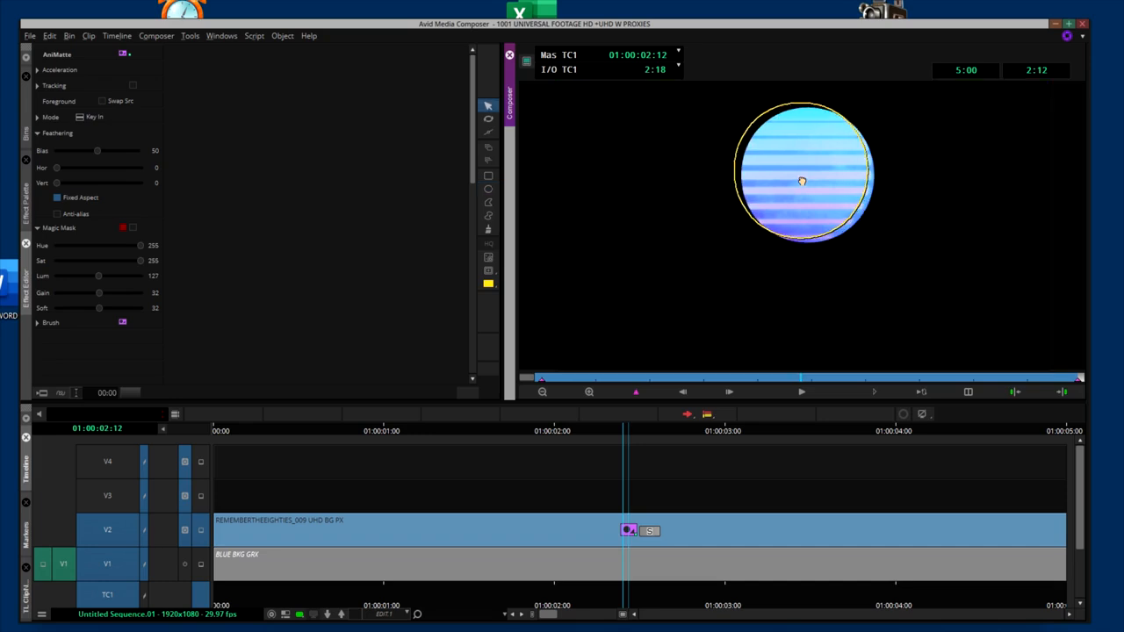
Shrink and reposition the oval matte inside the sun using swapped source as a guide, restoring the normal foreground
{"action": "left_click", "coordinate": [102, 101]}
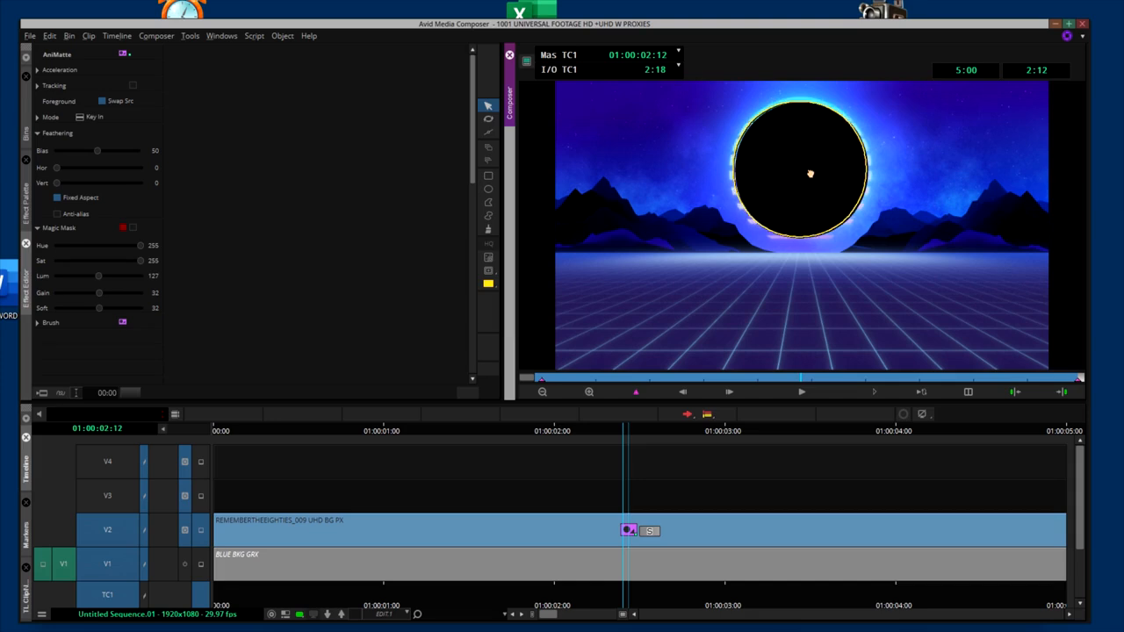
{"action": "left_click_drag", "start_coordinate": [810, 174], "coordinate": [808, 173]}
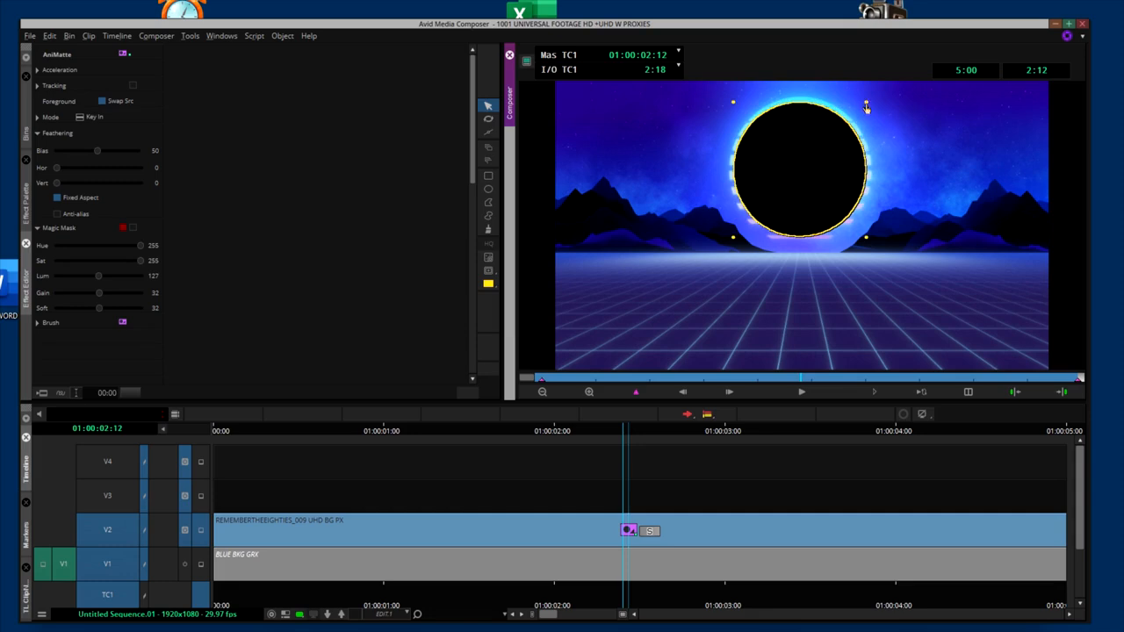
{"action": "left_click_drag", "start_coordinate": [866, 103], "coordinate": [854, 114]}
{"action": "left_click_drag", "start_coordinate": [797, 168], "coordinate": [806, 163]}
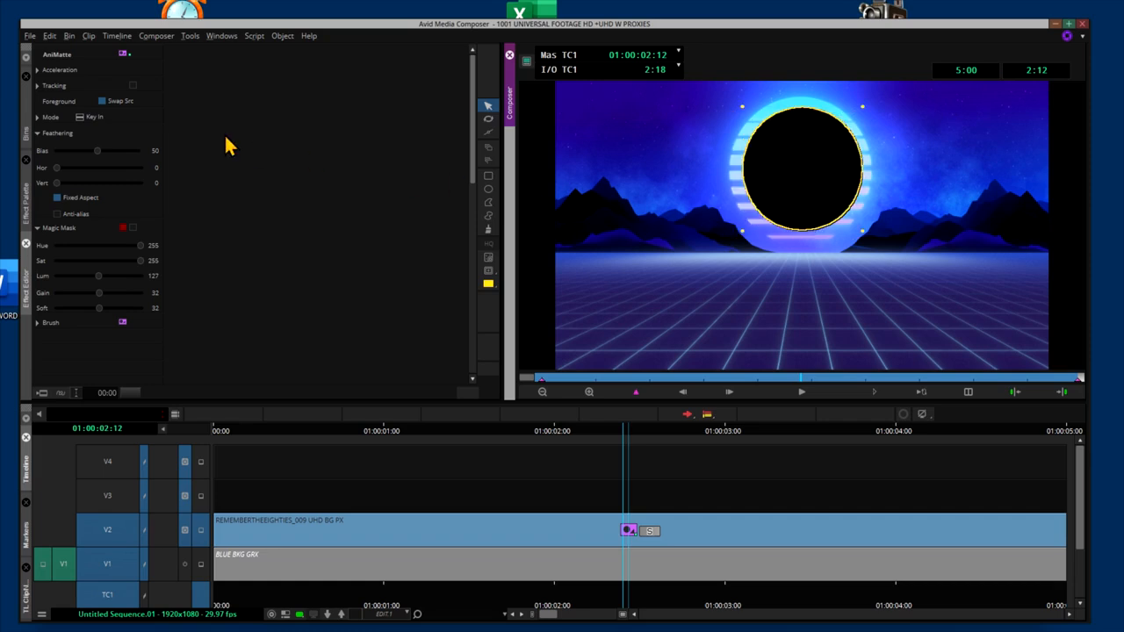
{"action": "left_click", "coordinate": [103, 102]}
{"action": "left_click", "coordinate": [103, 101]}
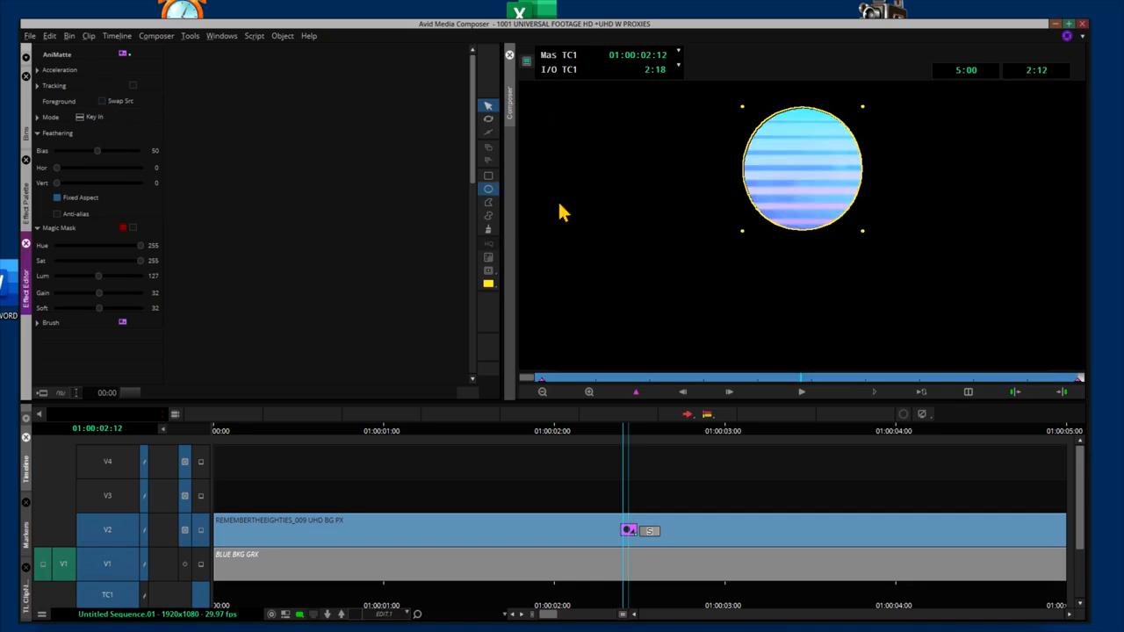
{"action": "left_click", "coordinate": [647, 303]}
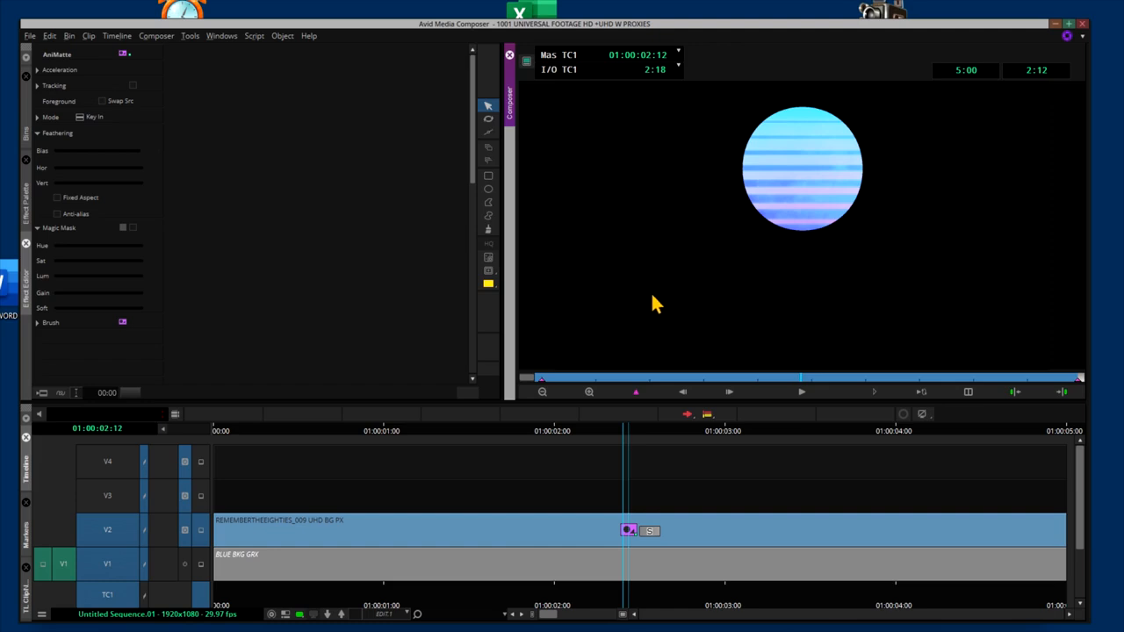
Export the sequence from its start as BIG GLOBE FILL.mp4 in ALPHA EXPORT TESTING with the MP4 USE MARKS SCALE LEVELS setting, replacing the existing file
{"action": "key", "text": "y"}
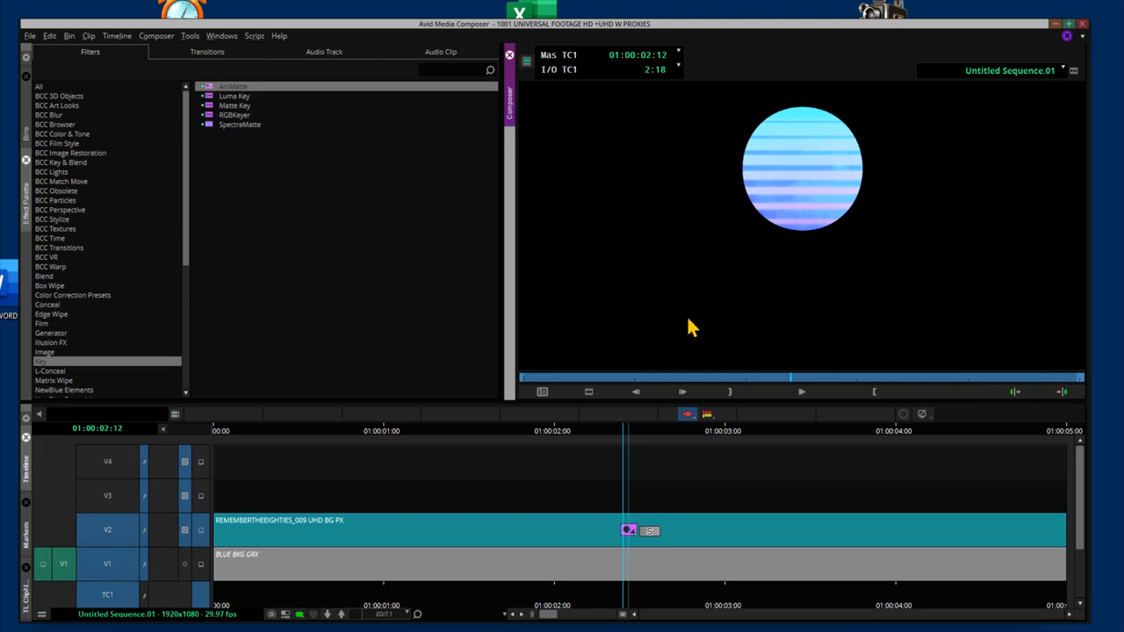
{"action": "left_click_drag", "start_coordinate": [790, 379], "coordinate": [451, 389]}
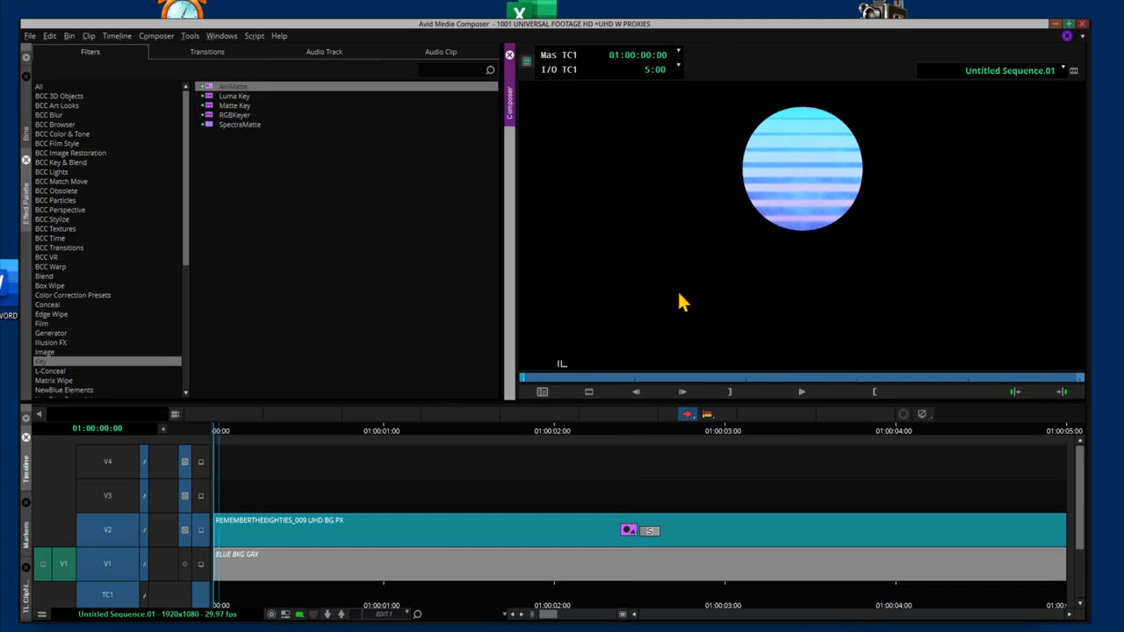
{"action": "right_click", "coordinate": [709, 241]}
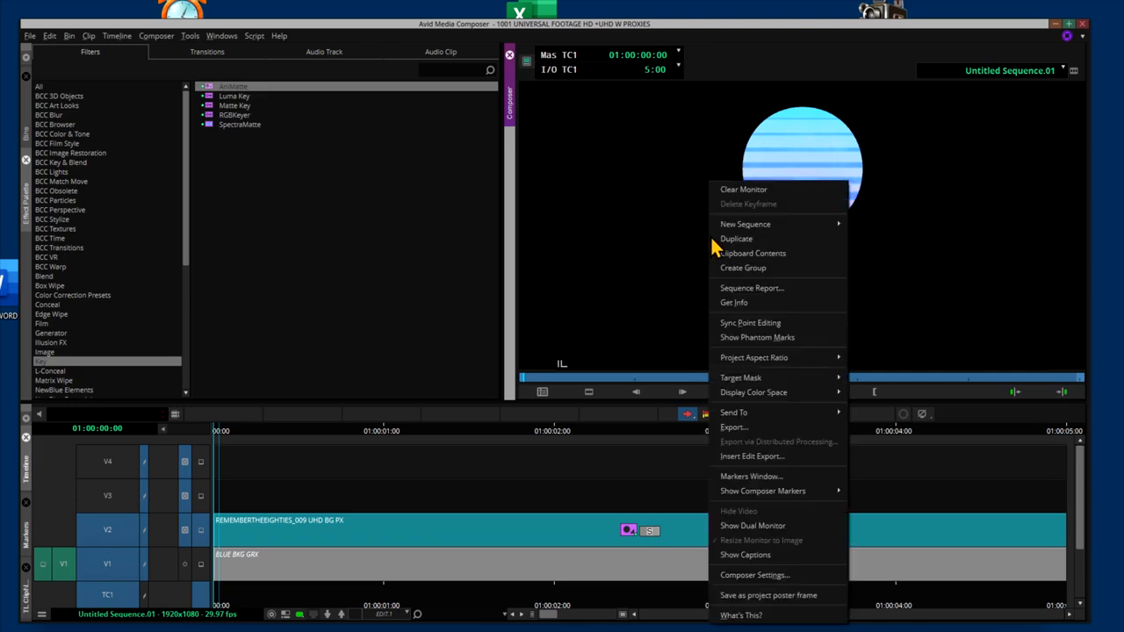
{"action": "left_click", "coordinate": [734, 429]}
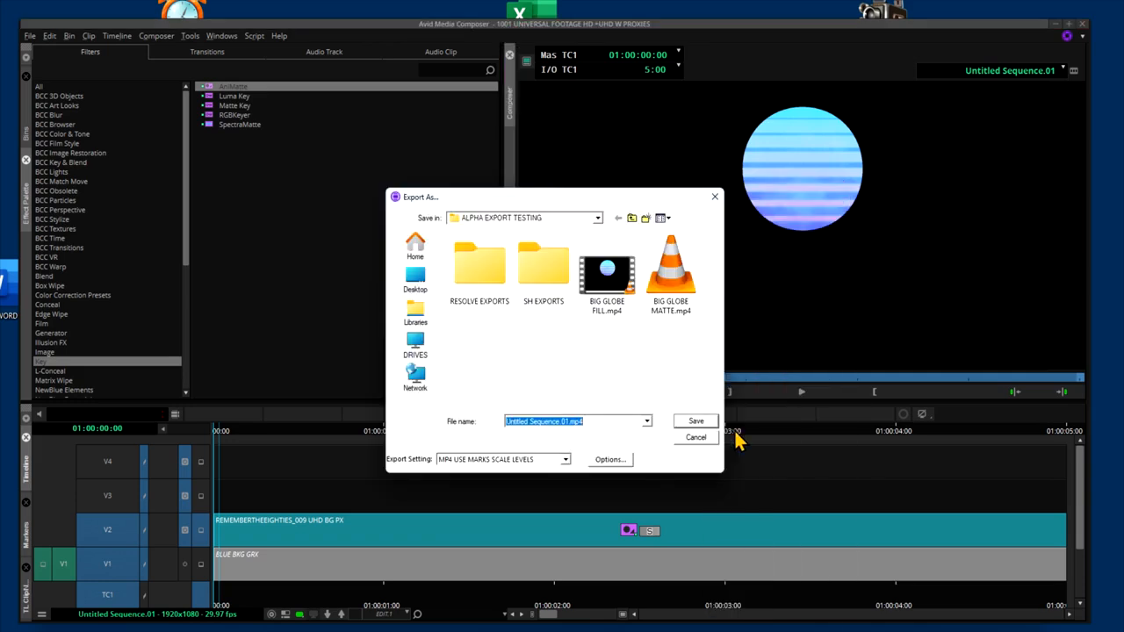
{"action": "left_click", "coordinate": [610, 295]}
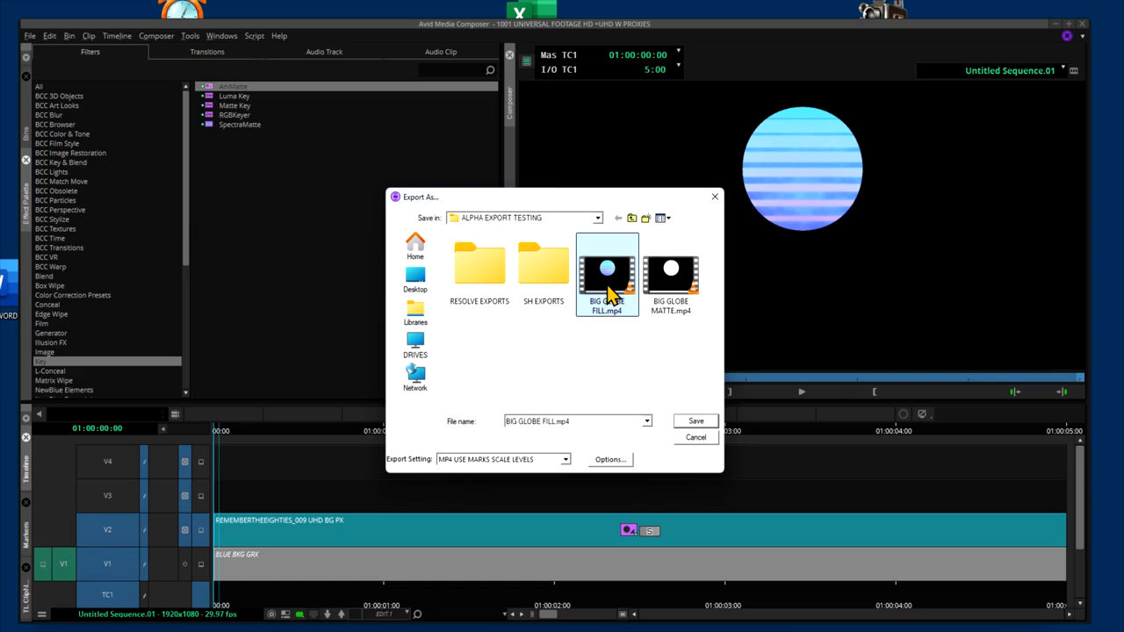
{"action": "left_click", "coordinate": [688, 423]}
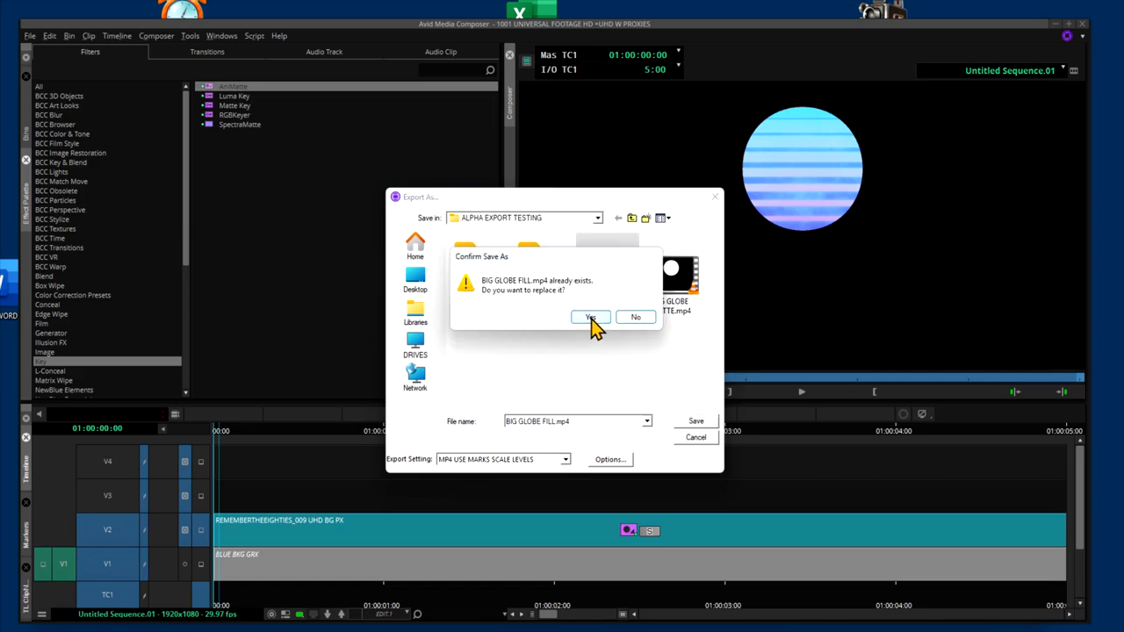
{"action": "left_click", "coordinate": [590, 317]}
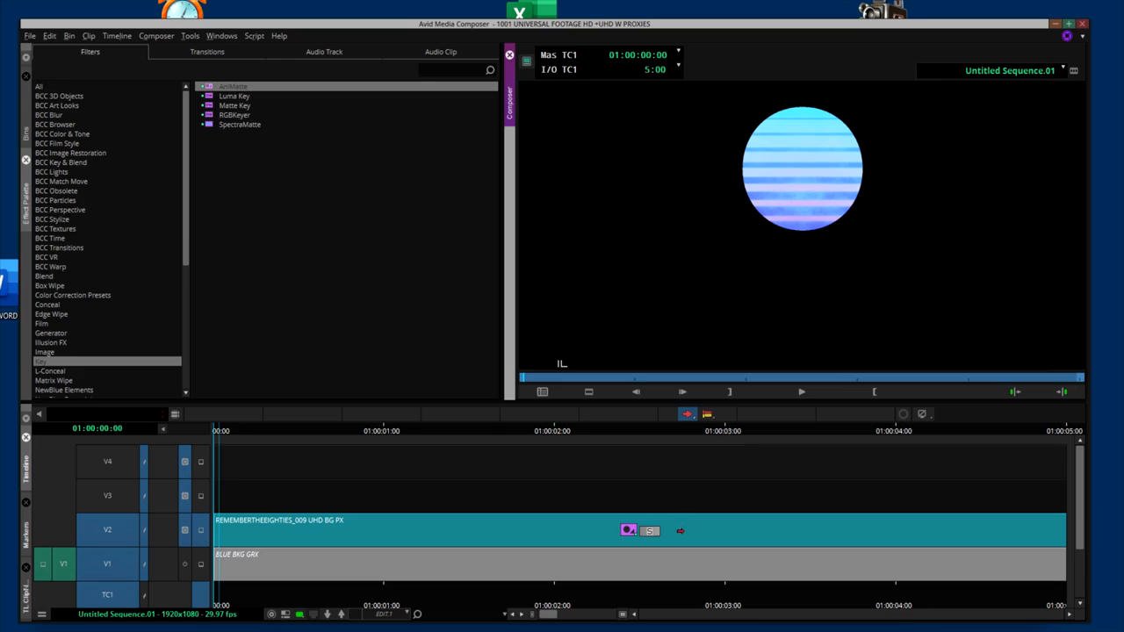
Replace the fill footage nested inside the V2 AniMatte effect with the UHD Video Size White graphic
{"action": "double_click", "coordinate": [681, 530]}
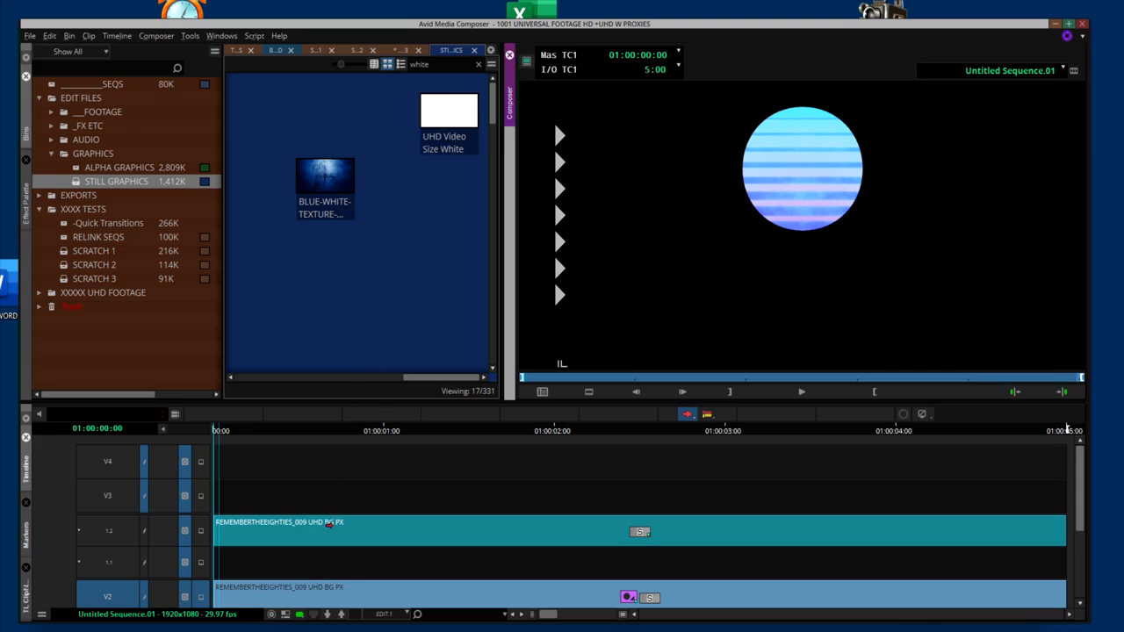
{"action": "left_click_drag", "start_coordinate": [444, 107], "coordinate": [418, 525]}
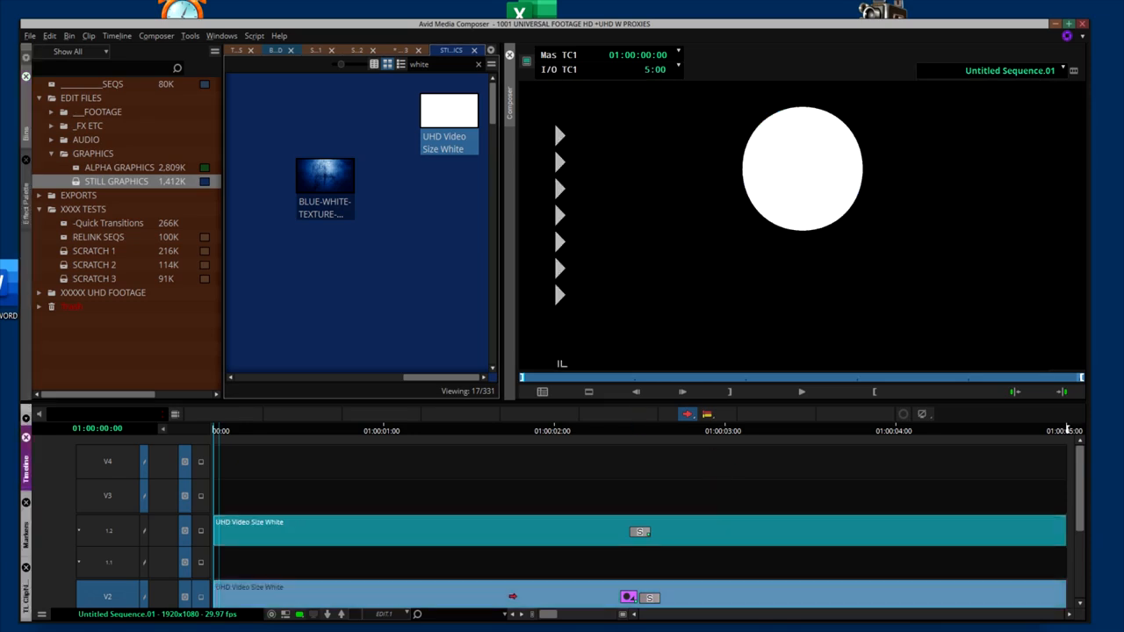
{"action": "scroll", "coordinate": [518, 602], "scroll_direction": "down", "scroll_amount": 2}
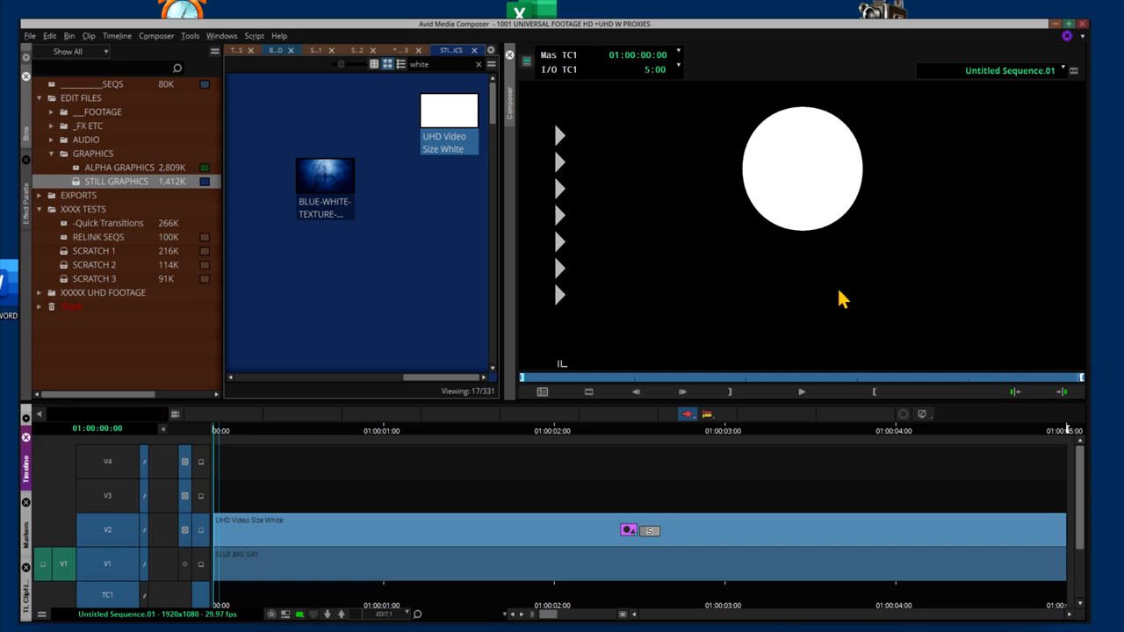
Export the white matte sequence as BIG GLOBE MATTE.mp4 in ALPHA EXPORT TESTING, replacing the existing file
{"action": "right_click", "coordinate": [865, 253]}
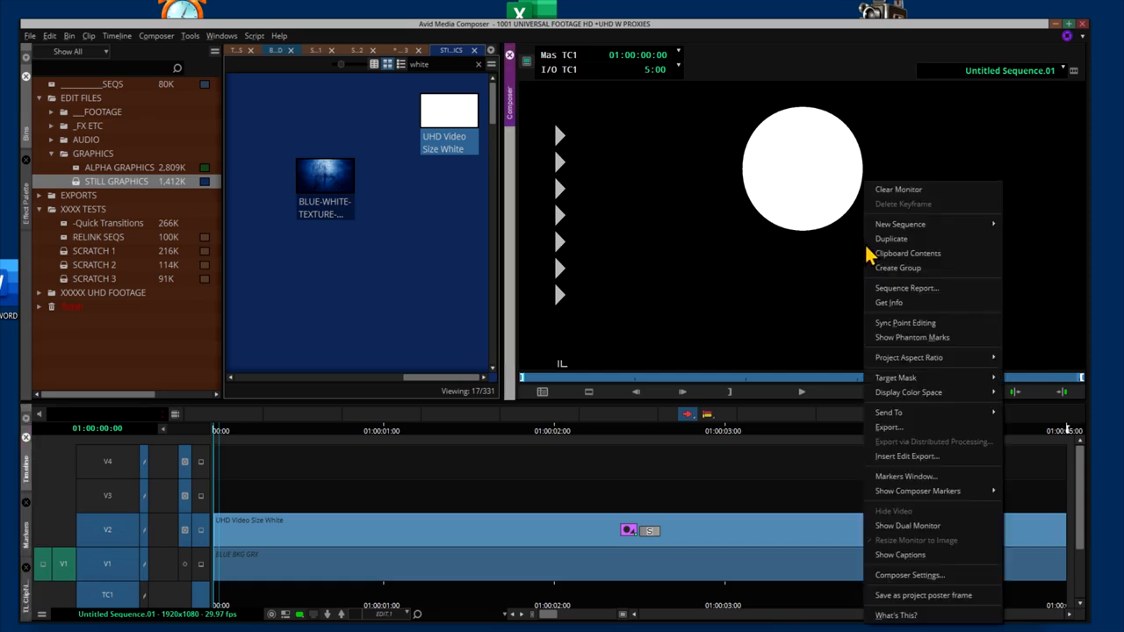
{"action": "left_click", "coordinate": [897, 437]}
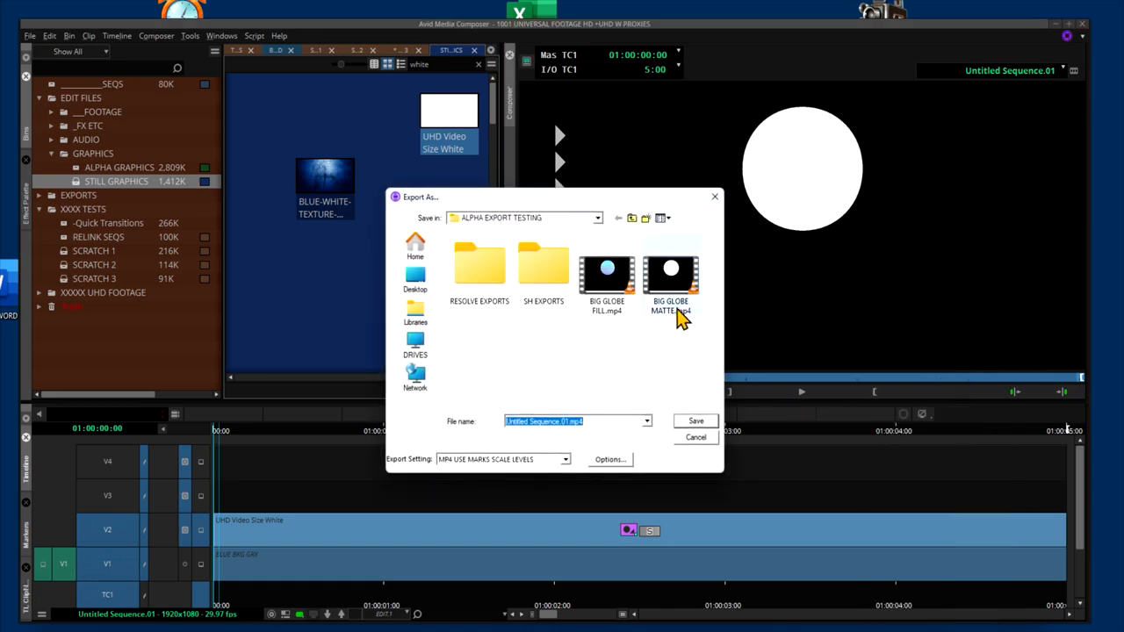
{"action": "left_click", "coordinate": [673, 275]}
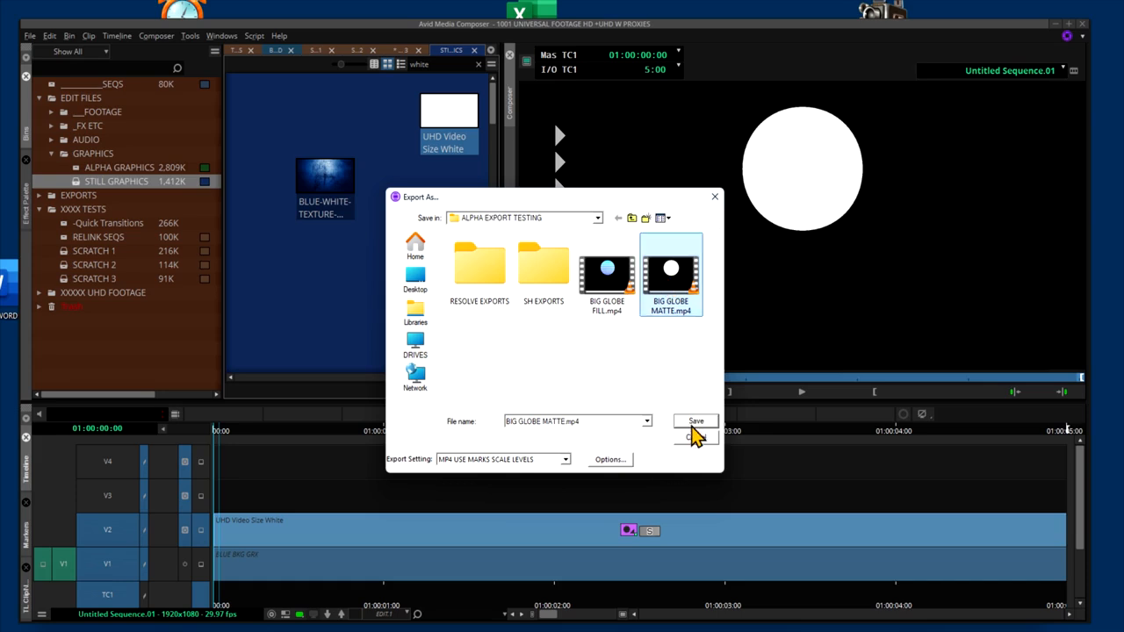
{"action": "left_click", "coordinate": [696, 426]}
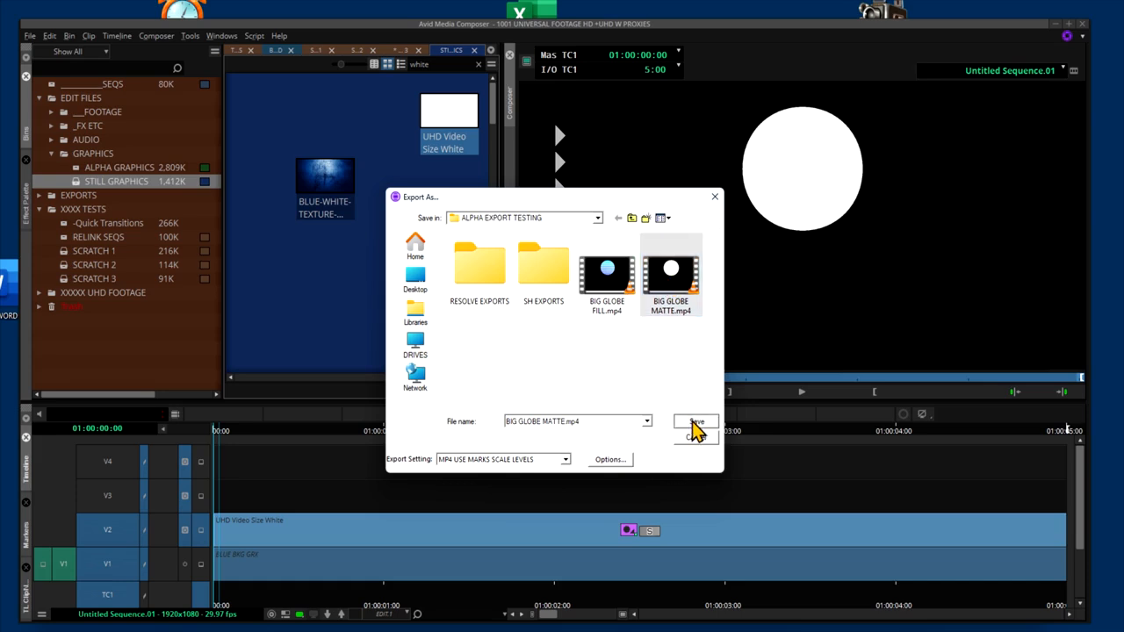
{"action": "left_click", "coordinate": [586, 319]}
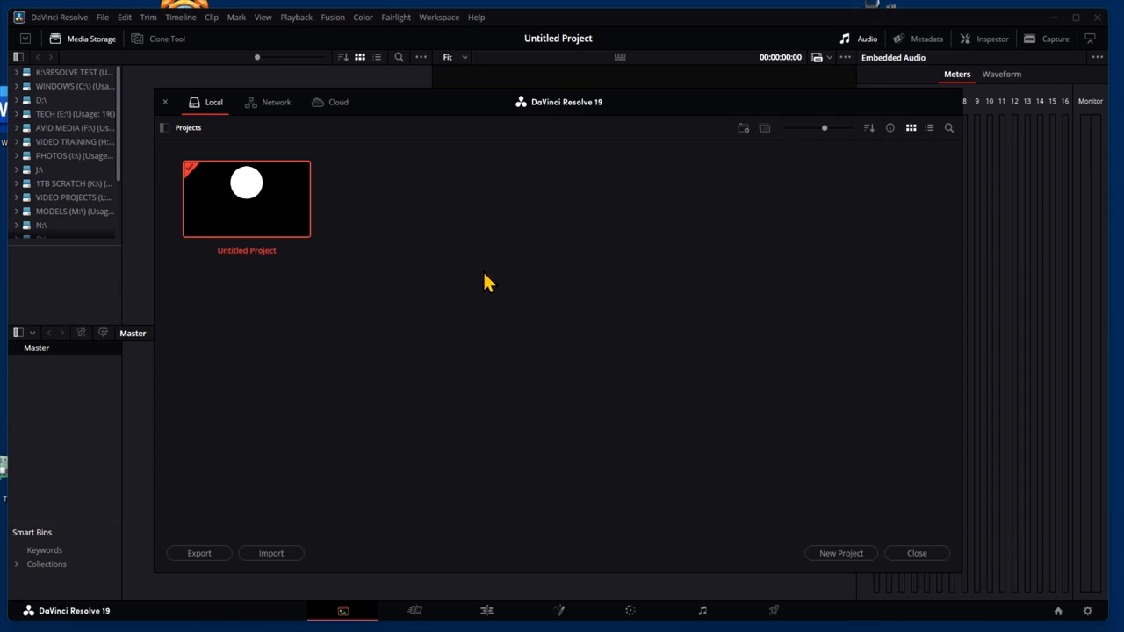
In DaVinci Resolve, open the Untitled Project on the Edit page and import FILL 2.mp4 and MATTE 2.mp4 from MC EXPORTS
{"action": "double_click", "coordinate": [246, 192]}
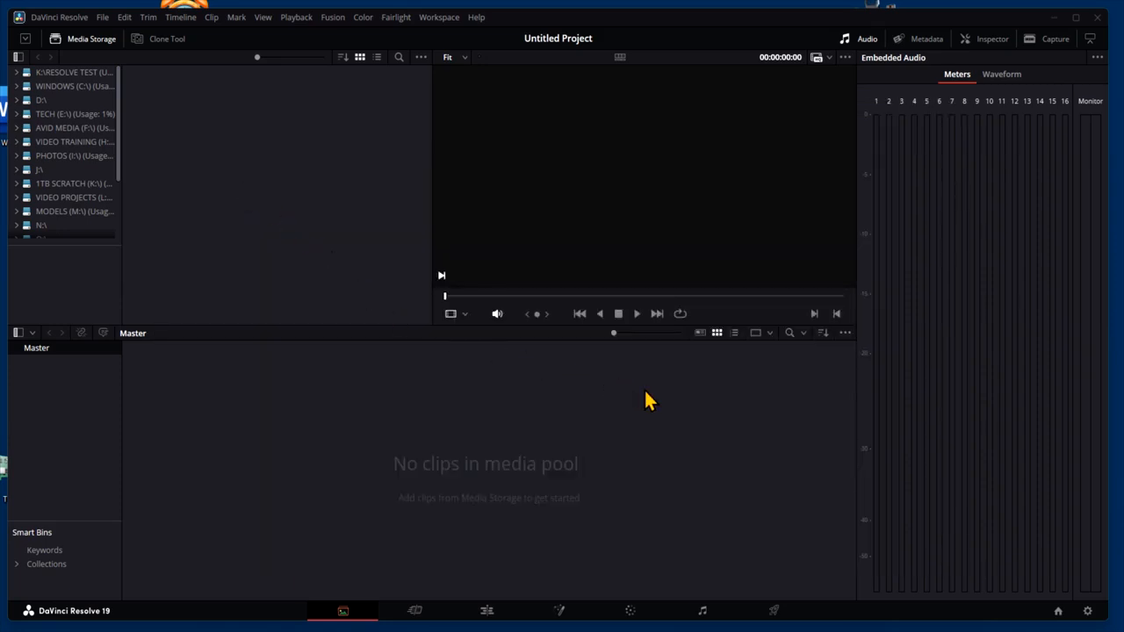
{"action": "left_click", "coordinate": [488, 614]}
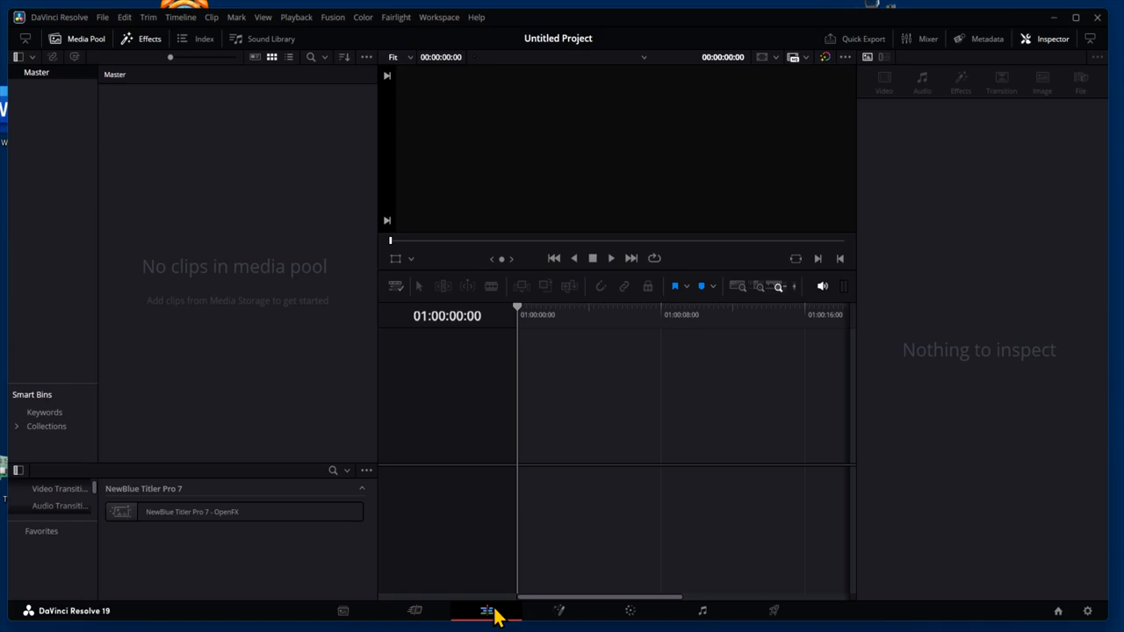
{"action": "right_click", "coordinate": [202, 234]}
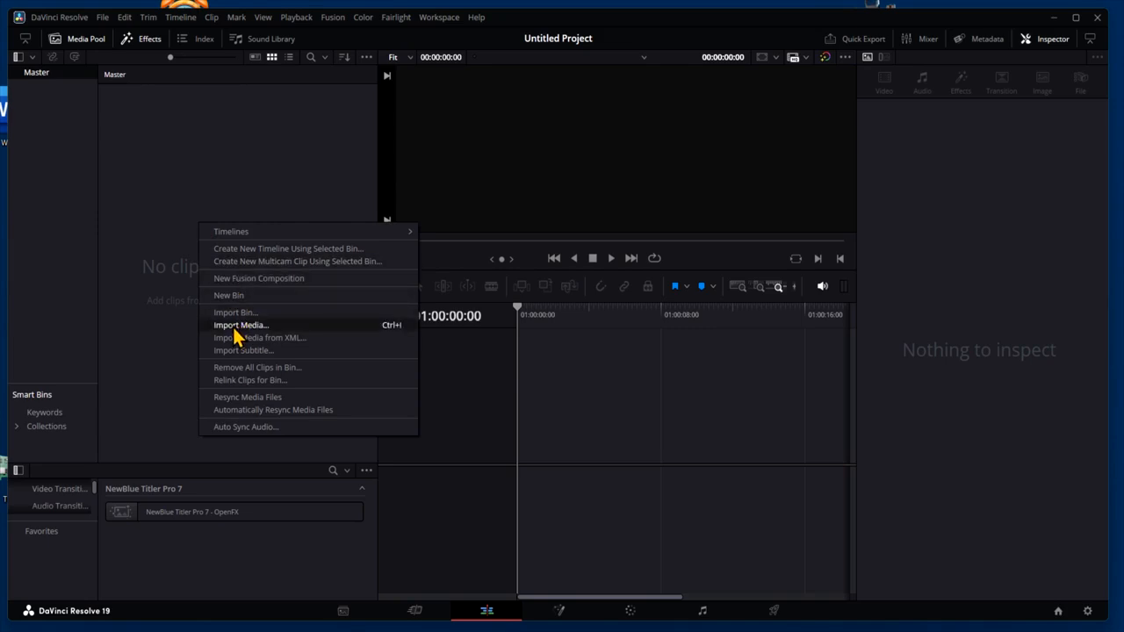
{"action": "left_click", "coordinate": [221, 326]}
{"action": "left_click_drag", "start_coordinate": [432, 283], "coordinate": [289, 233]}
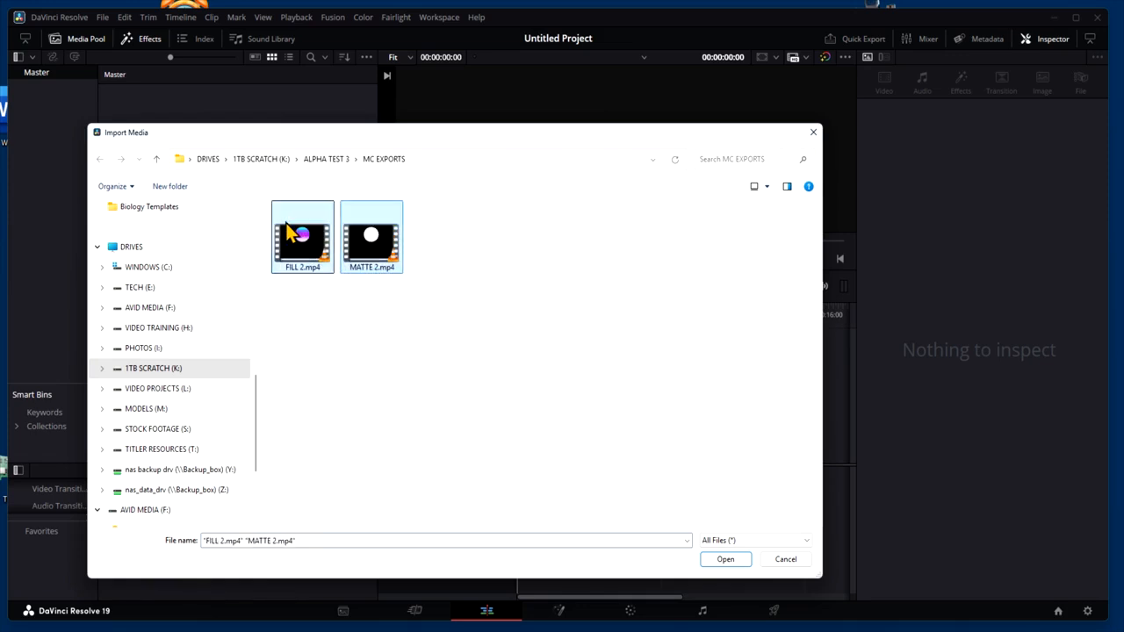
{"action": "left_click", "coordinate": [724, 560]}
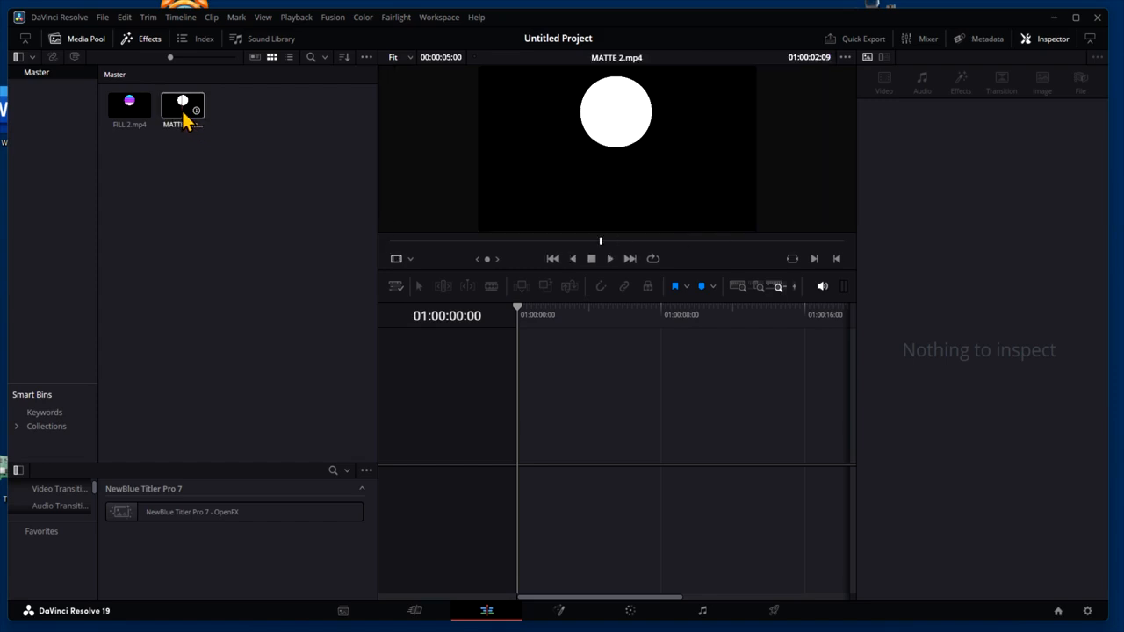
Place MATTE 2.mp4 on Video 1 and FILL 2.mp4 above it on Video 2, both at the timeline start
{"action": "left_click_drag", "start_coordinate": [183, 118], "coordinate": [521, 497]}
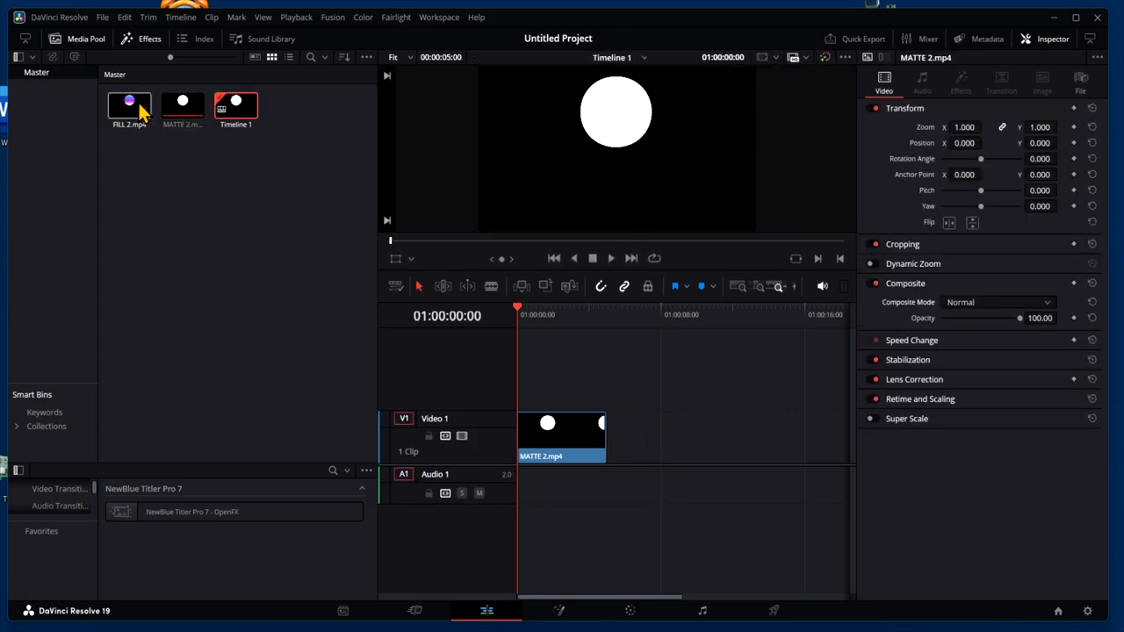
{"action": "left_click_drag", "start_coordinate": [136, 113], "coordinate": [520, 393]}
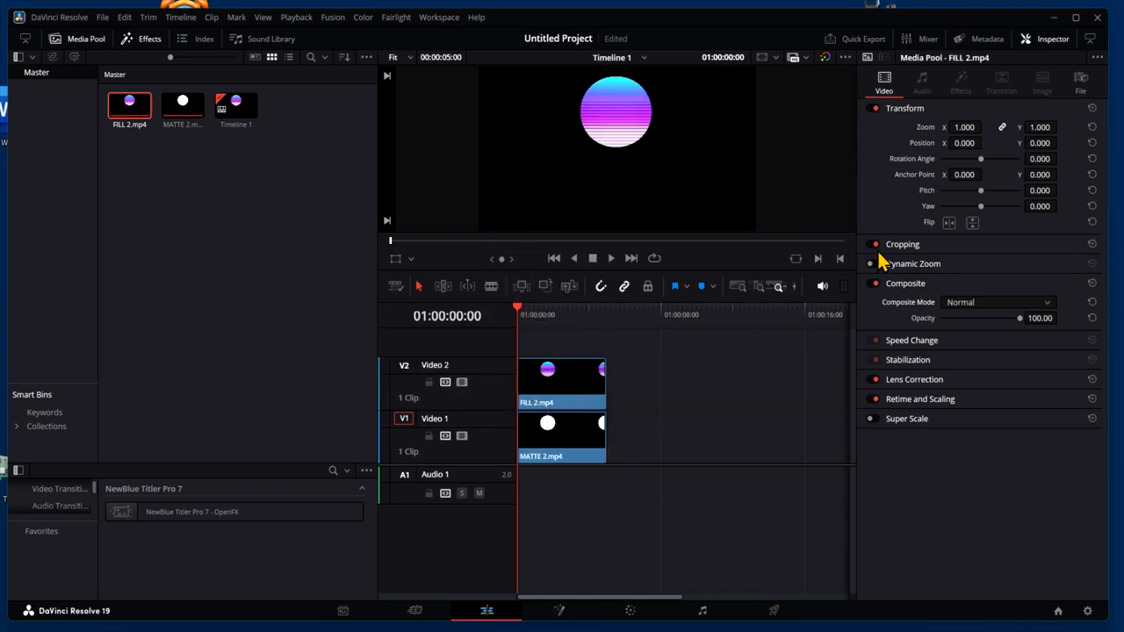
{"action": "left_click", "coordinate": [1048, 44]}
{"action": "left_click", "coordinate": [1047, 46]}
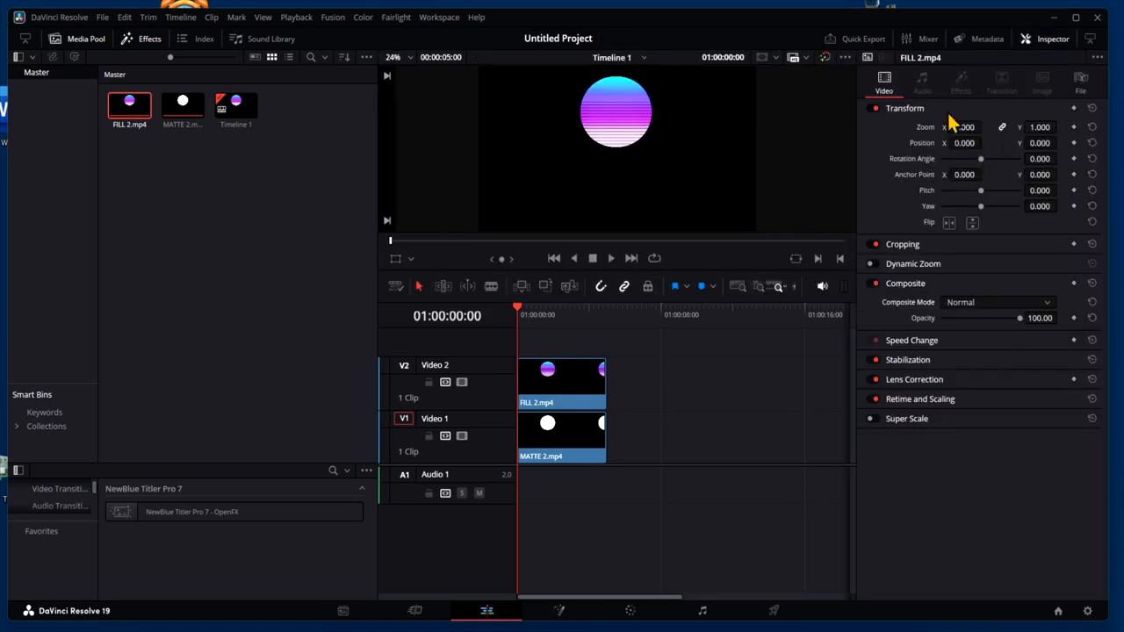
Set the composite mode of the FILL 2.mp4 clip on Video 2 to Foreground
{"action": "left_click", "coordinate": [566, 393]}
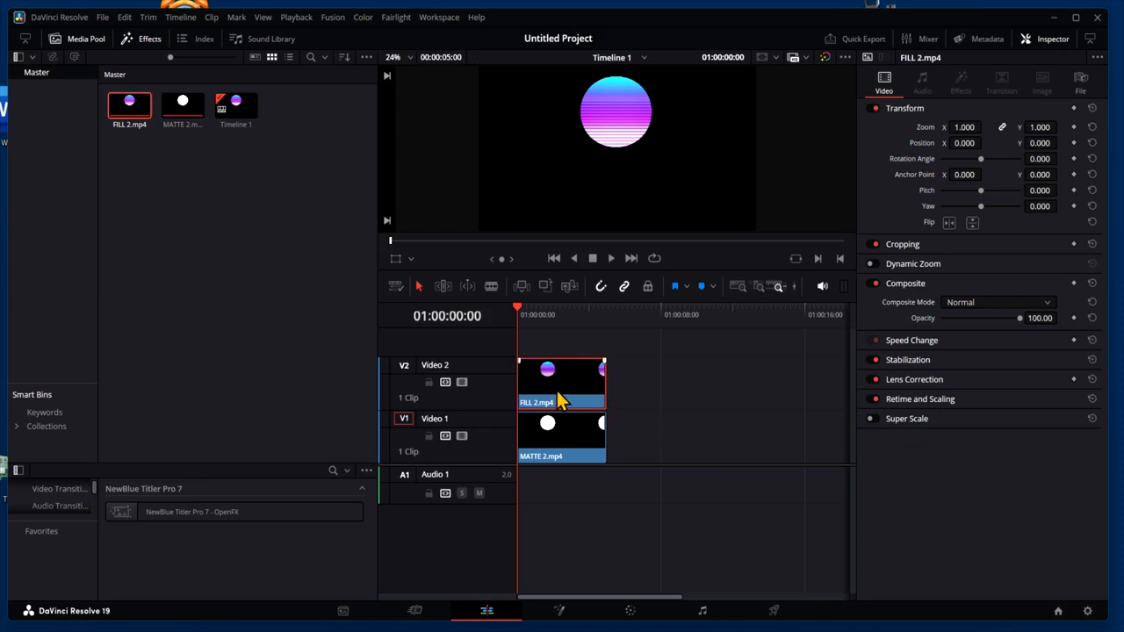
{"action": "left_click", "coordinate": [1047, 305]}
{"action": "left_click_drag", "start_coordinate": [1052, 326], "coordinate": [1052, 430]}
{"action": "left_click", "coordinate": [981, 380]}
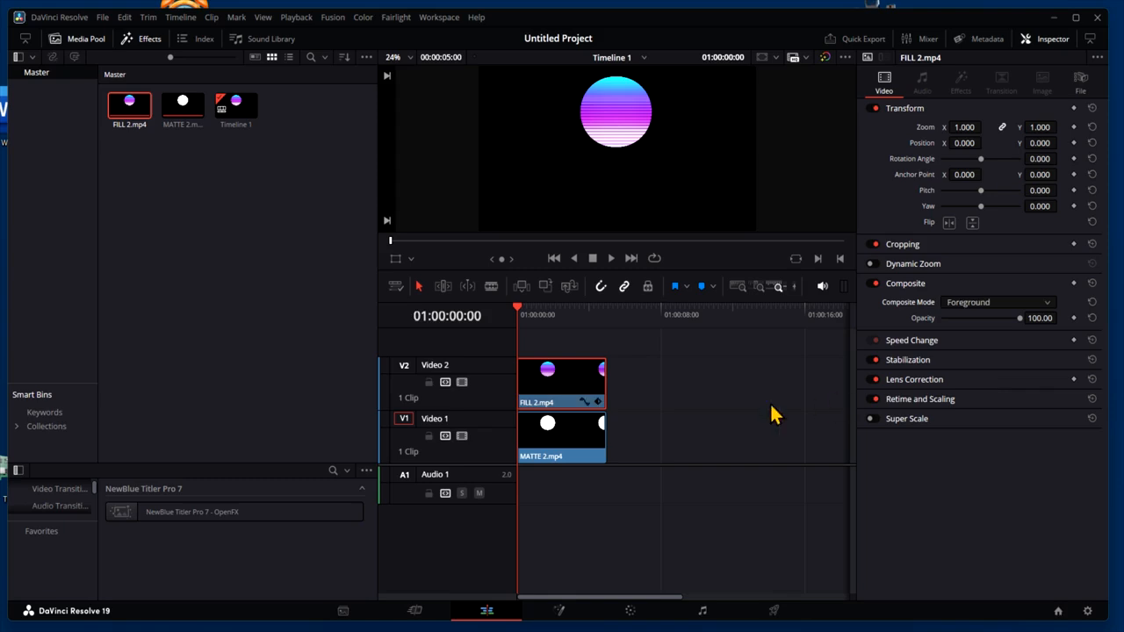
Set the composite mode of the MATTE 2.mp4 clip on Video 1 to Lum
{"action": "left_click", "coordinate": [575, 450]}
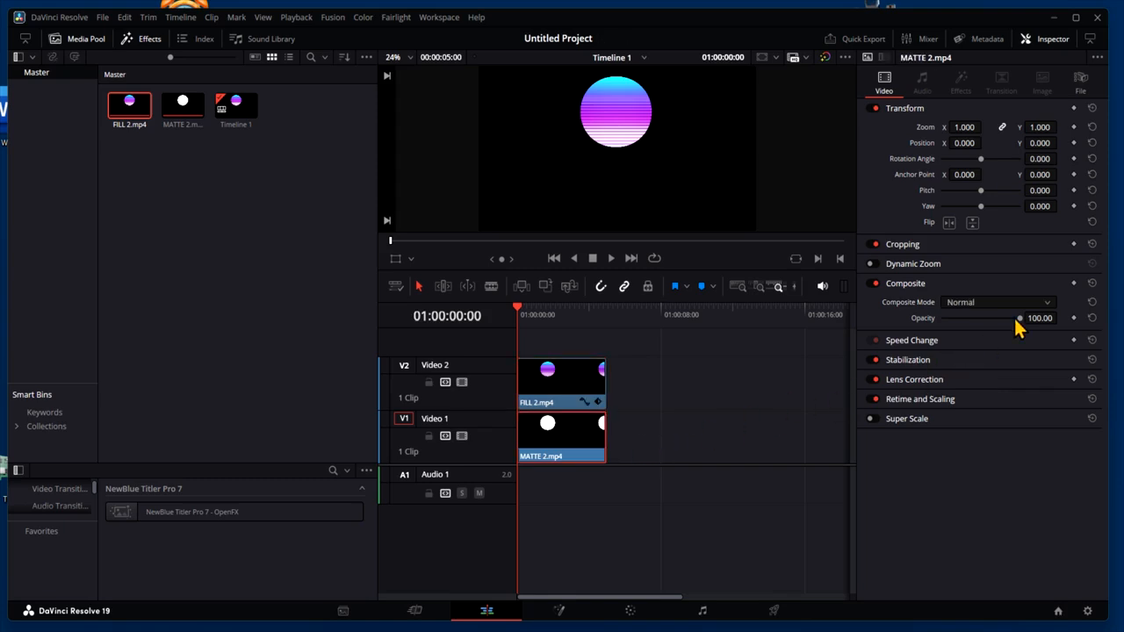
{"action": "left_click", "coordinate": [1045, 307]}
{"action": "left_click_drag", "start_coordinate": [1053, 334], "coordinate": [1052, 437]}
{"action": "left_click", "coordinate": [955, 421]}
{"action": "left_click", "coordinate": [1045, 303]}
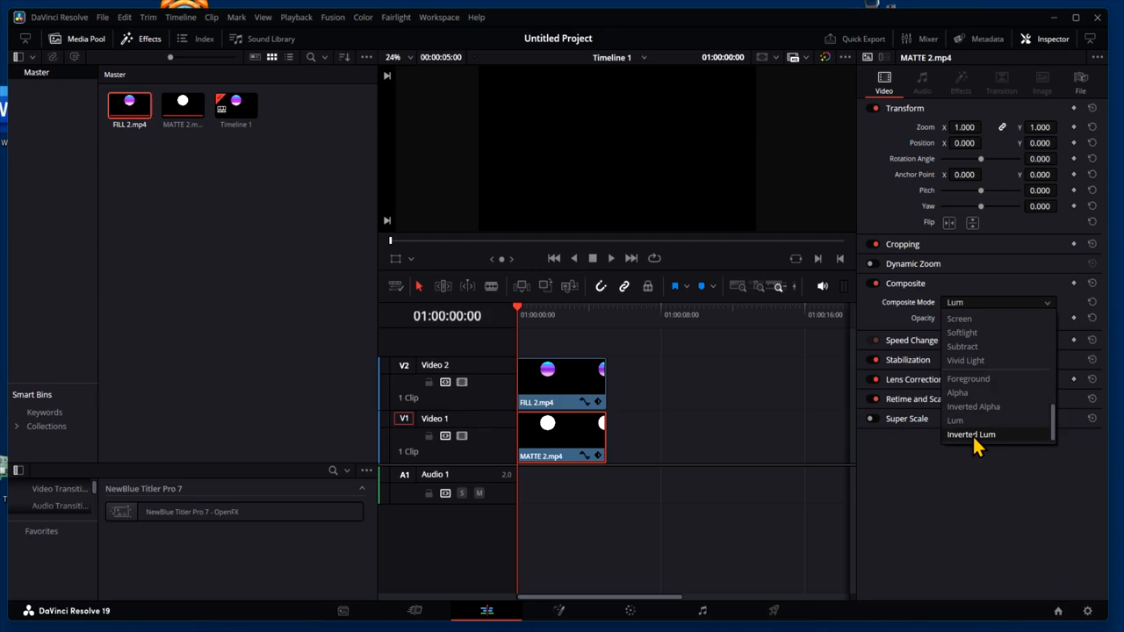
{"action": "left_click", "coordinate": [608, 347]}
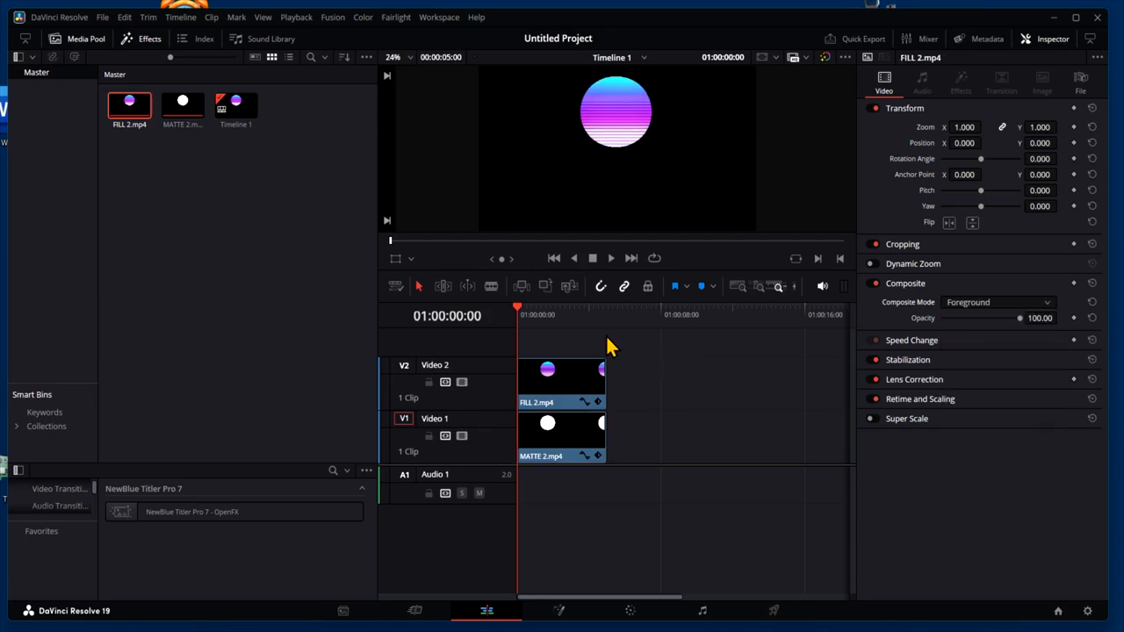
Open Timeline 1 on the Deliver page and clear the custom export's file name and location
{"action": "left_click", "coordinate": [234, 110]}
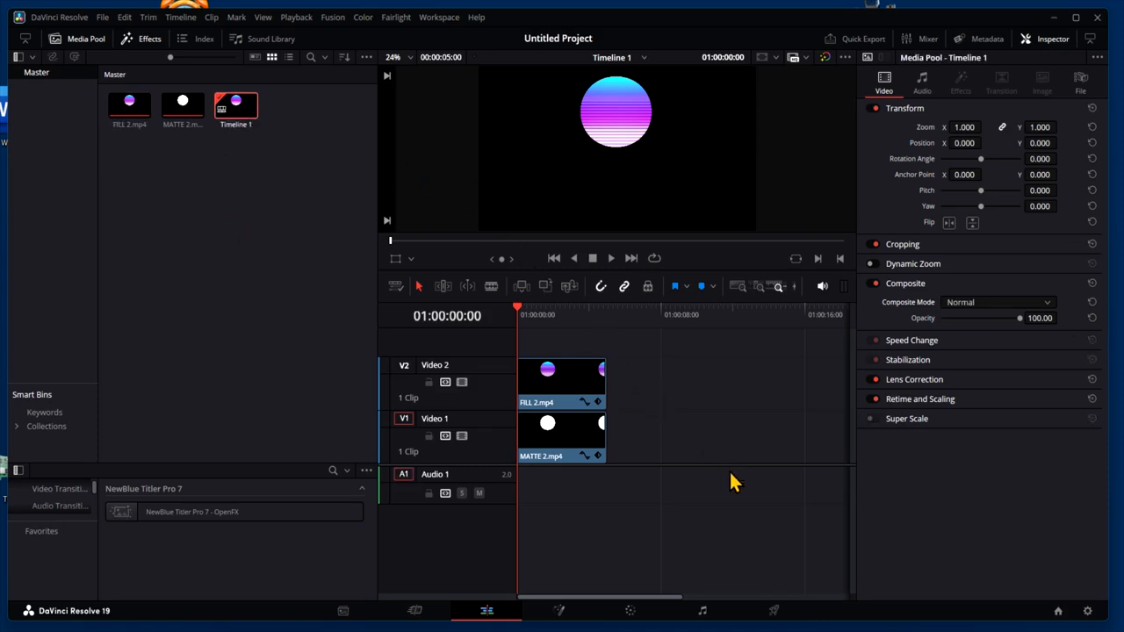
{"action": "left_click", "coordinate": [773, 612]}
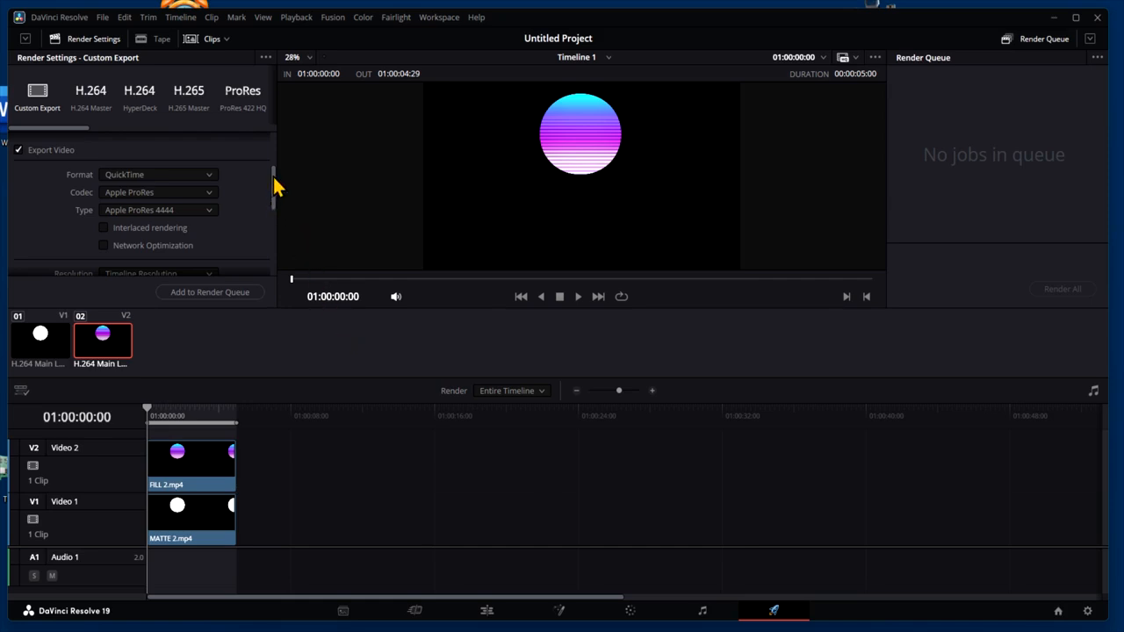
{"action": "scroll", "coordinate": [275, 186], "scroll_direction": "down", "scroll_amount": 1}
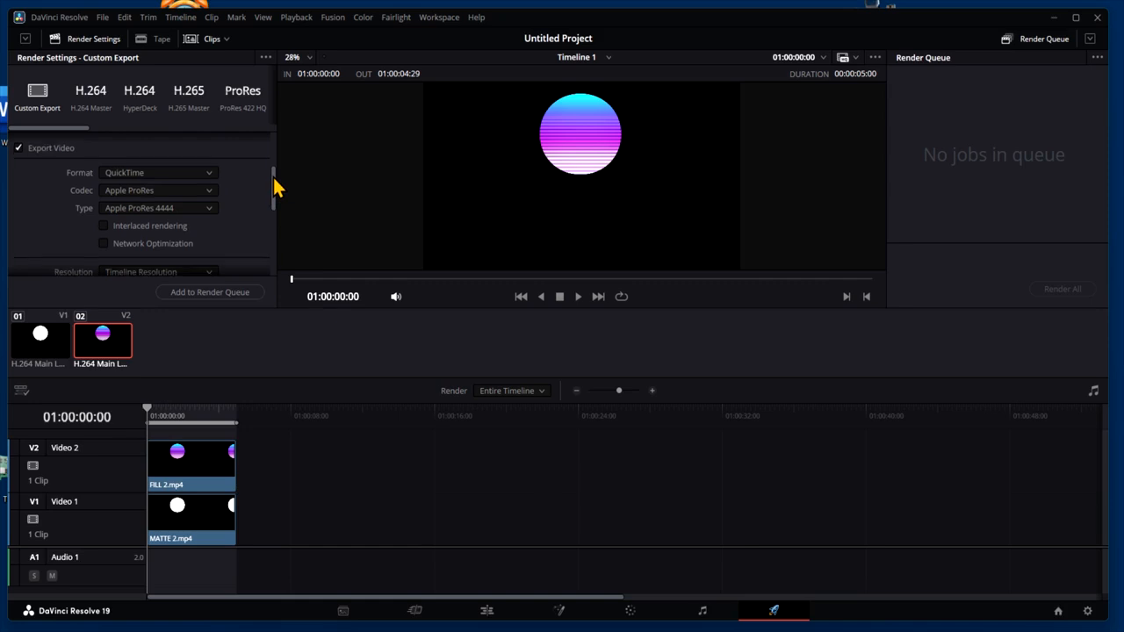
{"action": "left_click_drag", "start_coordinate": [275, 186], "coordinate": [268, 148]}
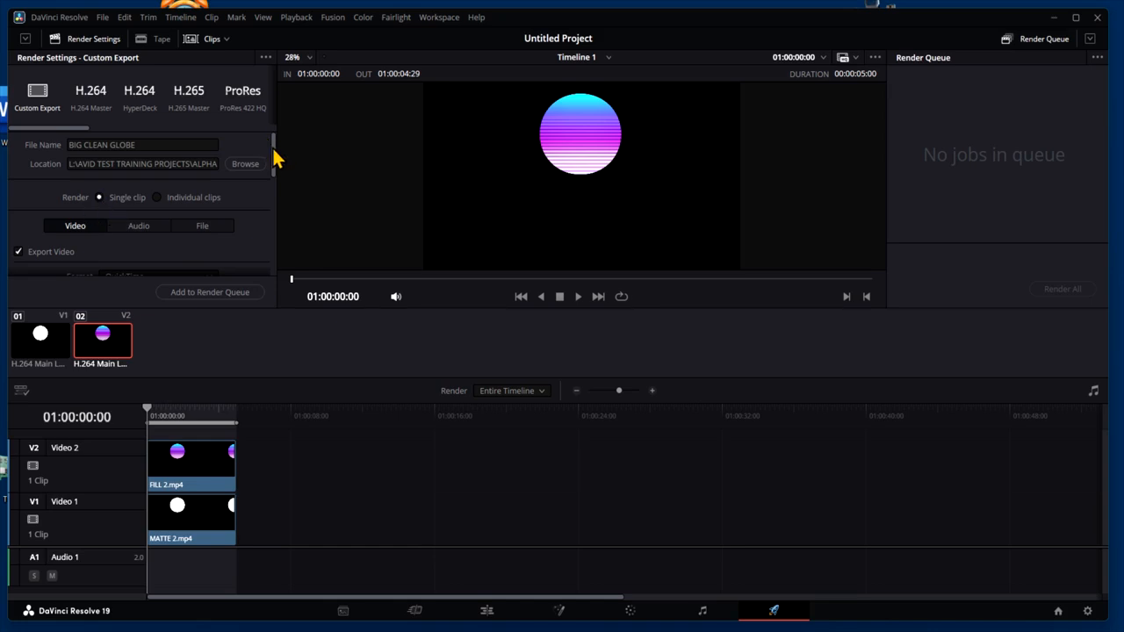
{"action": "left_click_drag", "start_coordinate": [274, 157], "coordinate": [278, 200]}
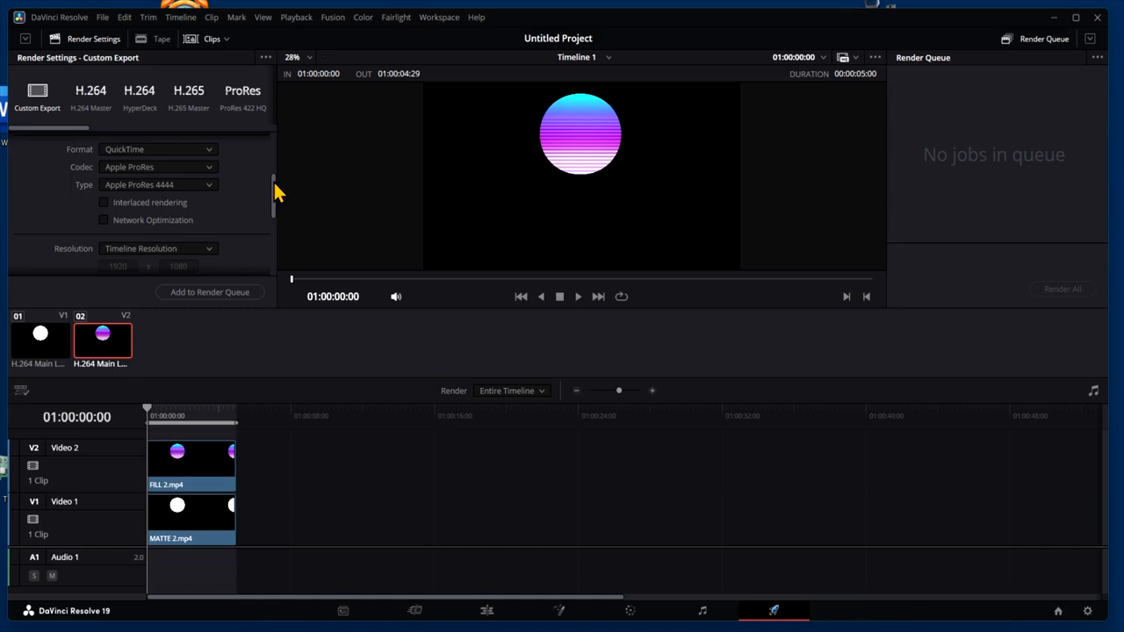
{"action": "left_click_drag", "start_coordinate": [274, 192], "coordinate": [258, 111]}
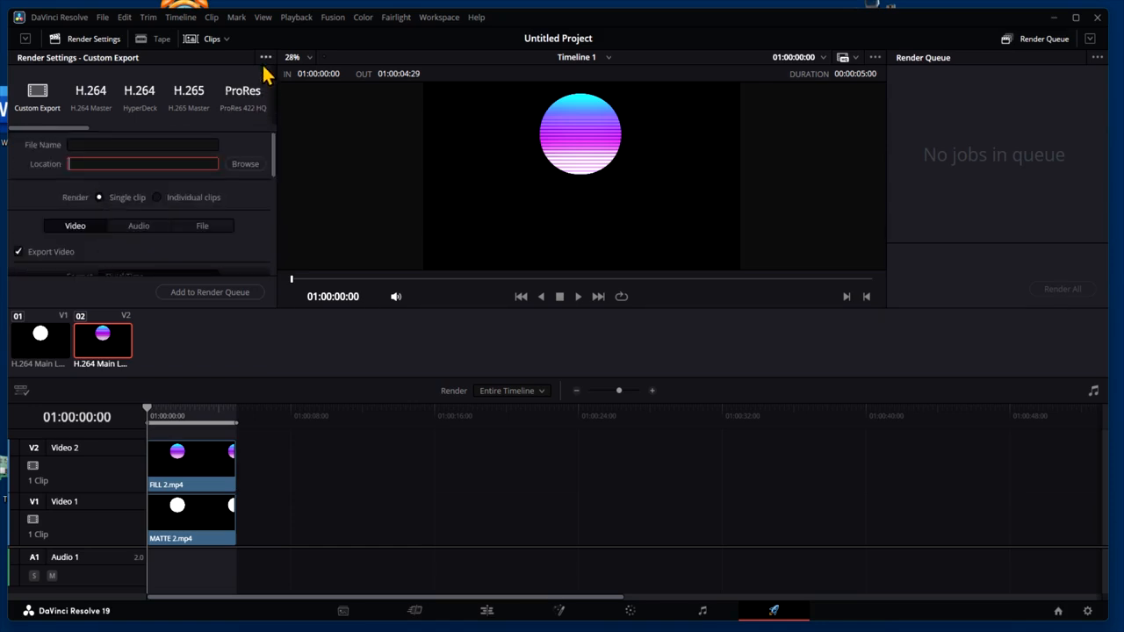
Save the QuickTime Apple ProRes 4444 render settings as a new preset named PRO RES 4444 W ALPHA
{"action": "left_click", "coordinate": [266, 58]}
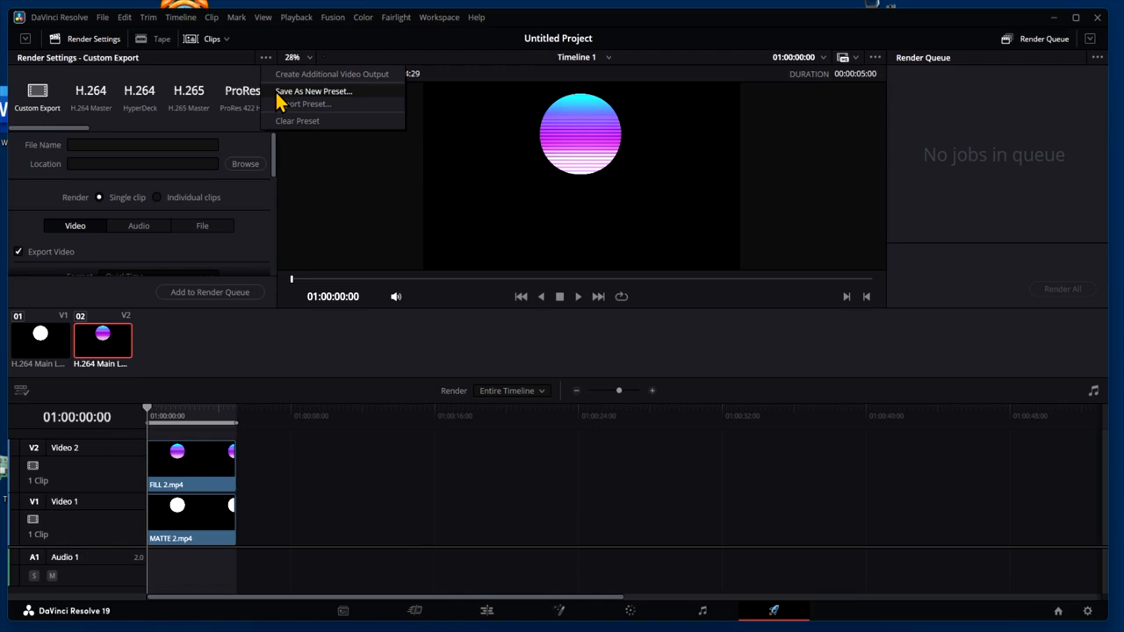
{"action": "left_click", "coordinate": [281, 92]}
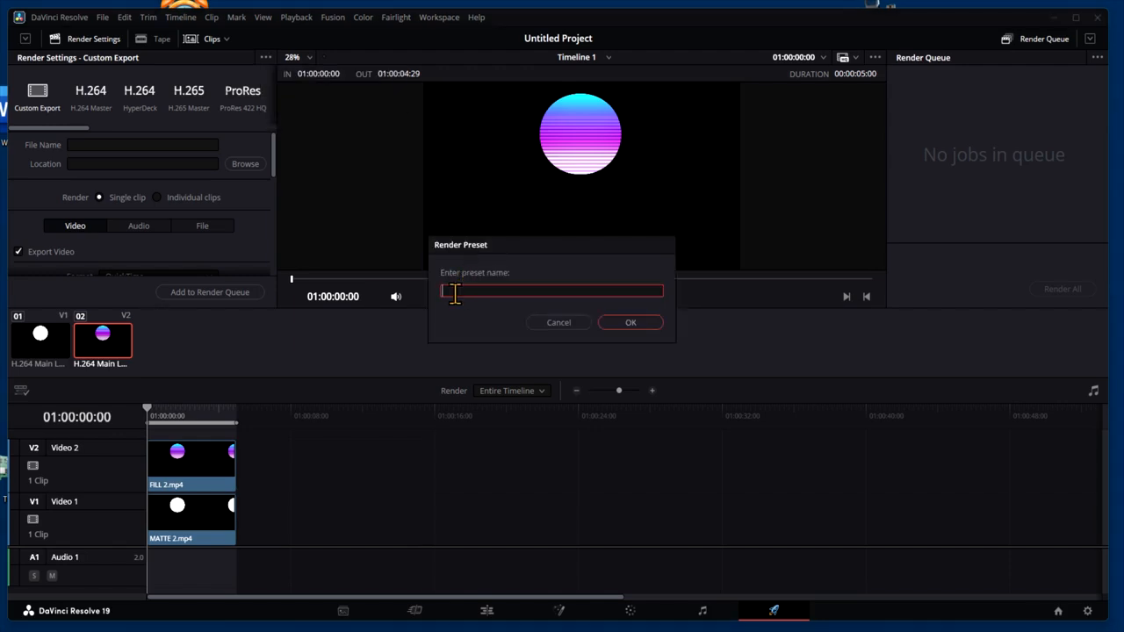
{"action": "type", "text": "PRORES 4444 W ALPHA"}
{"action": "left_click", "coordinate": [613, 323]}
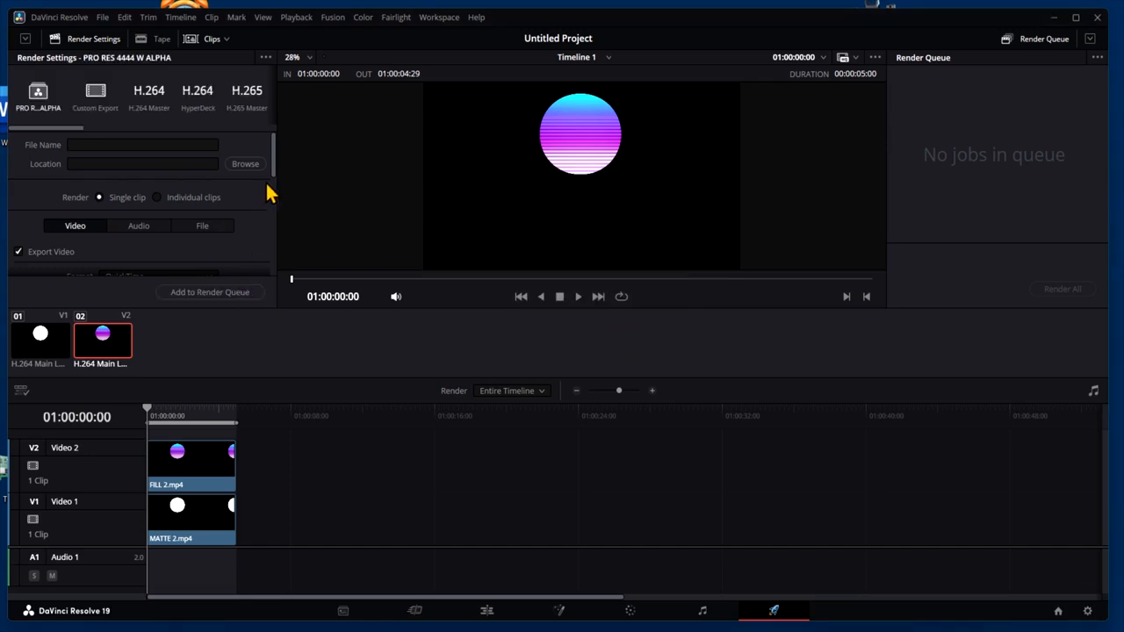
Change the export type to Apple ProRes 4444 XQ and save it as a new preset named PRO RES 4444 XQ W ALPHA
{"action": "left_click_drag", "start_coordinate": [275, 158], "coordinate": [277, 206]}
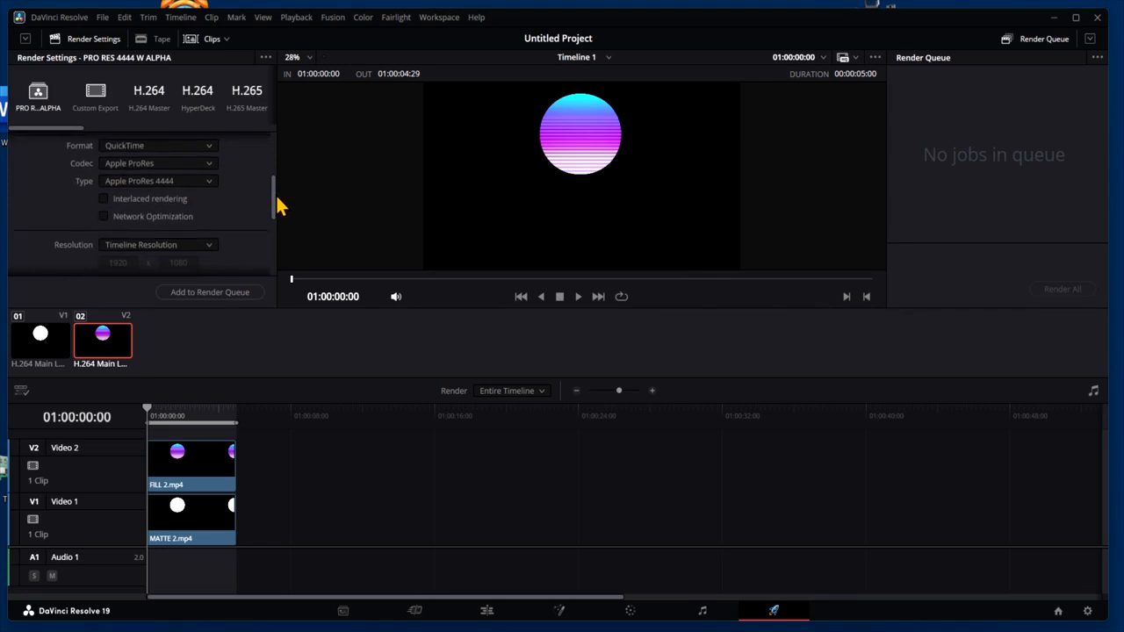
{"action": "left_click", "coordinate": [208, 185]}
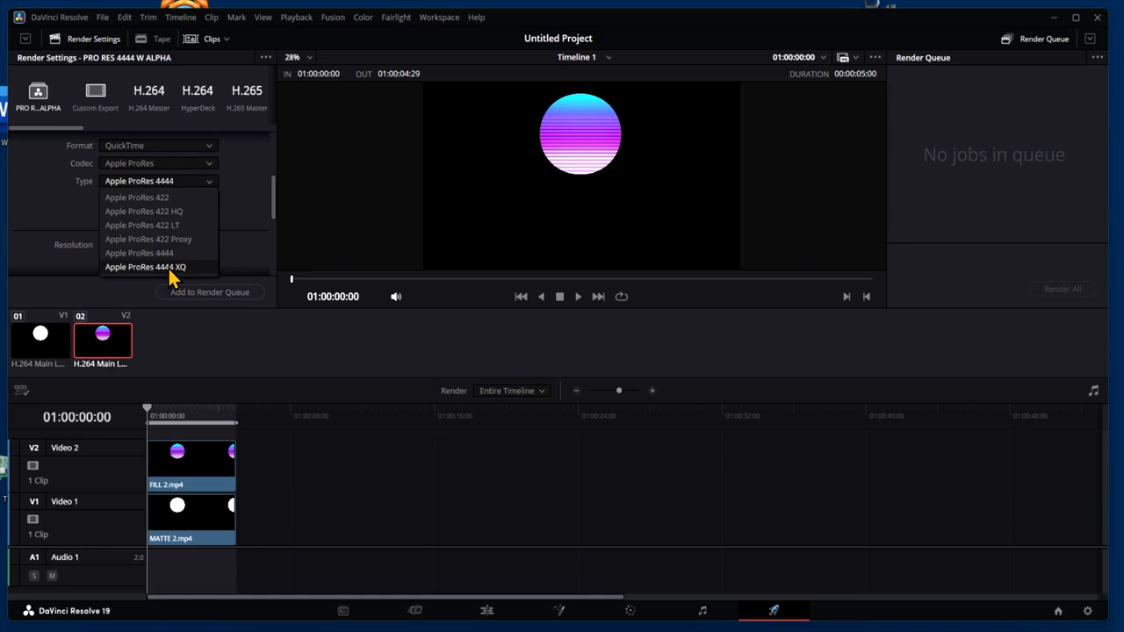
{"action": "left_click", "coordinate": [171, 268]}
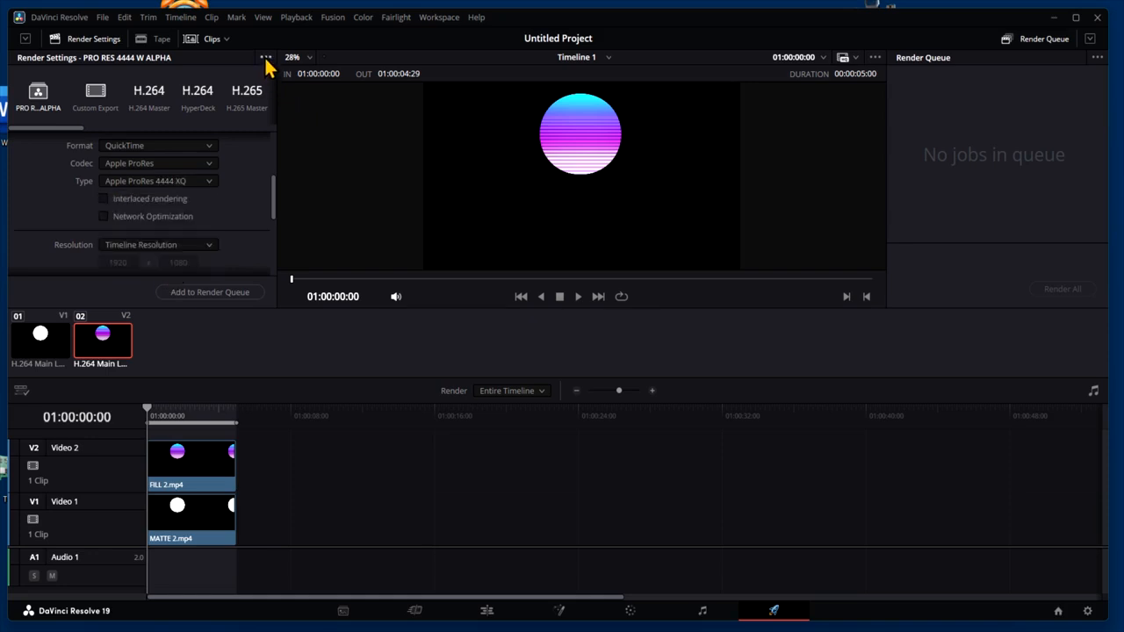
{"action": "left_click", "coordinate": [264, 57]}
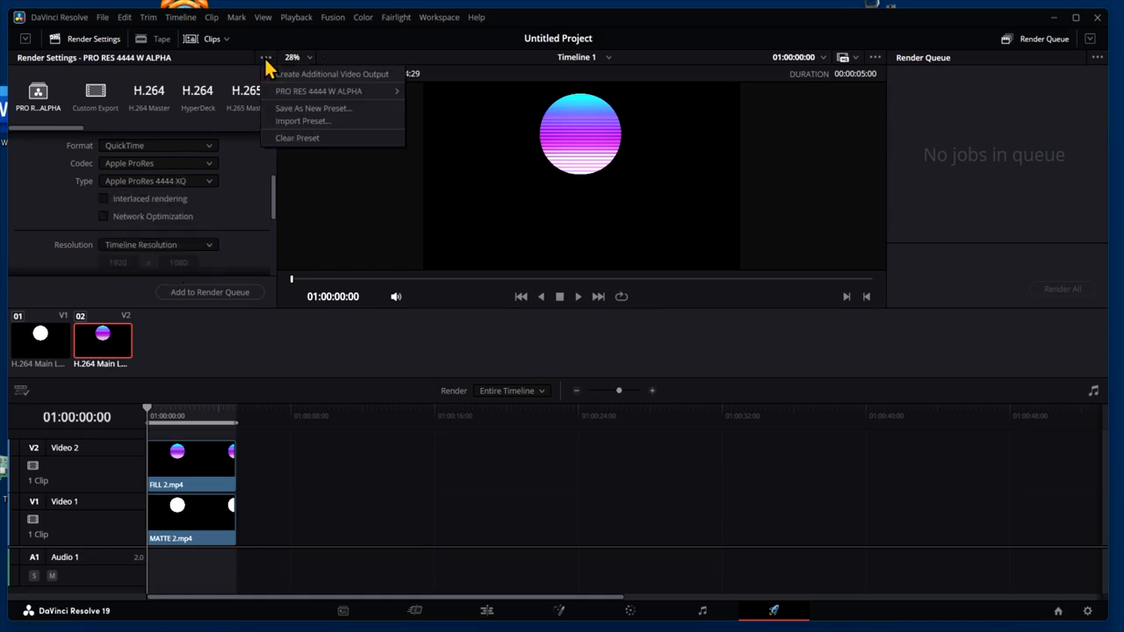
{"action": "left_click", "coordinate": [294, 109]}
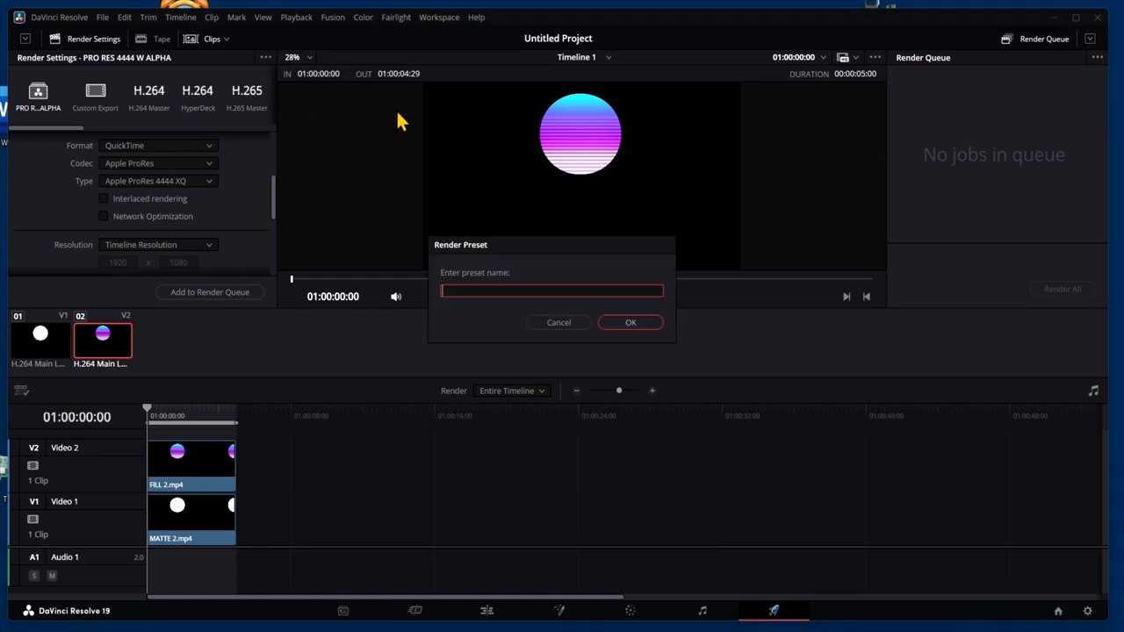
{"action": "type", "text": "PRO RES 4444 XQ W ALPHA"}
{"action": "left_click", "coordinate": [623, 323]}
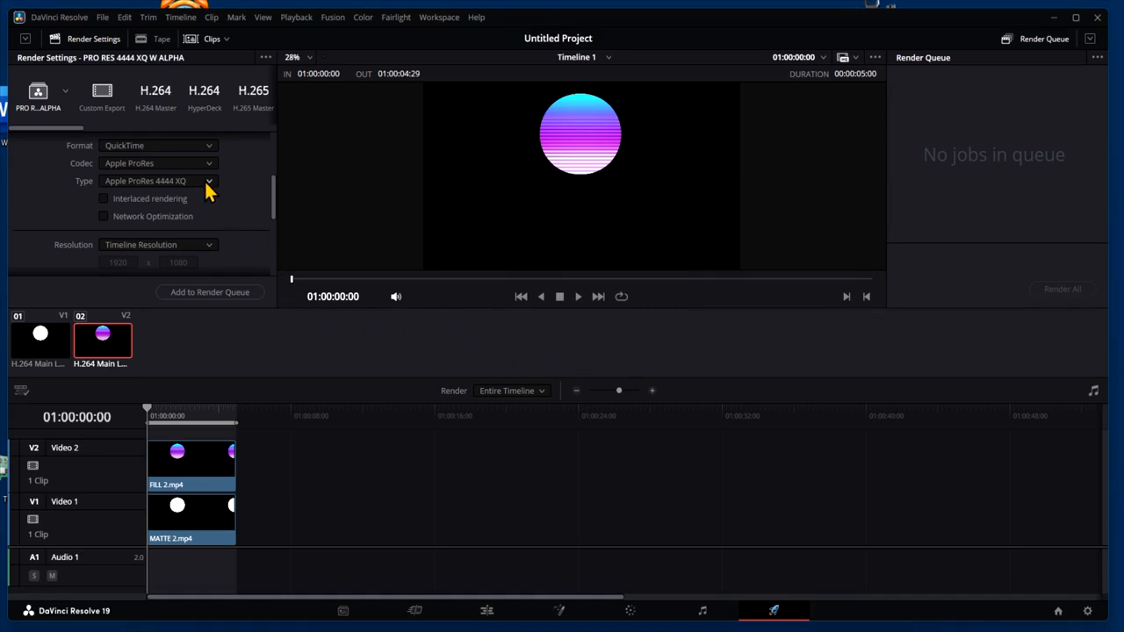
Load the PRO RES 4444 W ALPHA preset and check its Export Alpha setting
{"action": "left_click", "coordinate": [68, 98]}
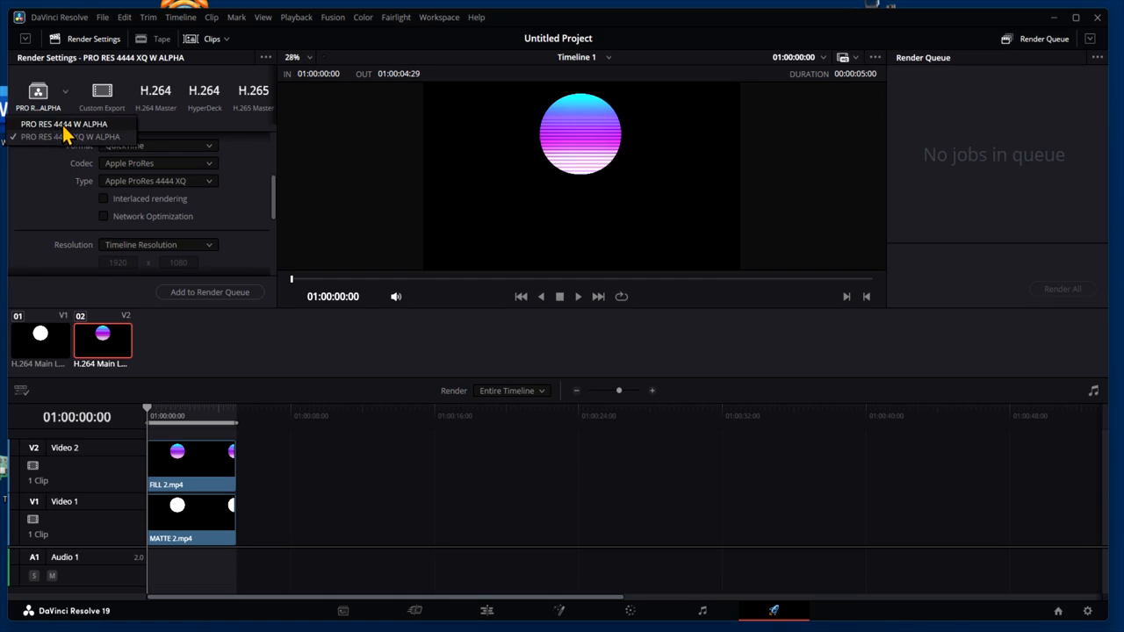
{"action": "left_click", "coordinate": [64, 127]}
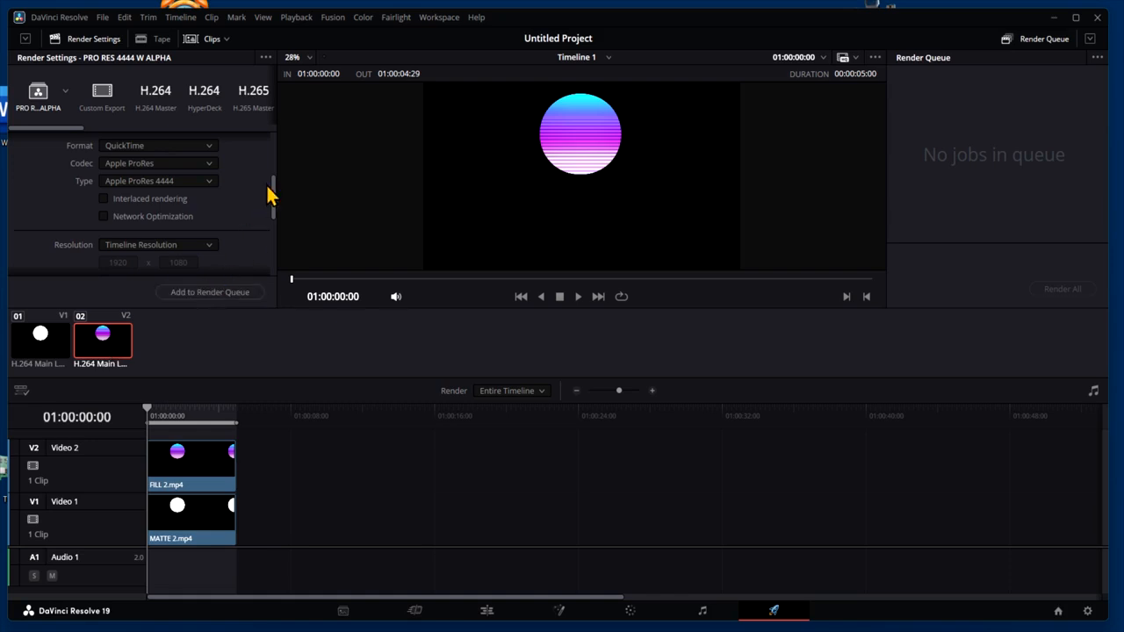
{"action": "scroll", "coordinate": [273, 198], "scroll_direction": "up", "scroll_amount": 6}
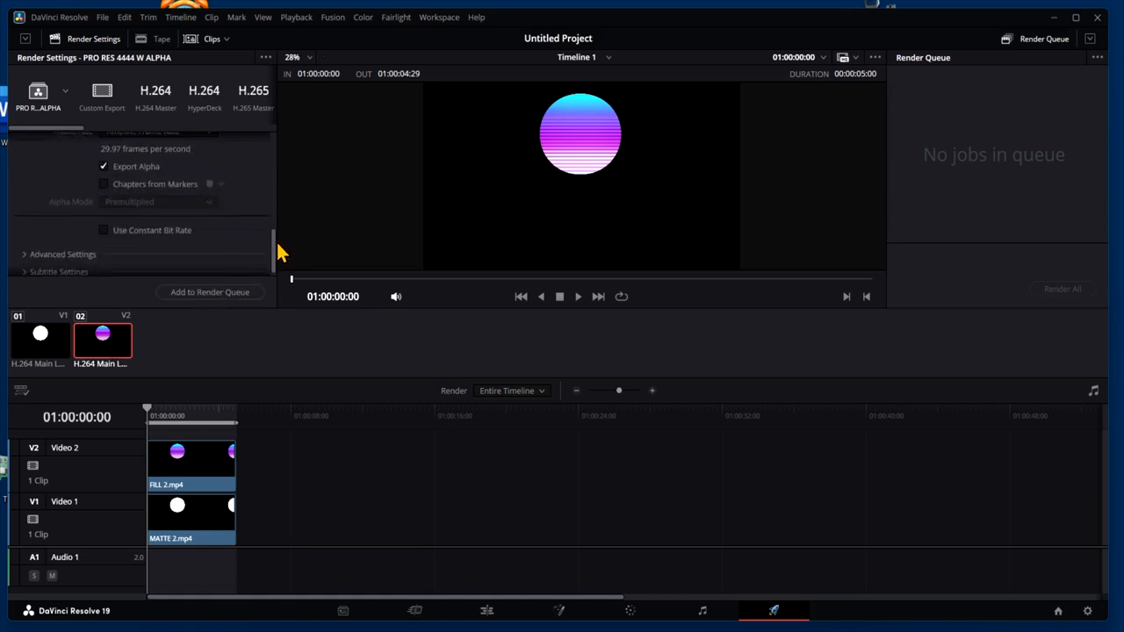
{"action": "mouse_move", "coordinate": [272, 151]}
{"action": "left_mouse_down"}
{"action": "mouse_move", "coordinate": [271, 170]}
{"action": "mouse_move", "coordinate": [271, 143]}
{"action": "left_mouse_up"}
Name the export BIG GLOBE CLEAN and set its location to the RESOLVE EXPORTS folder inside ALPHA ANIMATTE EXPORT's MEDIA\VIDEO folder
{"action": "left_click", "coordinate": [77, 145]}
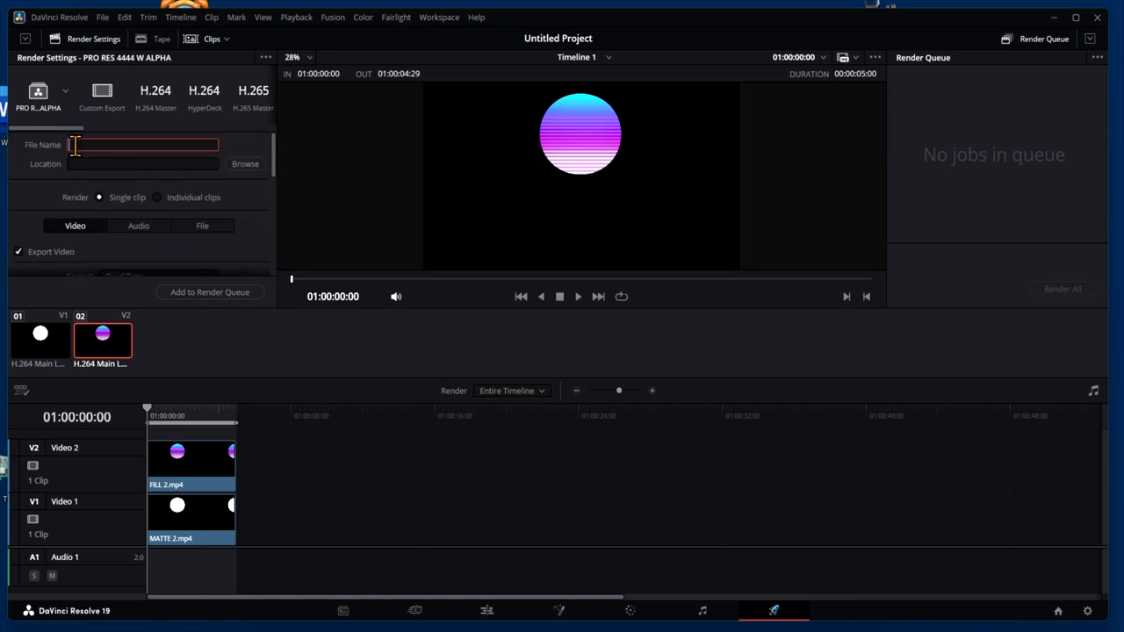
{"action": "type", "text": "BIG GLOBE CLEAN"}
{"action": "left_click", "coordinate": [245, 166]}
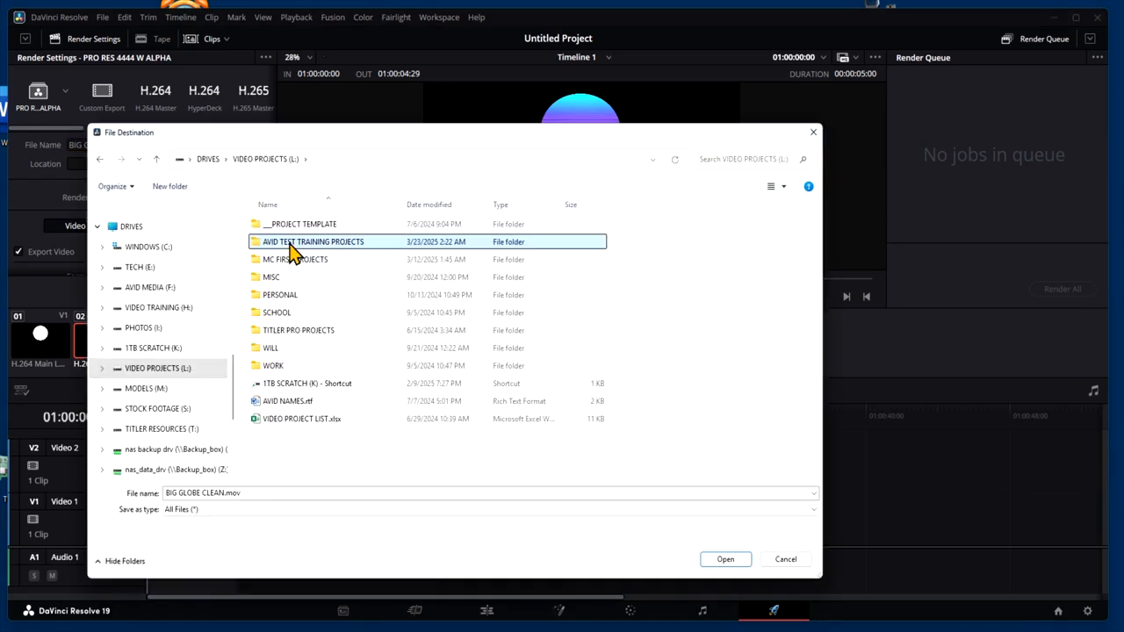
{"action": "double_click", "coordinate": [291, 245]}
{"action": "double_click", "coordinate": [303, 296]}
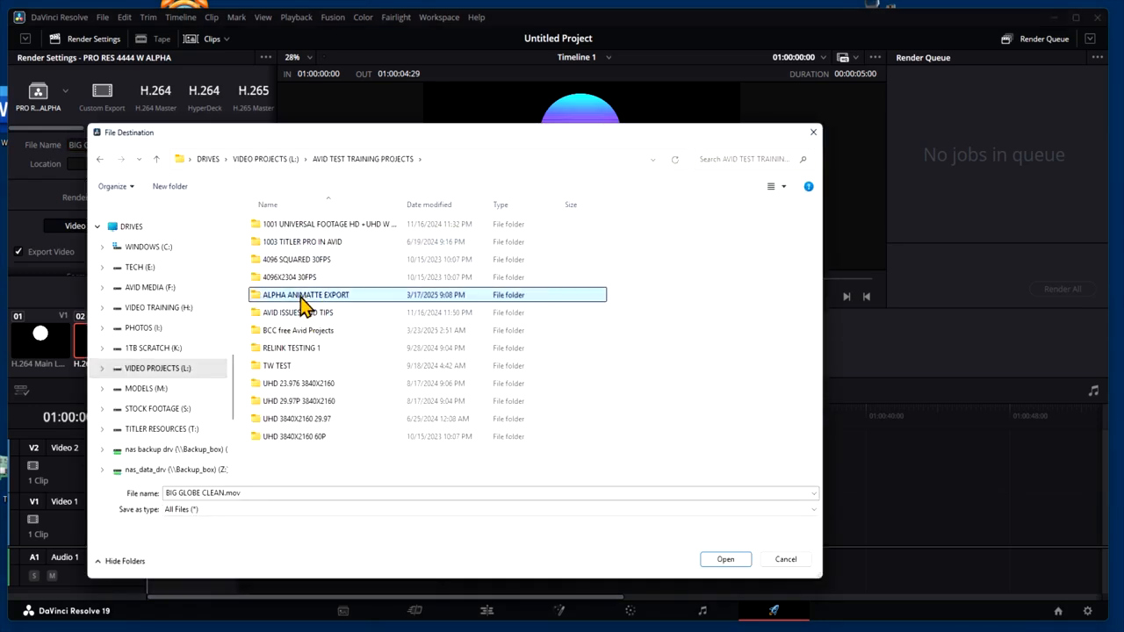
{"action": "double_click", "coordinate": [279, 244]}
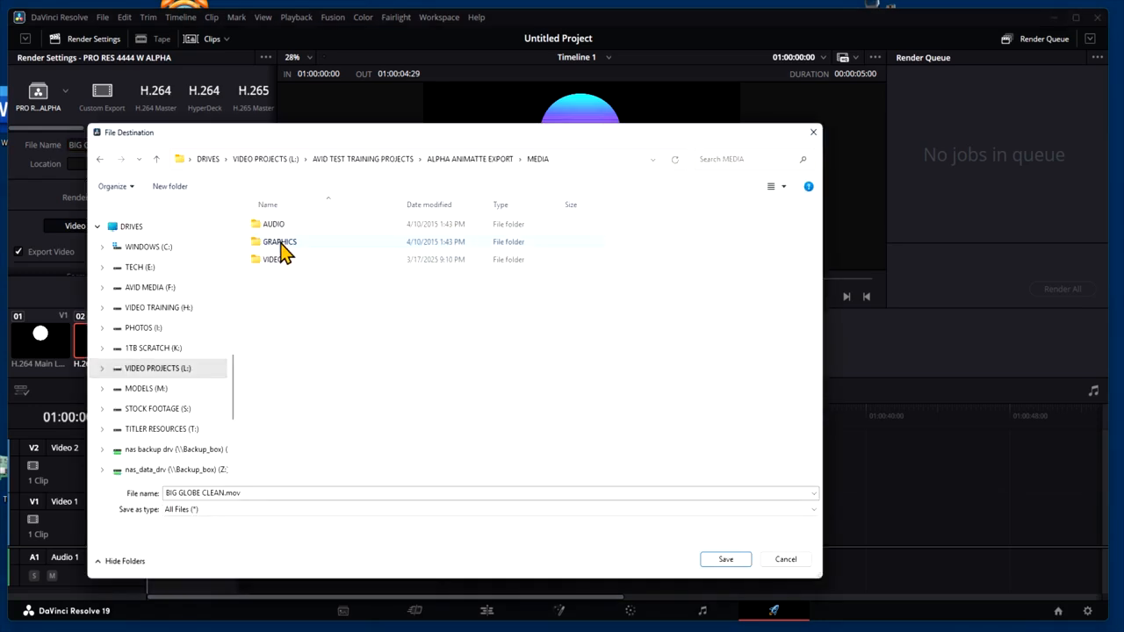
{"action": "double_click", "coordinate": [274, 260]}
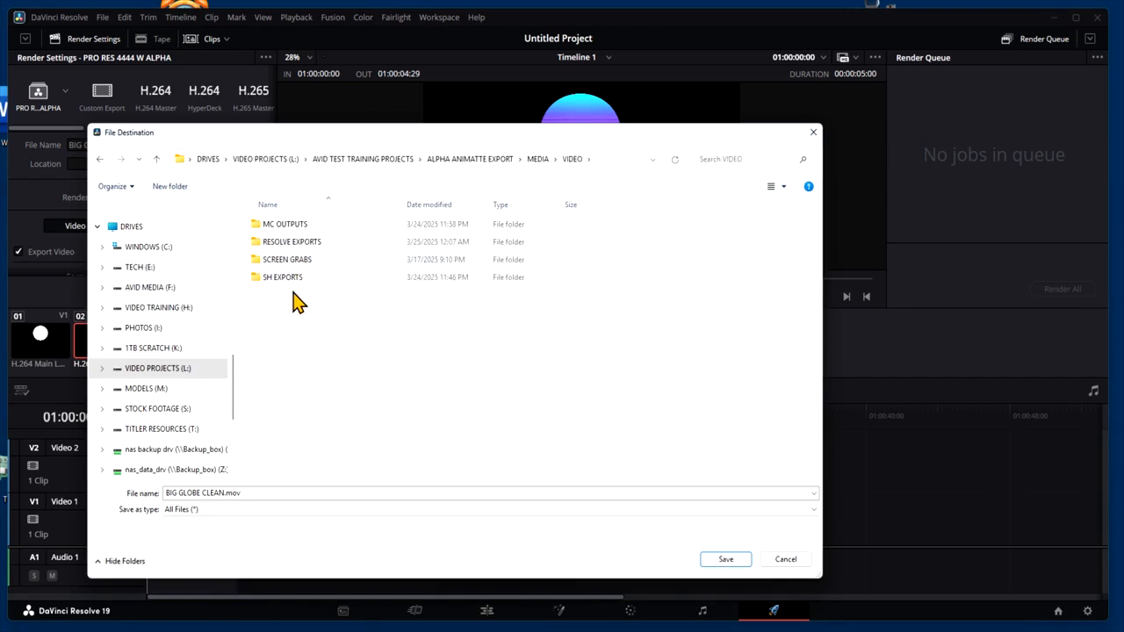
{"action": "double_click", "coordinate": [295, 250]}
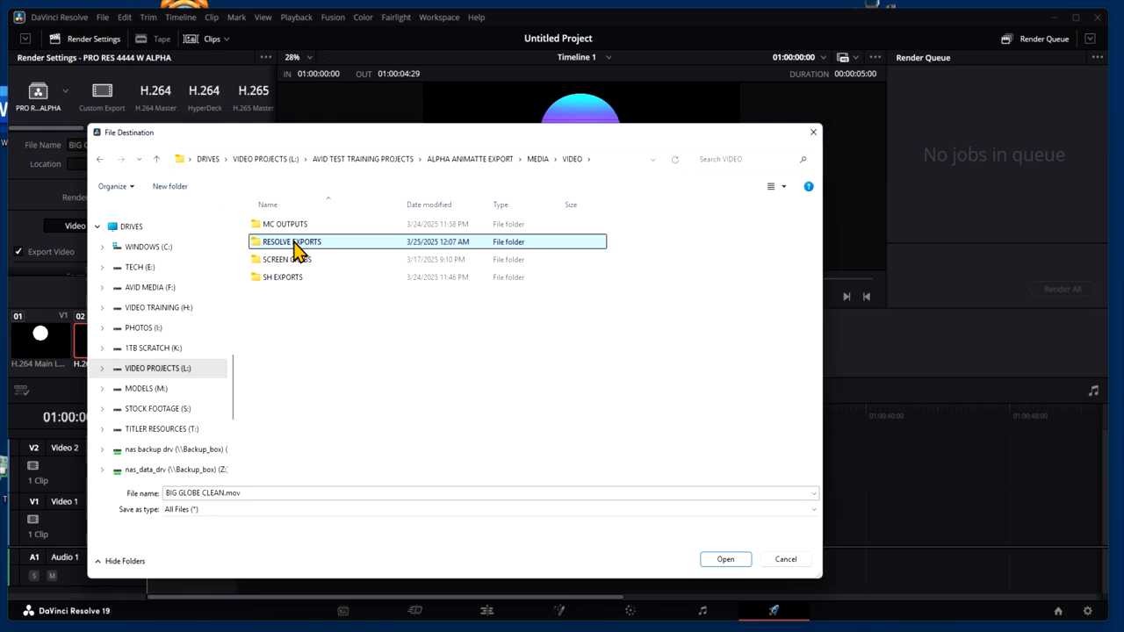
{"action": "left_click", "coordinate": [723, 561]}
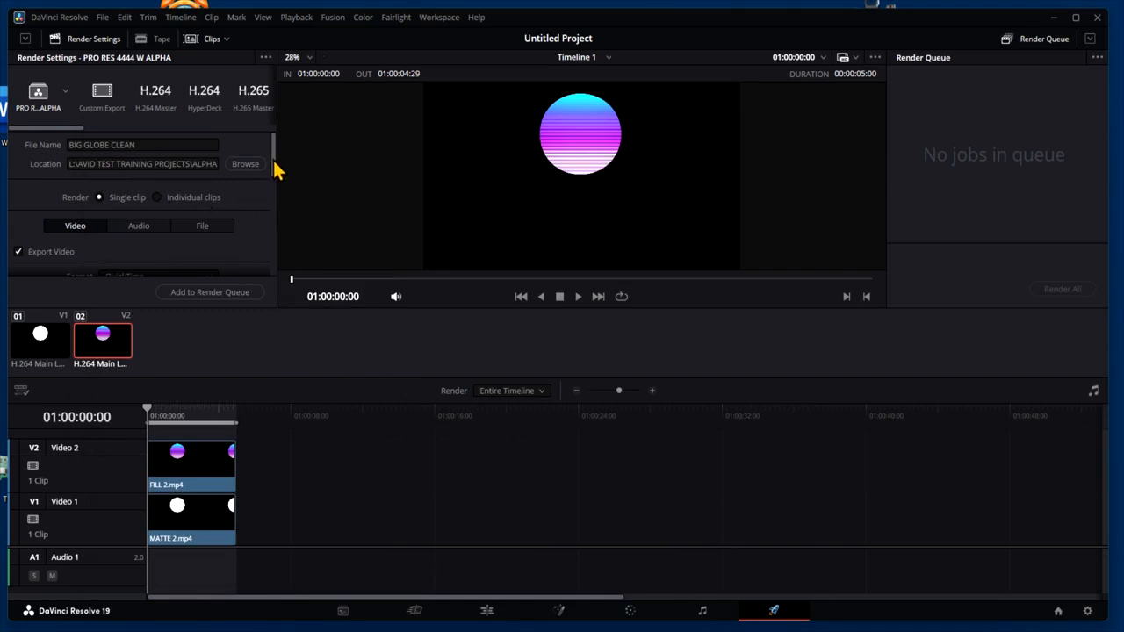
Add the BIG GLOBE CLEAN export to the render queue and render it
{"action": "mouse_move", "coordinate": [275, 161]}
{"action": "left_mouse_down"}
{"action": "mouse_move", "coordinate": [279, 253]}
{"action": "mouse_move", "coordinate": [274, 148]}
{"action": "left_mouse_up"}
{"action": "left_click", "coordinate": [225, 295]}
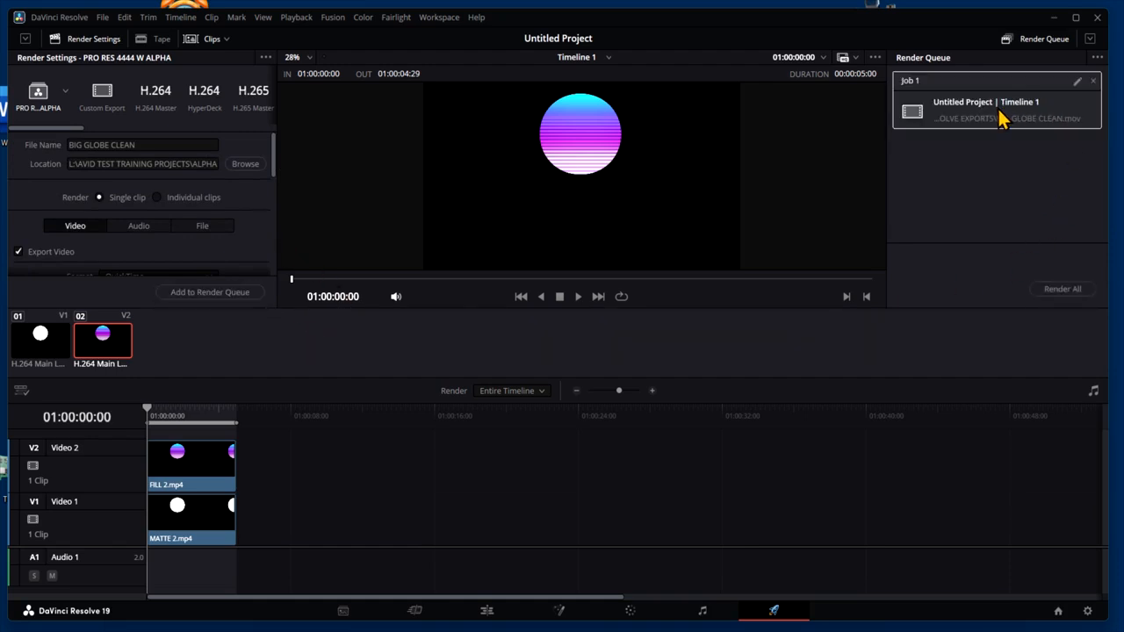
{"action": "left_click", "coordinate": [1059, 296]}
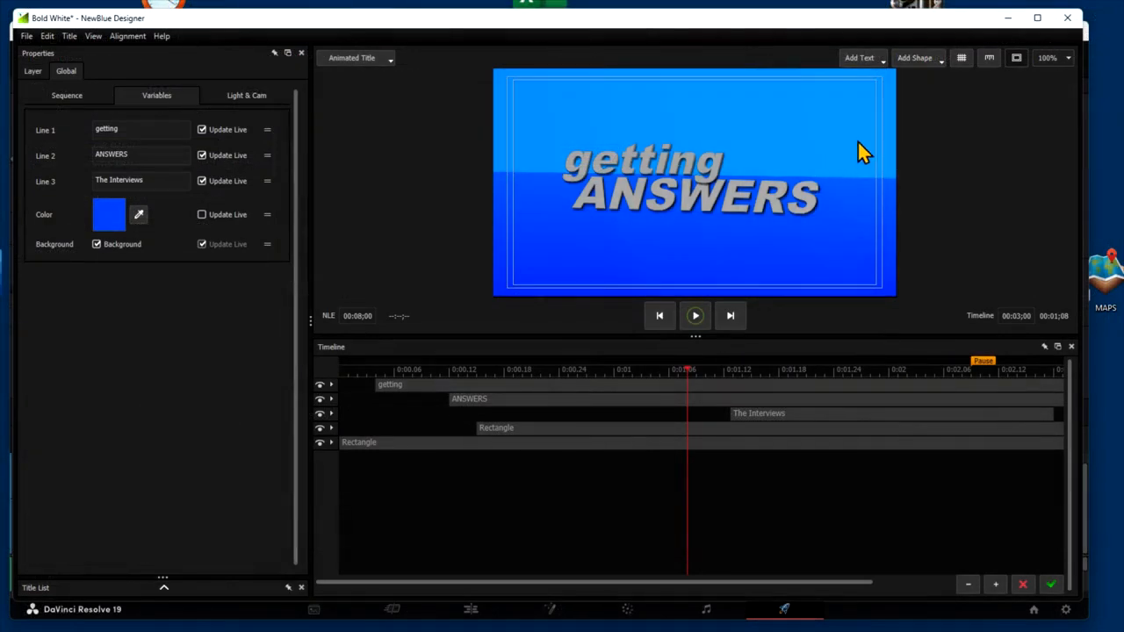
In NewBlue Designer, add a white rectangle to the Bold White title and enlarge it into a square over the frame's left half
{"action": "left_click", "coordinate": [933, 60]}
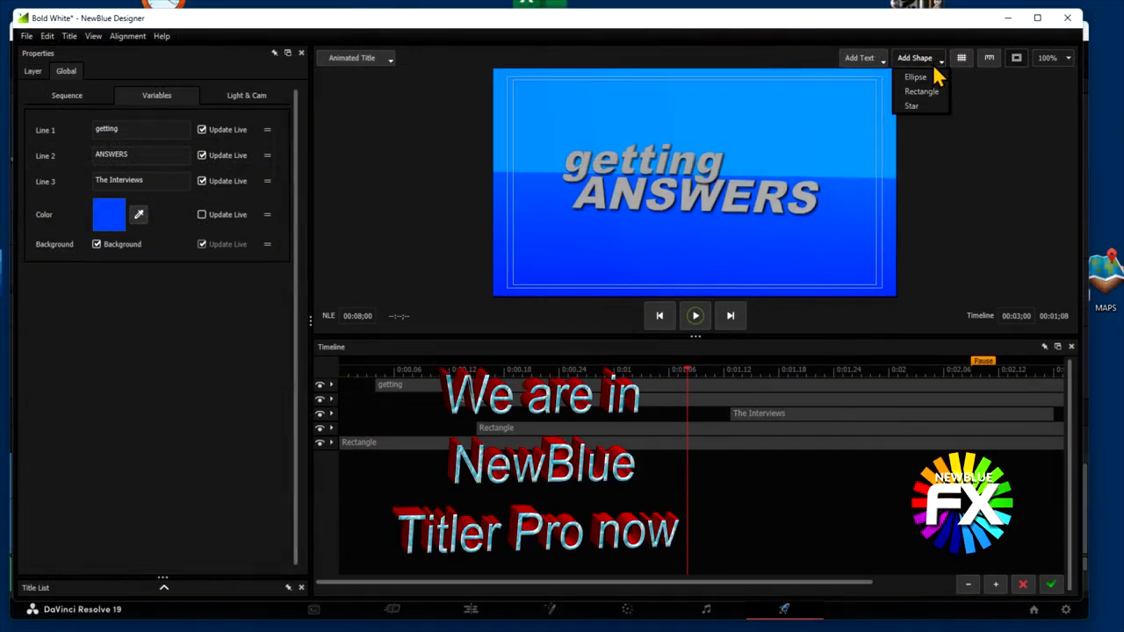
{"action": "left_click", "coordinate": [922, 92]}
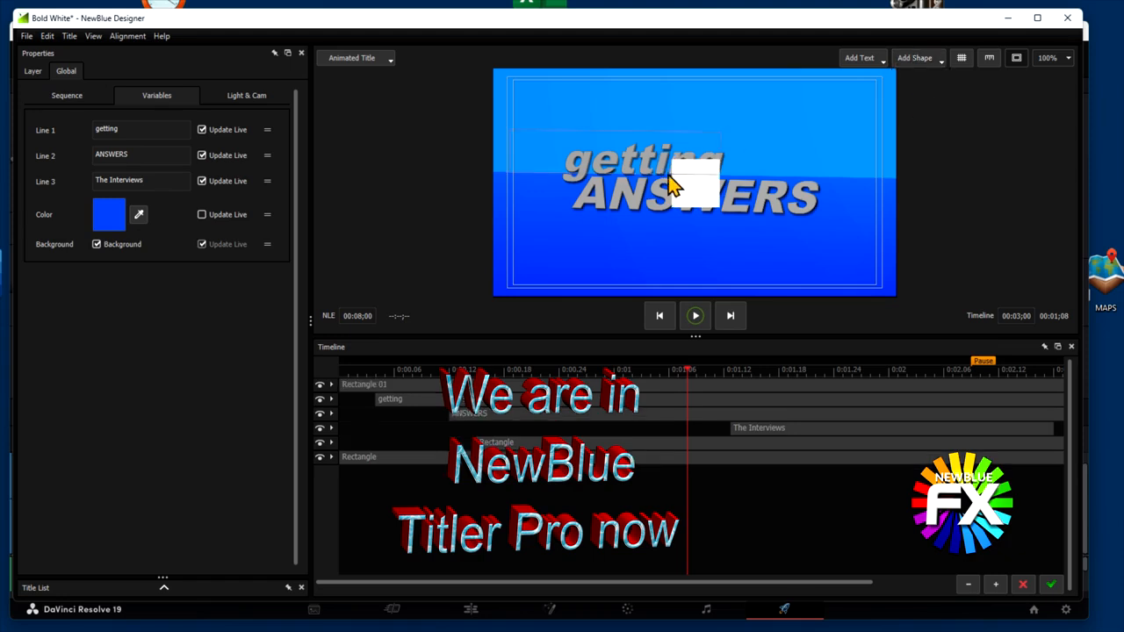
{"action": "left_click_drag", "start_coordinate": [691, 192], "coordinate": [736, 291]}
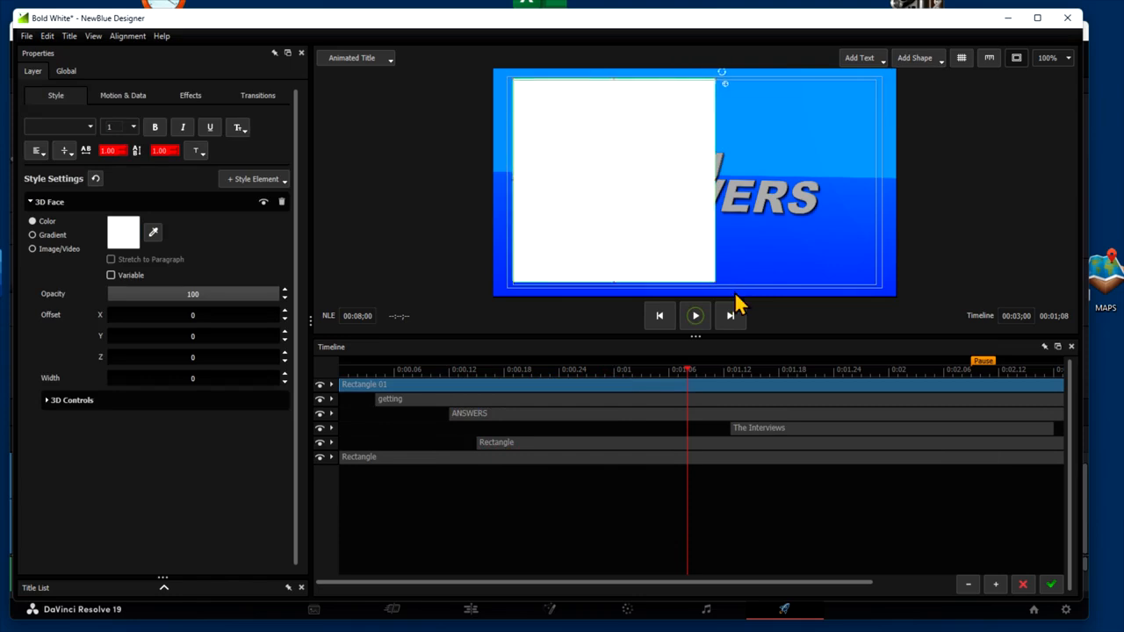
Fill the square with the BIG GLOBE CLEAN ALPHA TEST.mov video and place it, reduced in size, at the title's upper right
{"action": "left_click", "coordinate": [32, 249]}
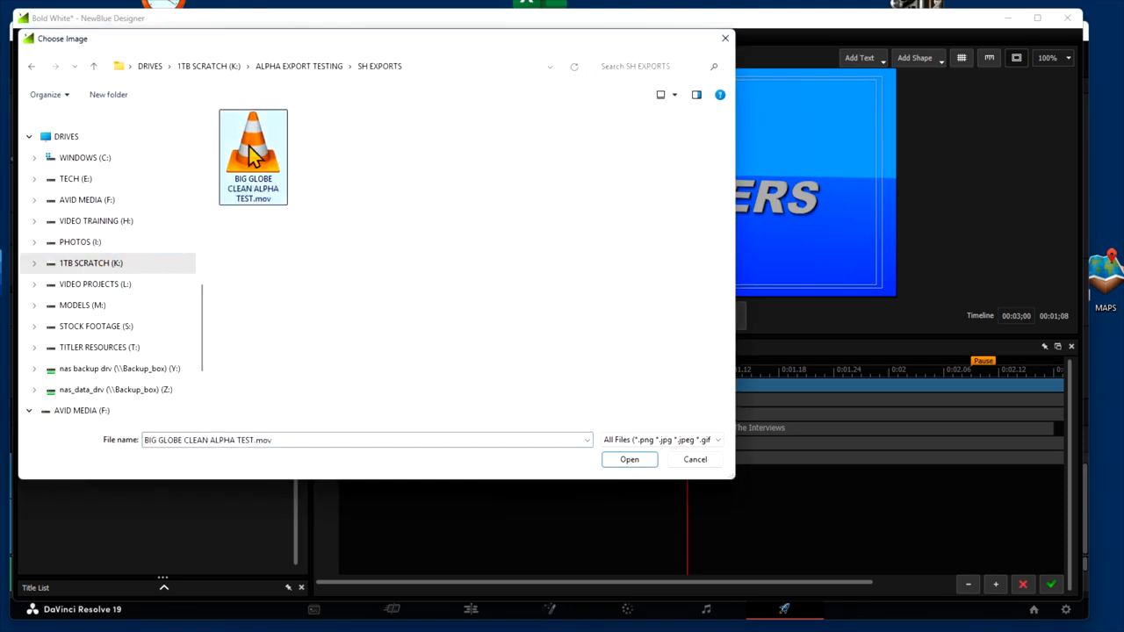
{"action": "double_click", "coordinate": [248, 146]}
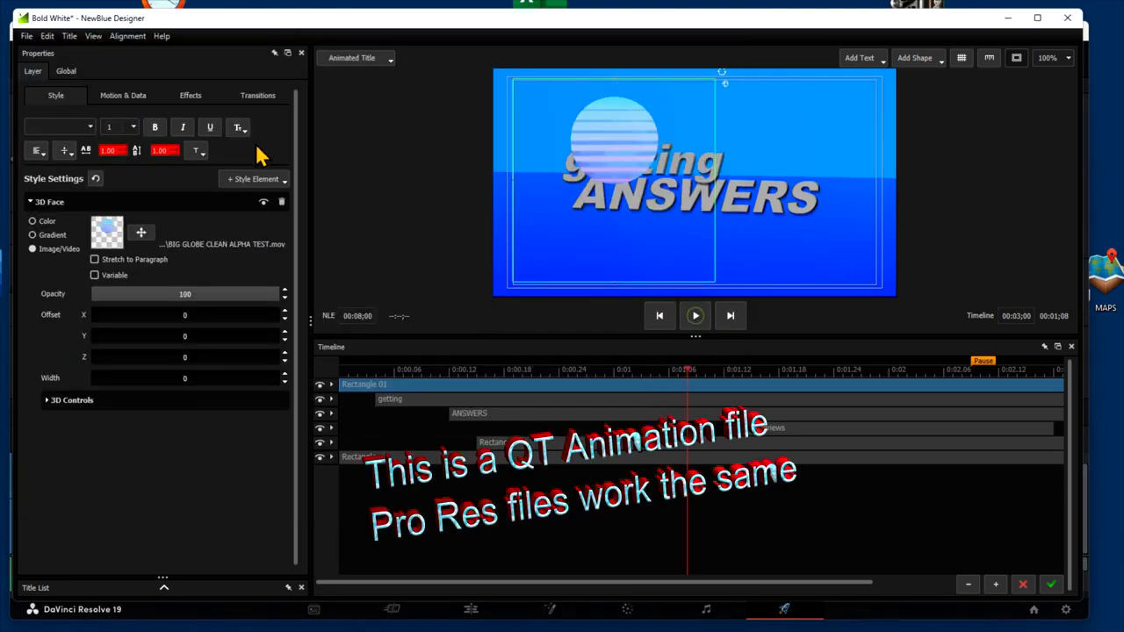
{"action": "left_click_drag", "start_coordinate": [605, 156], "coordinate": [720, 169]}
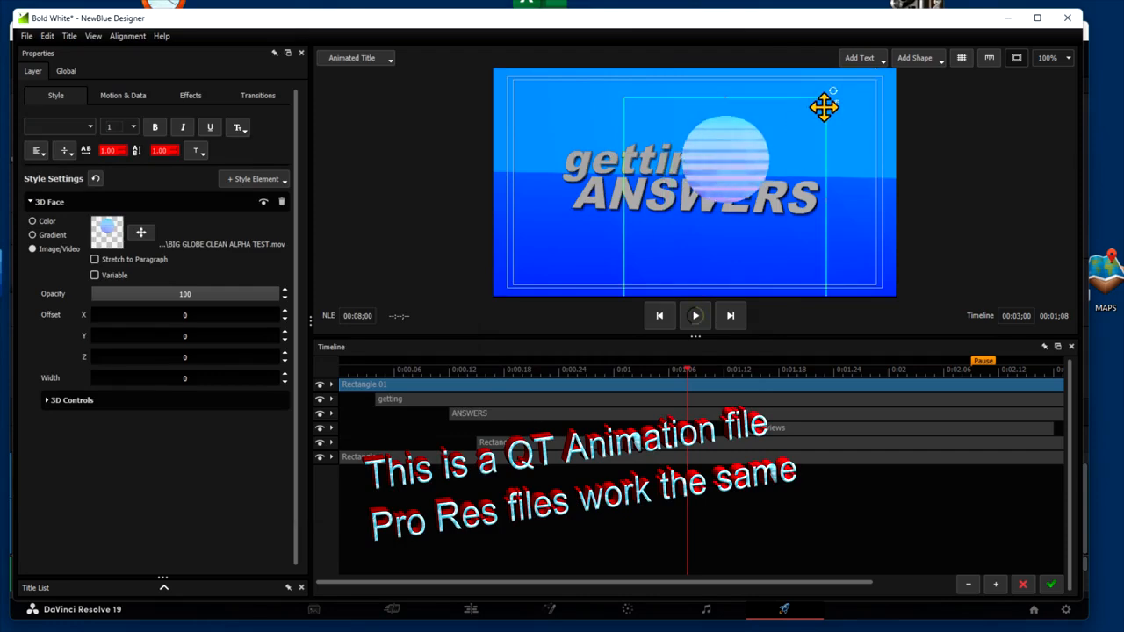
{"action": "left_click_drag", "start_coordinate": [826, 102], "coordinate": [755, 170]}
{"action": "left_click_drag", "start_coordinate": [694, 203], "coordinate": [766, 143]}
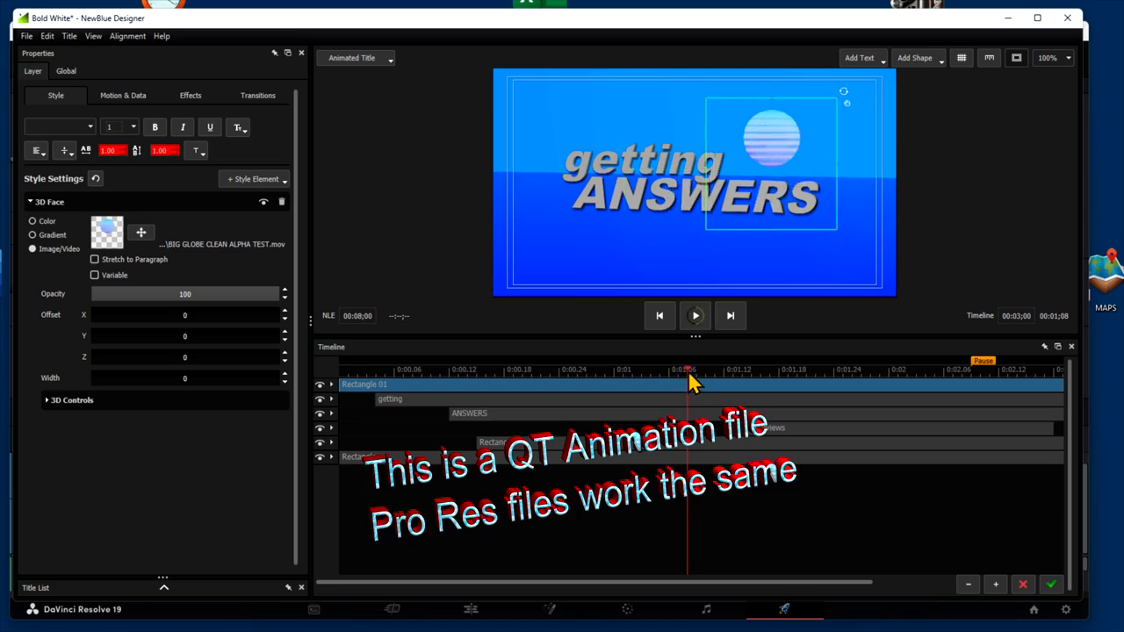
{"action": "left_click_drag", "start_coordinate": [692, 379], "coordinate": [750, 401]}
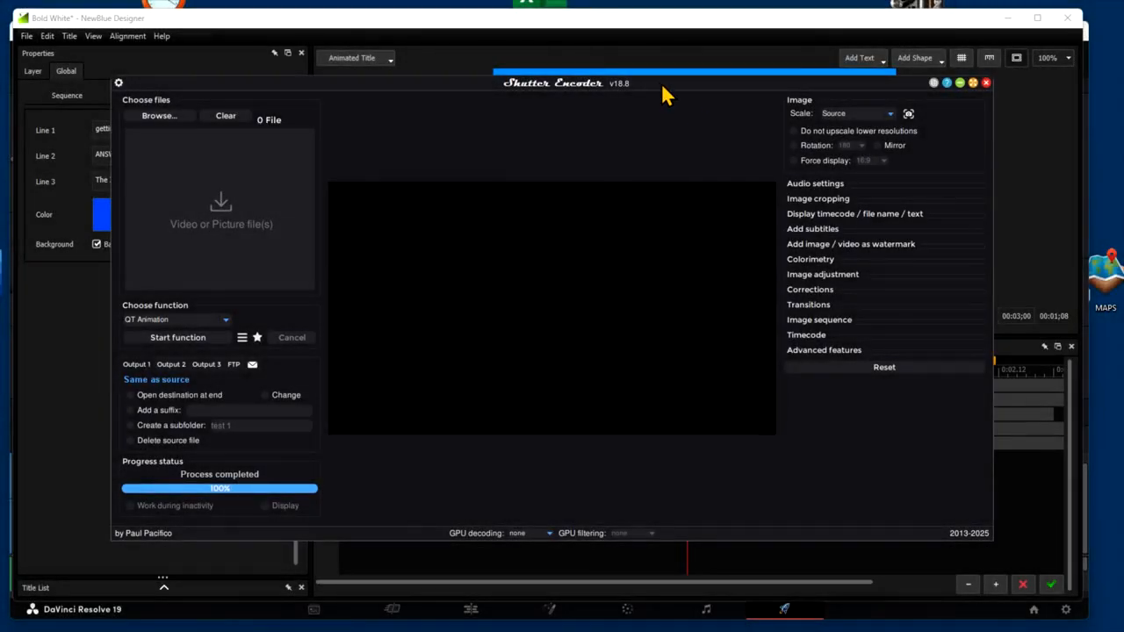
Switch to Shutter Encoder and load BIG GLOBE CLEAN.mov from the RESOLVE EXPORTS folder
{"action": "mouse_move", "coordinate": [657, 81]}
{"action": "left_mouse_down"}
{"action": "mouse_move", "coordinate": [631, 105]}
{"action": "mouse_move", "coordinate": [656, 86]}
{"action": "left_mouse_up"}
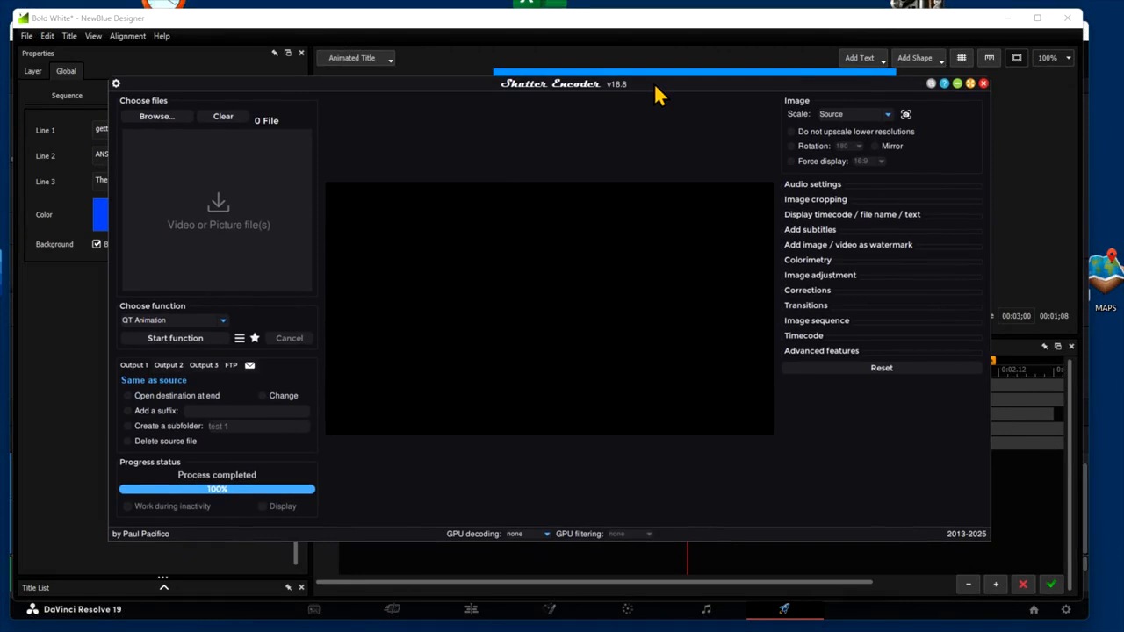
{"action": "left_click", "coordinate": [153, 118]}
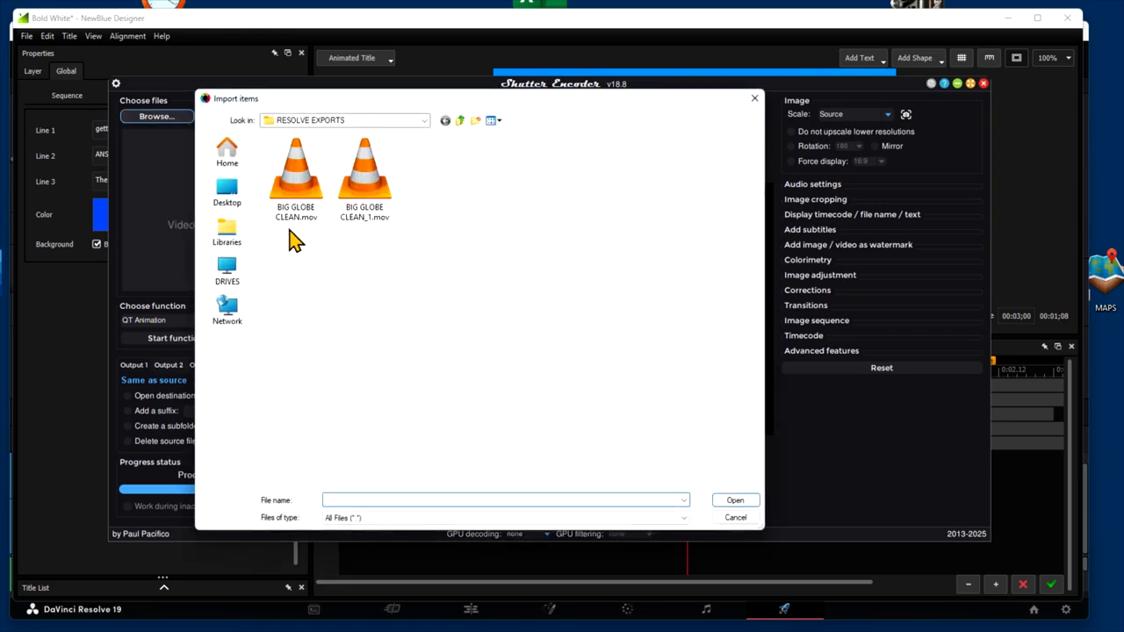
{"action": "left_click", "coordinate": [296, 167]}
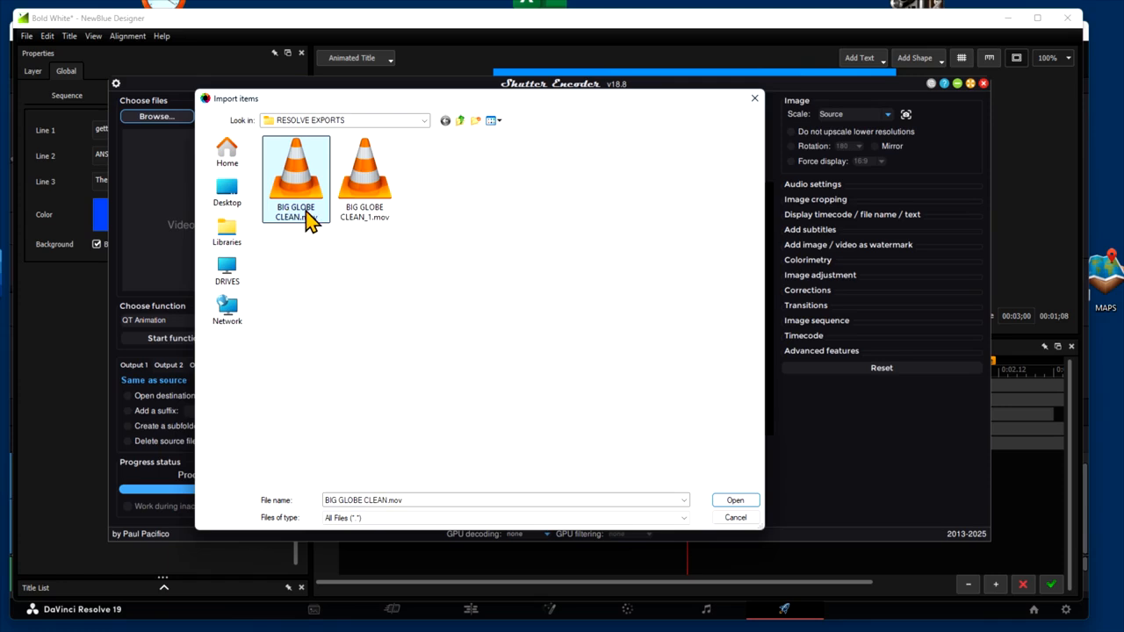
{"action": "left_click", "coordinate": [734, 502]}
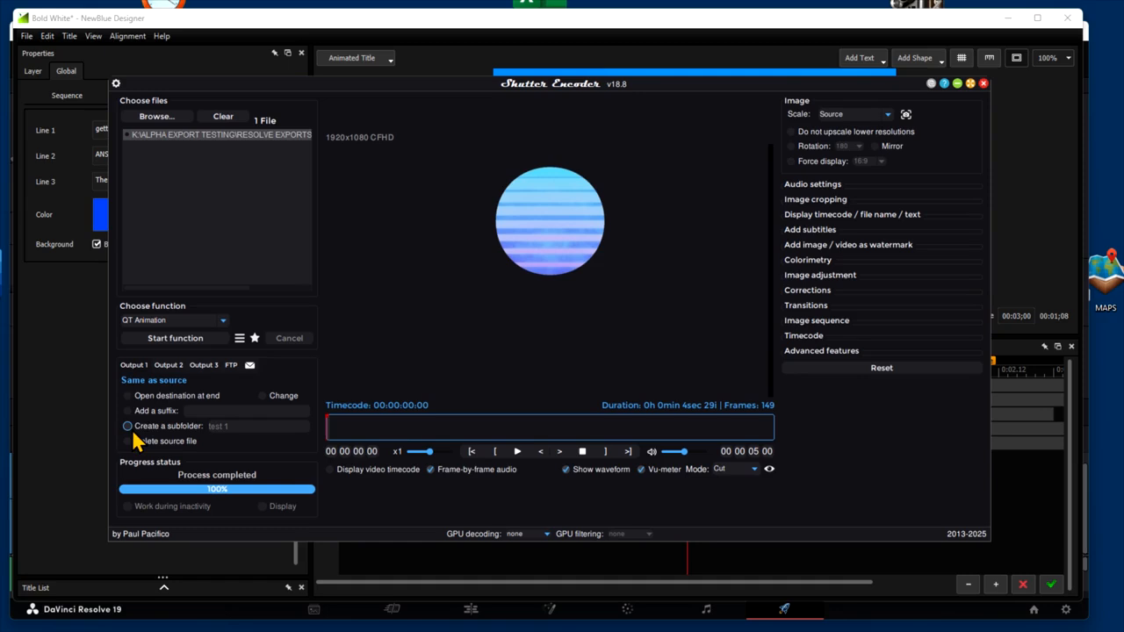
Set the output destination to the SH EXPORTS folder inside ALPHA EXPORT TESTING on the 1TB SCRATCH (K:) drive
{"action": "left_click", "coordinate": [263, 396]}
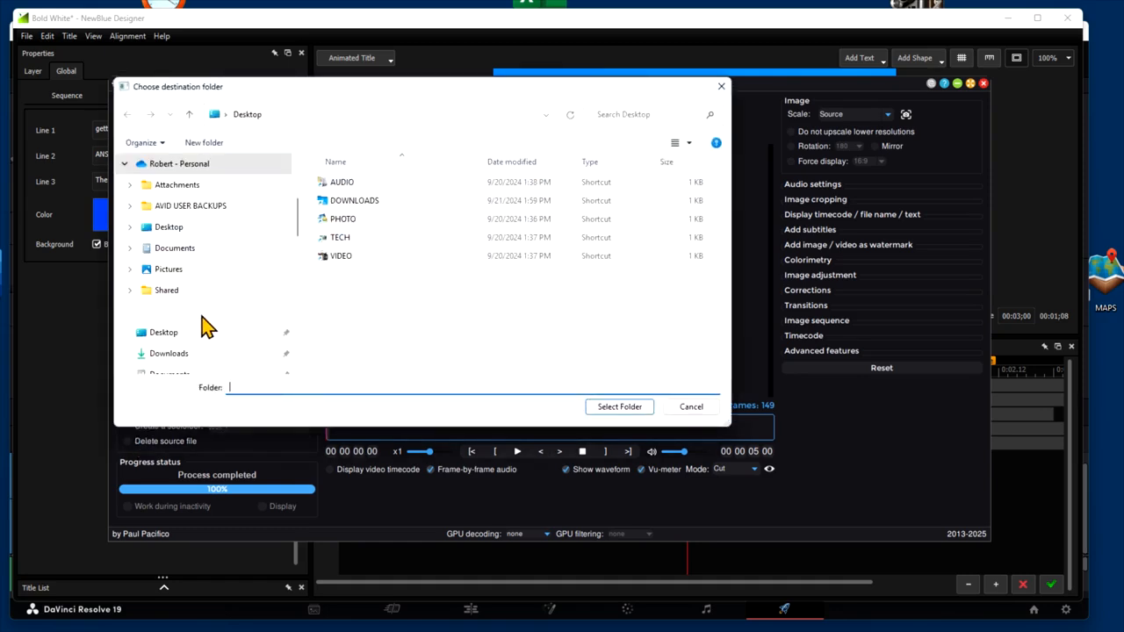
{"action": "scroll", "coordinate": [202, 320], "scroll_direction": "down", "scroll_amount": 5}
{"action": "scroll", "coordinate": [201, 321], "scroll_direction": "down", "scroll_amount": 1}
{"action": "scroll", "coordinate": [201, 316], "scroll_direction": "up", "scroll_amount": 1}
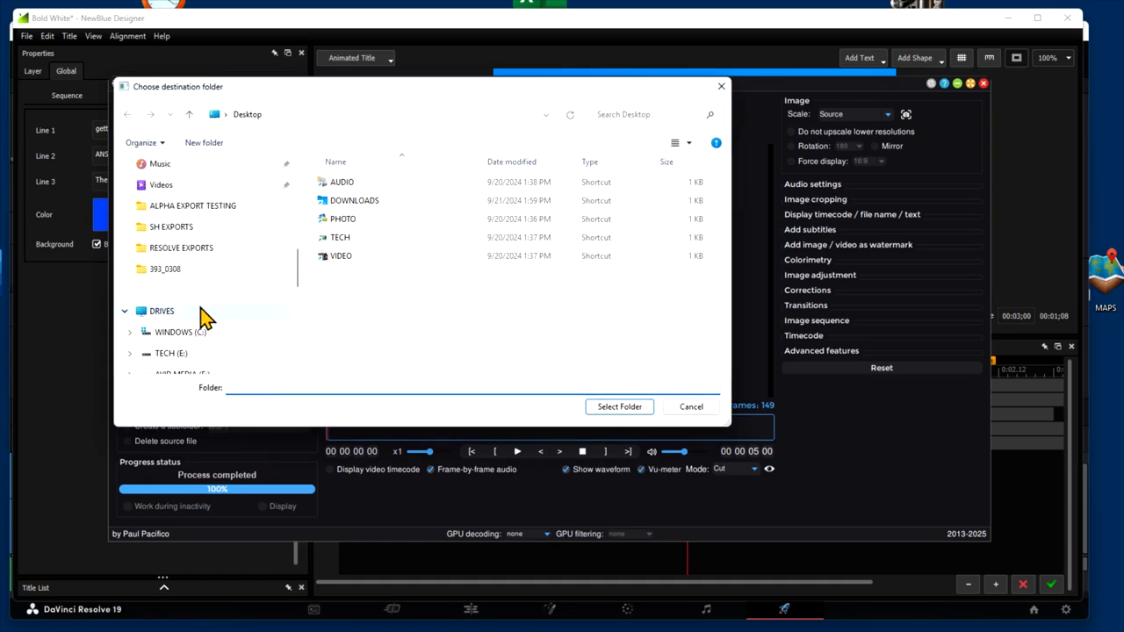
{"action": "left_click", "coordinate": [165, 313]}
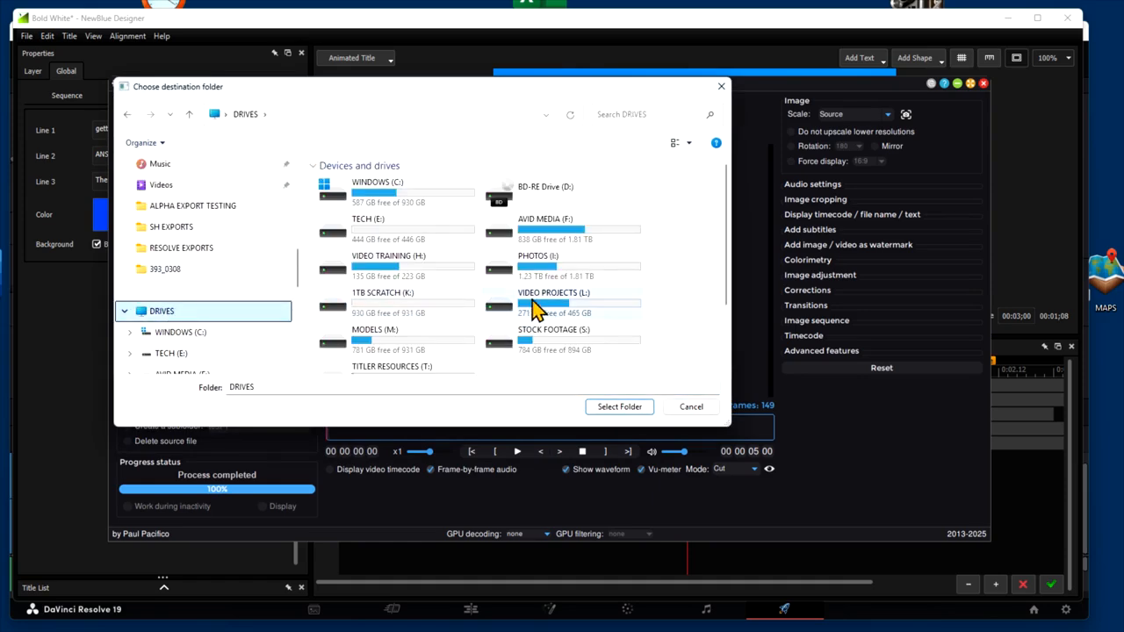
{"action": "double_click", "coordinate": [384, 298]}
{"action": "double_click", "coordinate": [386, 185]}
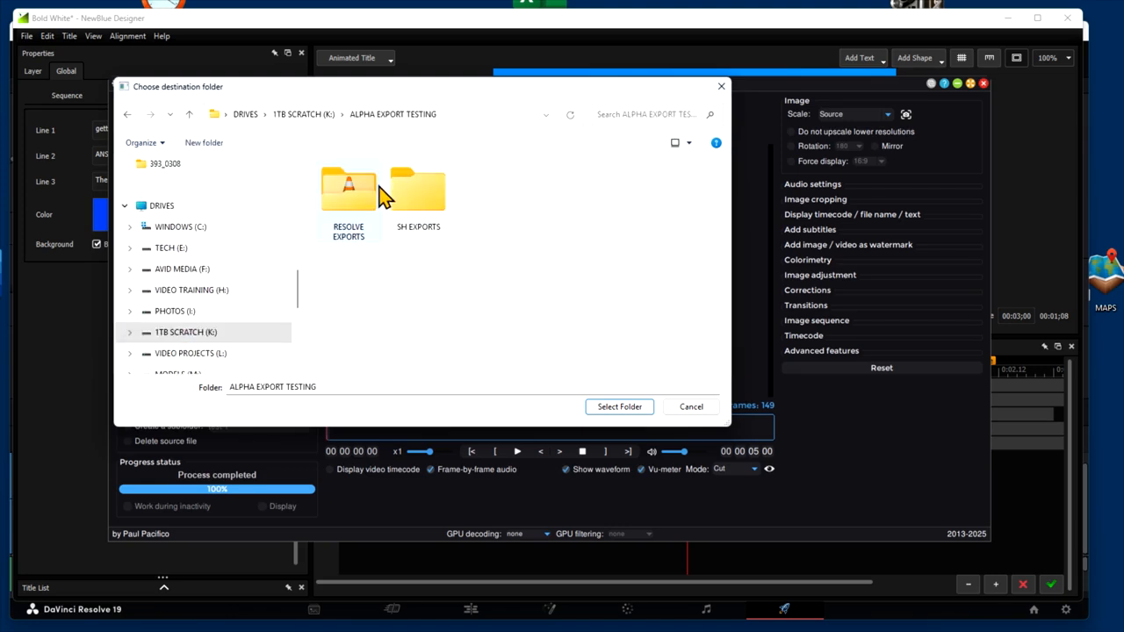
{"action": "left_click", "coordinate": [424, 214]}
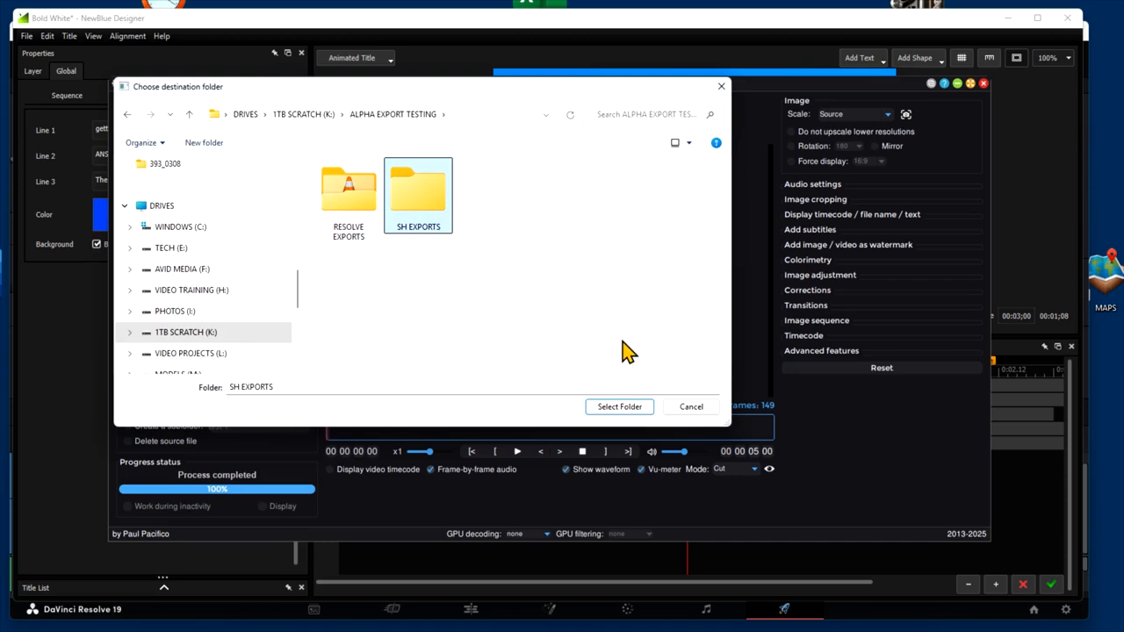
{"action": "left_click", "coordinate": [619, 407]}
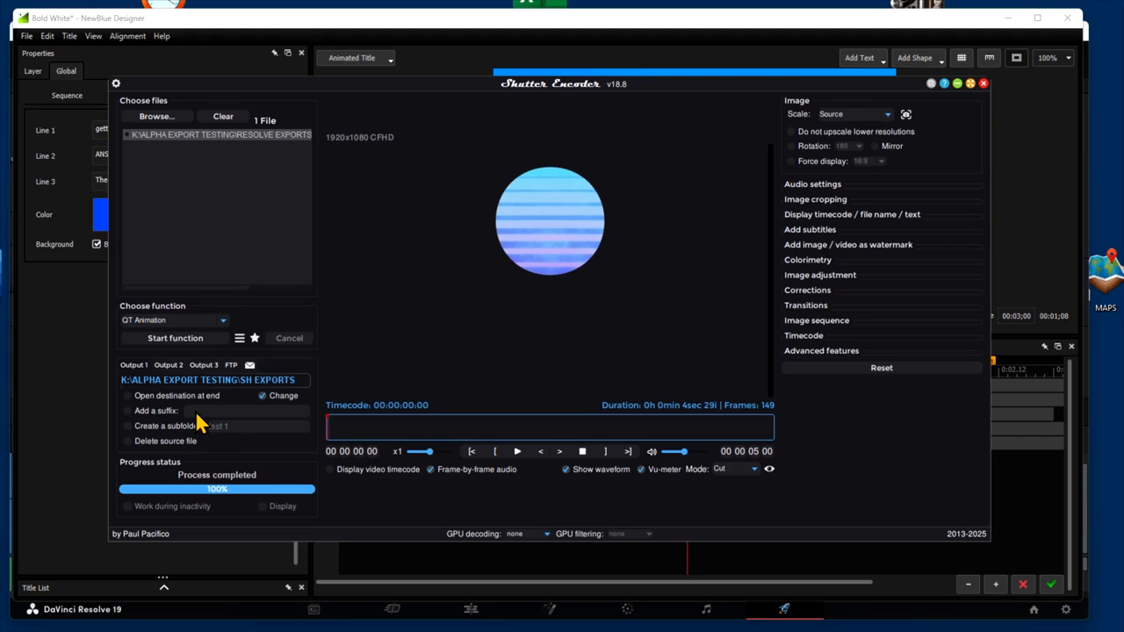
Replace the output suffix with ALPHA TEST and start the QT Animation conversion
{"action": "left_click", "coordinate": [129, 413]}
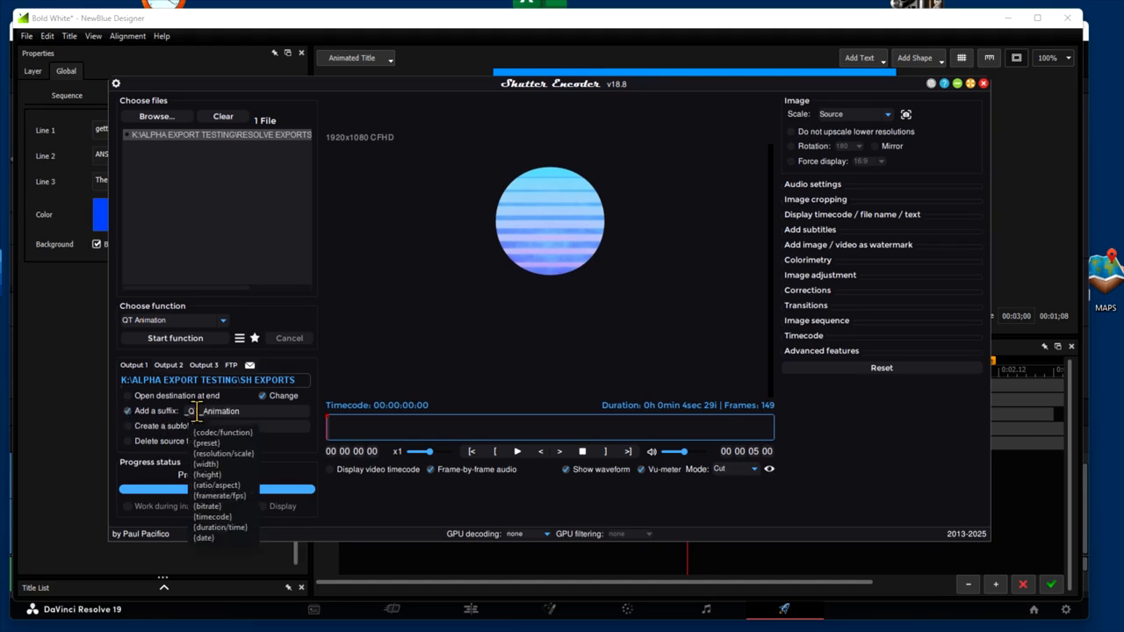
{"action": "double_click", "coordinate": [248, 411]}
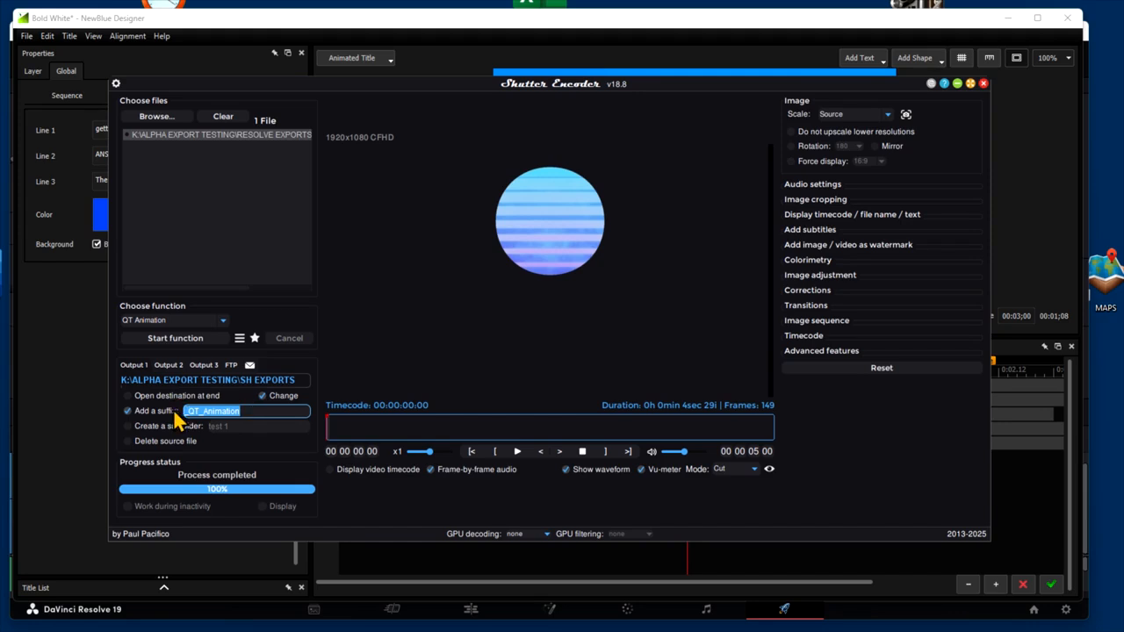
{"action": "key", "text": "BackSpace"}
{"action": "type", "text": "ALPHA TEST"}
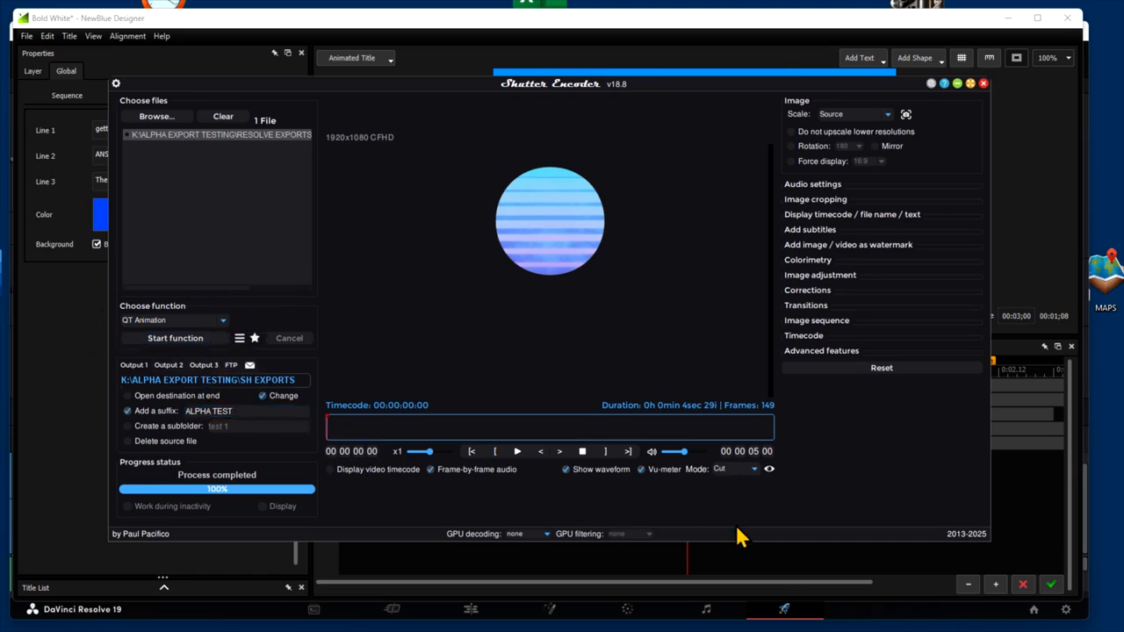
{"action": "left_click", "coordinate": [175, 338]}
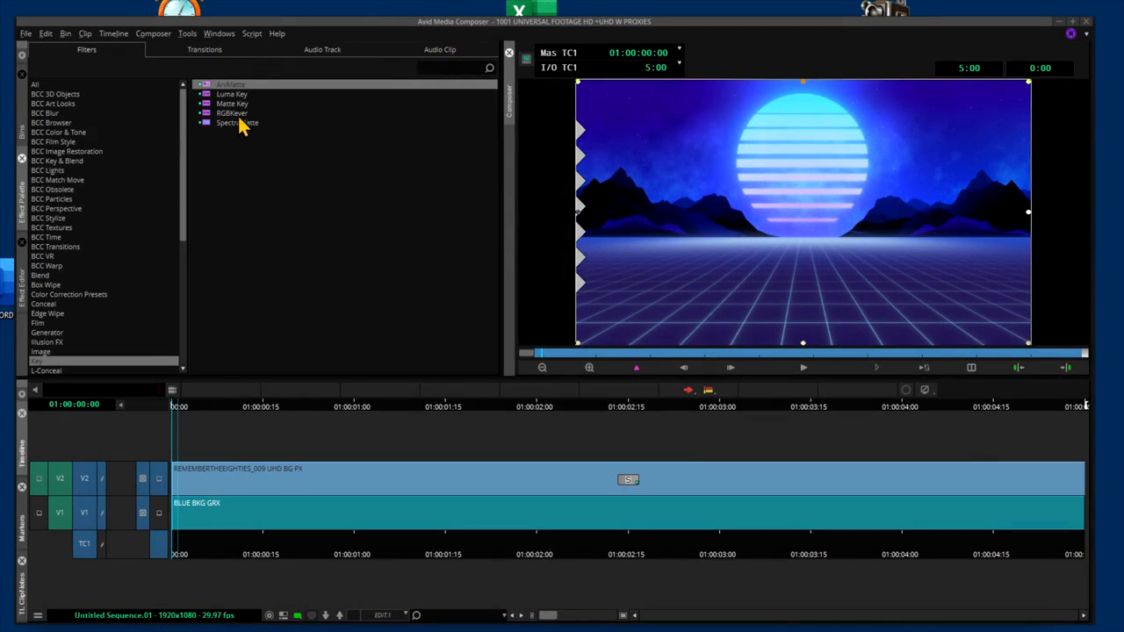
In Avid Media Composer, apply AniMatte to the REMEMBERTHEEIGHTIES_009 UHD BG PX clip on V2 and check the V1 background beneath it
{"action": "left_click_drag", "start_coordinate": [211, 85], "coordinate": [627, 489]}
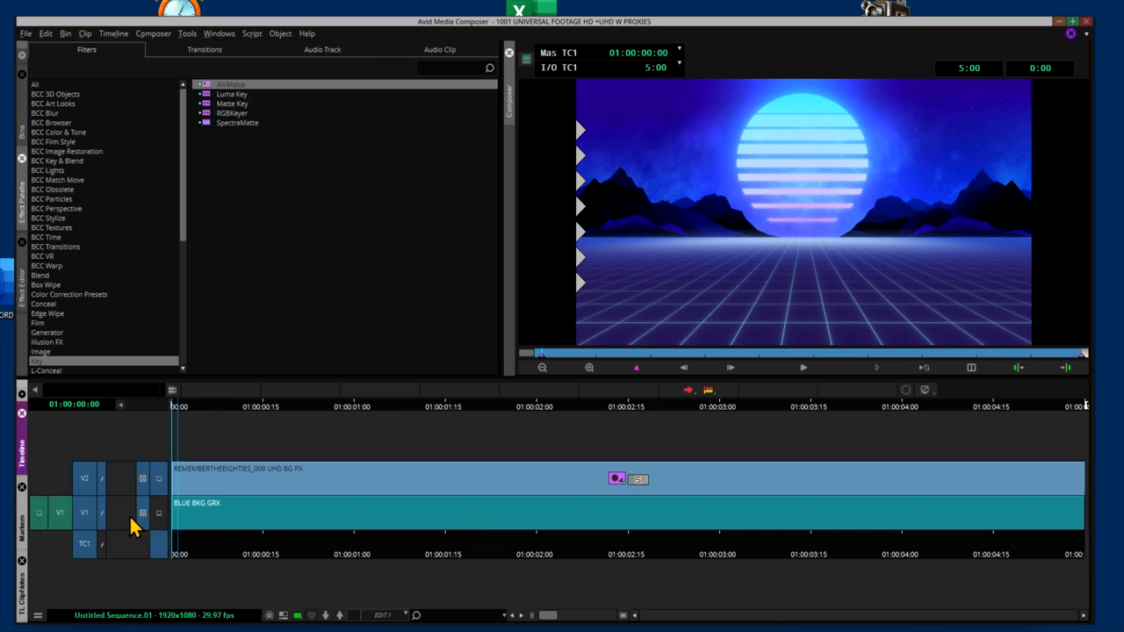
{"action": "left_click", "coordinate": [157, 516]}
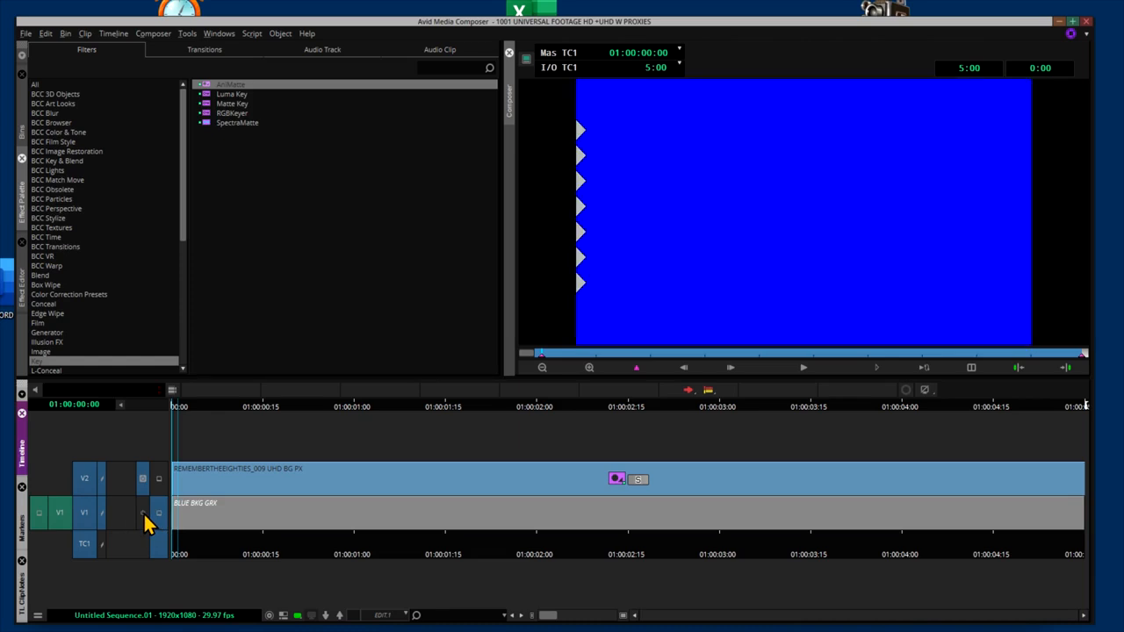
{"action": "left_click", "coordinate": [144, 514]}
{"action": "left_click", "coordinate": [160, 480]}
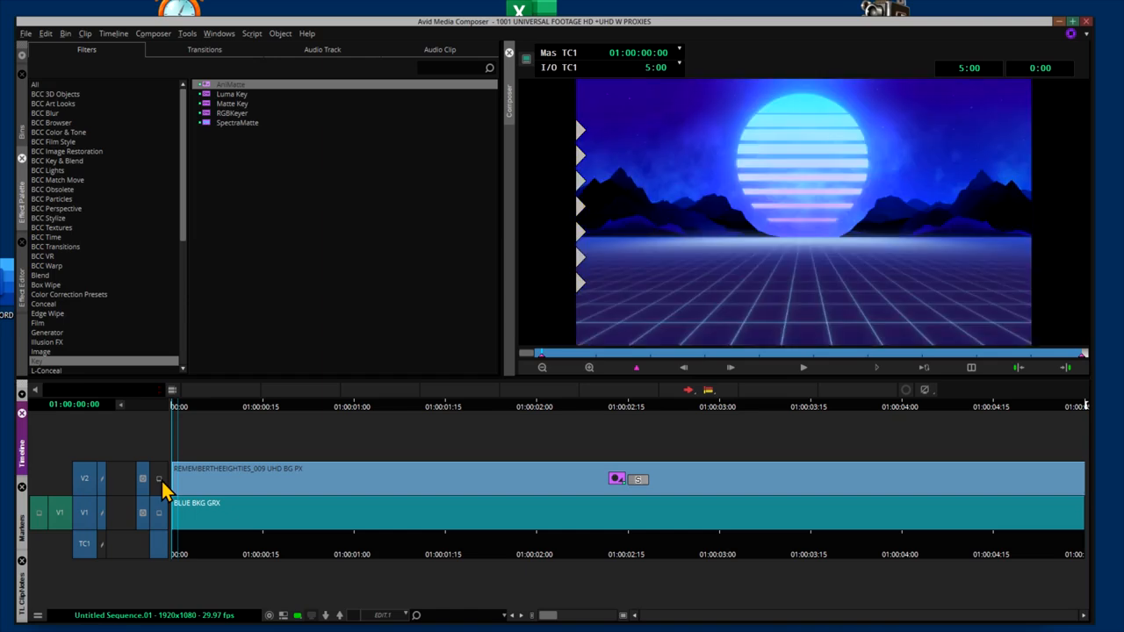
Open the V2 clip's AniMatte settings at about 01:00:02:10 and draw an oval mask inside the globe
{"action": "left_click", "coordinate": [600, 479]}
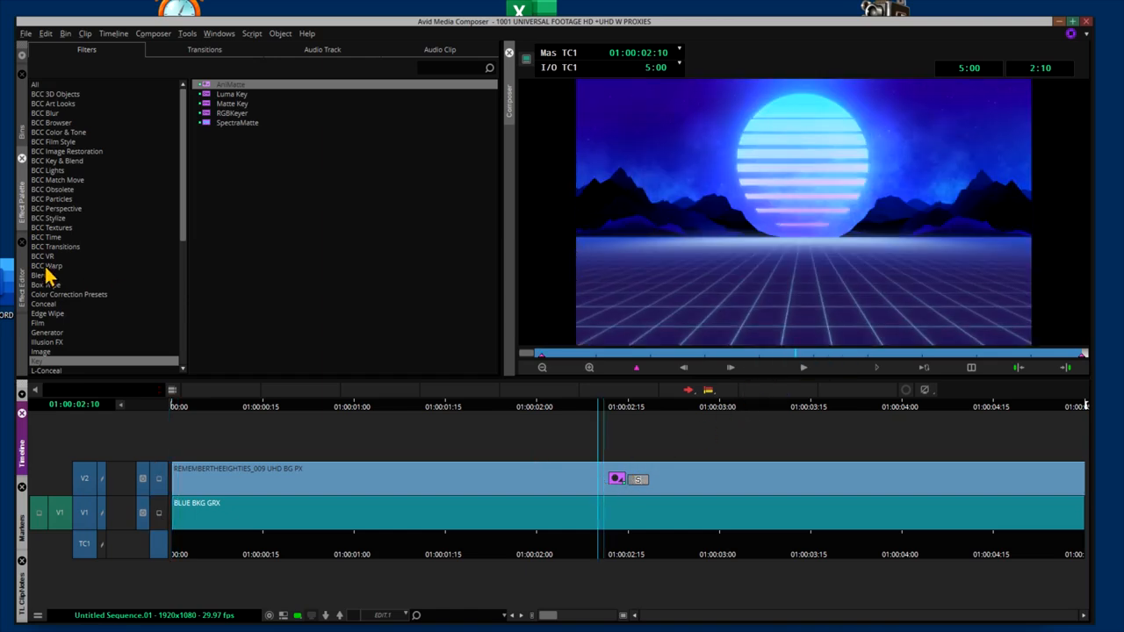
{"action": "left_click", "coordinate": [24, 268]}
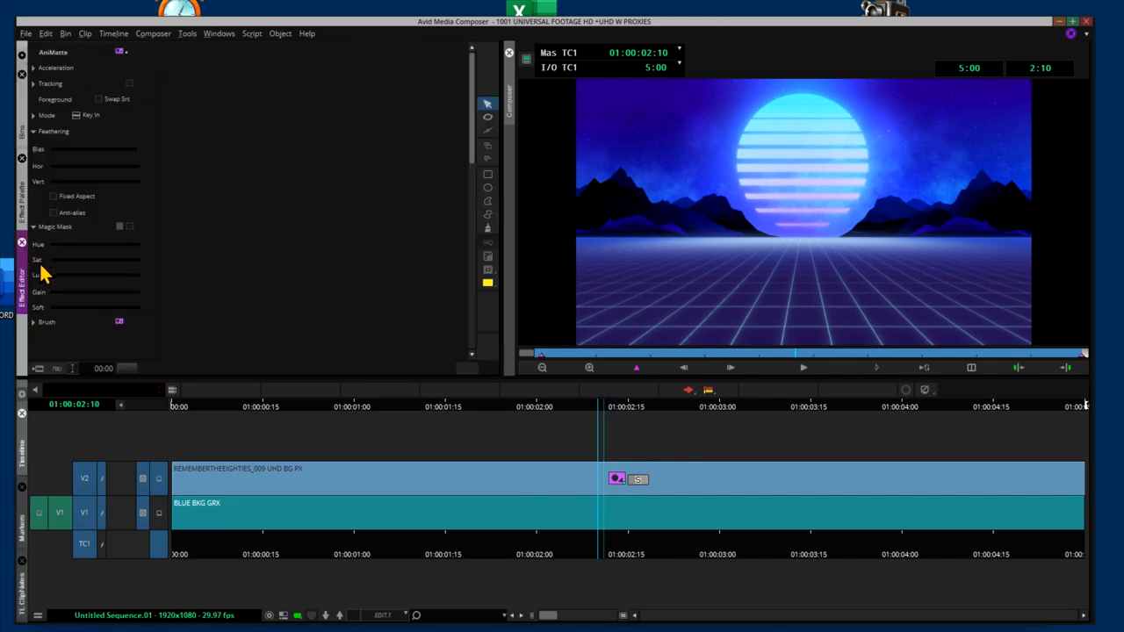
{"action": "left_click", "coordinate": [488, 188]}
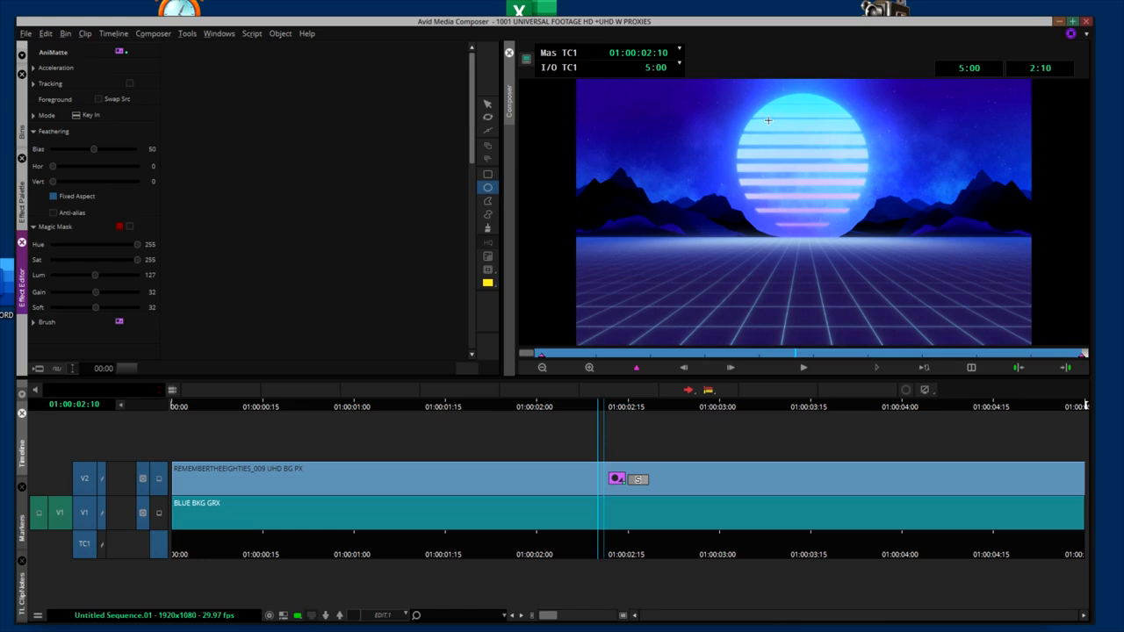
{"action": "mouse_move", "coordinate": [762, 116]}
{"action": "left_mouse_down"}
{"action": "mouse_move", "coordinate": [837, 172]}
{"action": "mouse_move", "coordinate": [833, 205]}
{"action": "mouse_move", "coordinate": [847, 207]}
{"action": "left_mouse_up"}
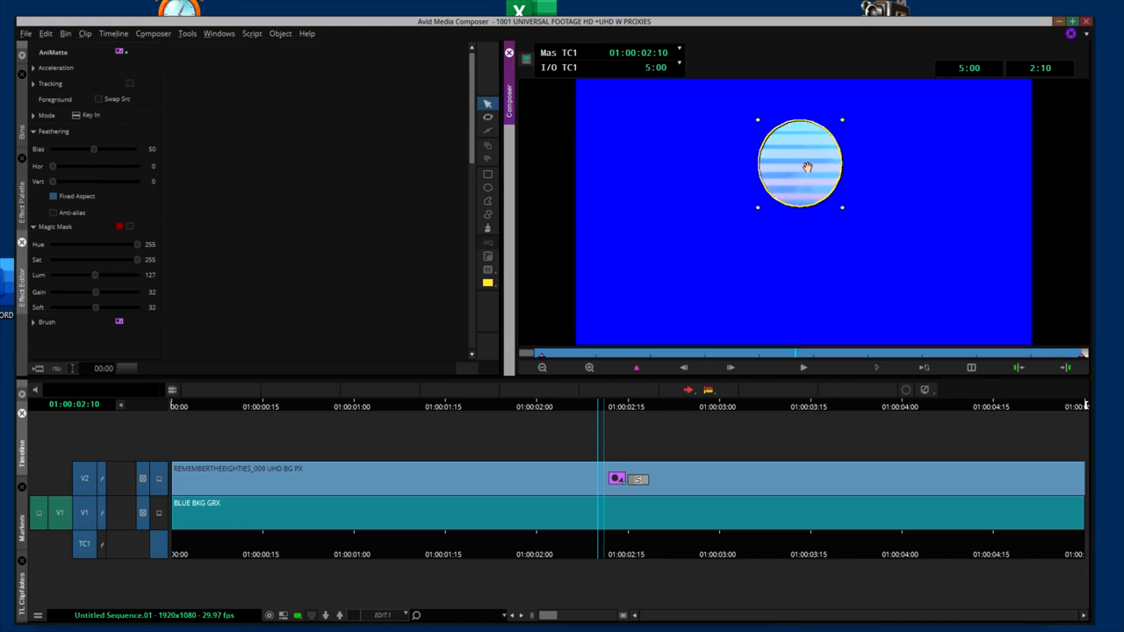
Enlarge the oval mask over the globe with Swap Src temporarily enabled, and restore the original source order
{"action": "left_click", "coordinate": [98, 100]}
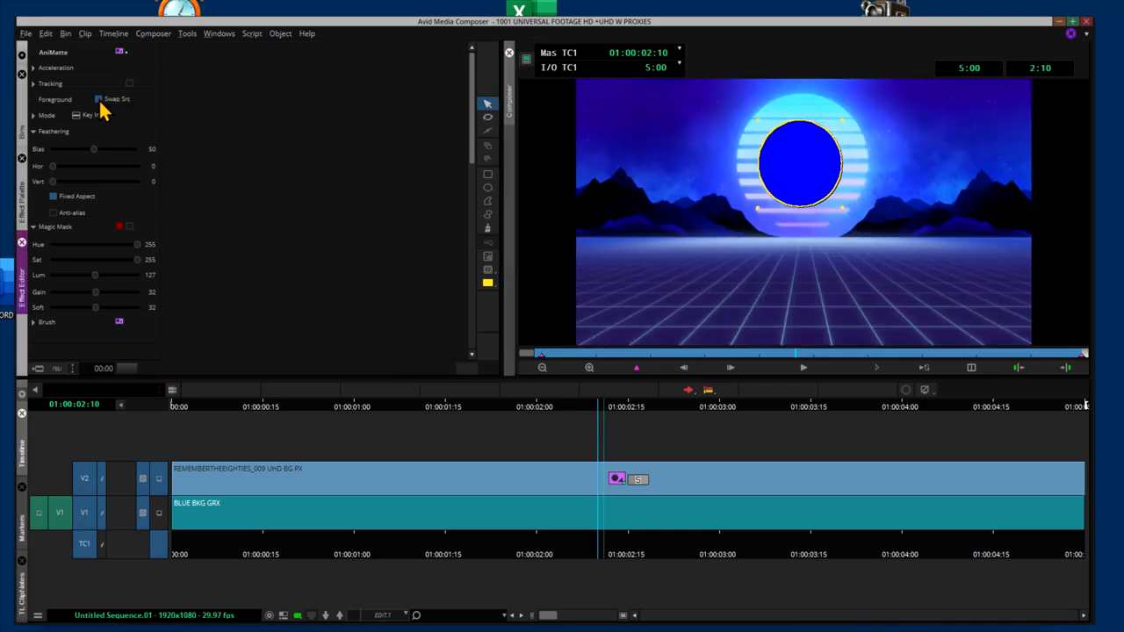
{"action": "left_click_drag", "start_coordinate": [840, 122], "coordinate": [866, 106]}
{"action": "left_click_drag", "start_coordinate": [800, 146], "coordinate": [786, 155]}
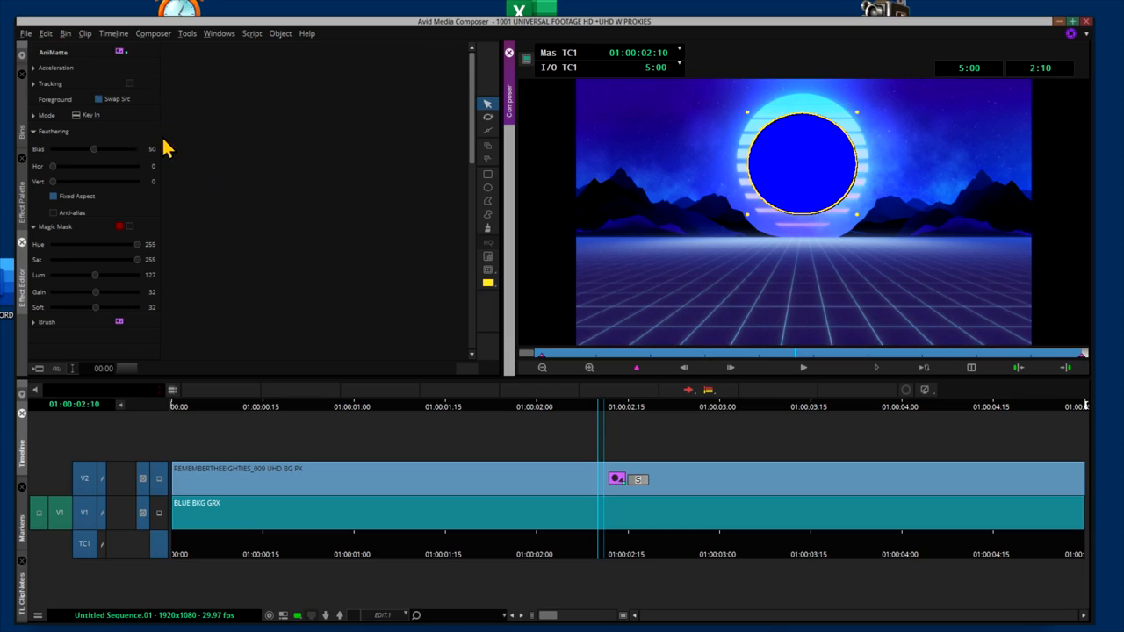
{"action": "left_click", "coordinate": [98, 100]}
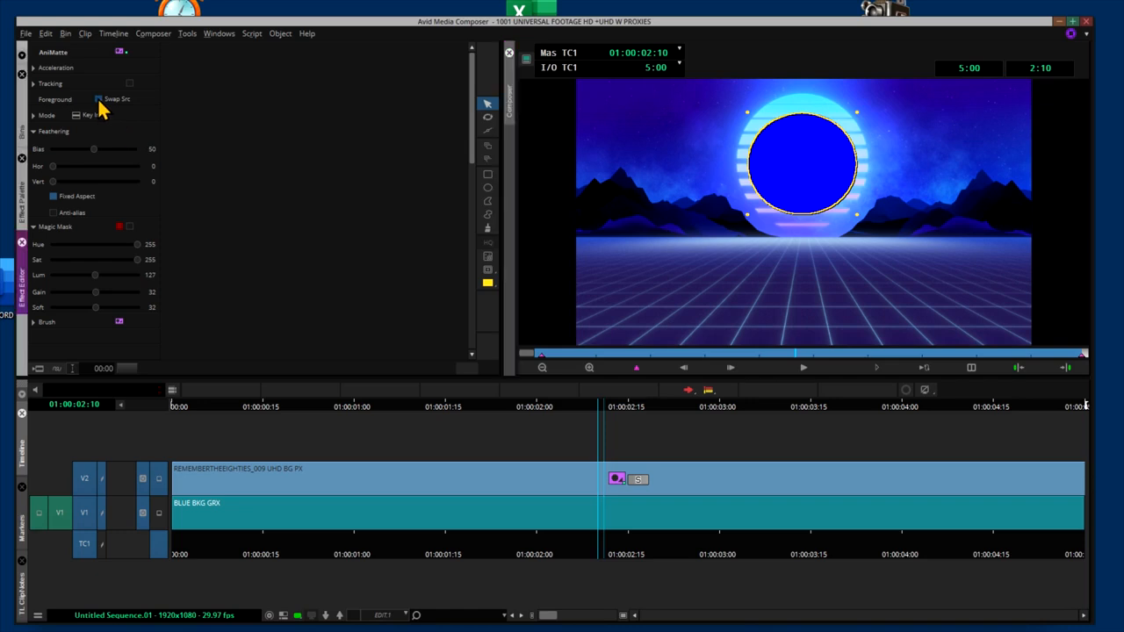
{"action": "left_click", "coordinate": [98, 100]}
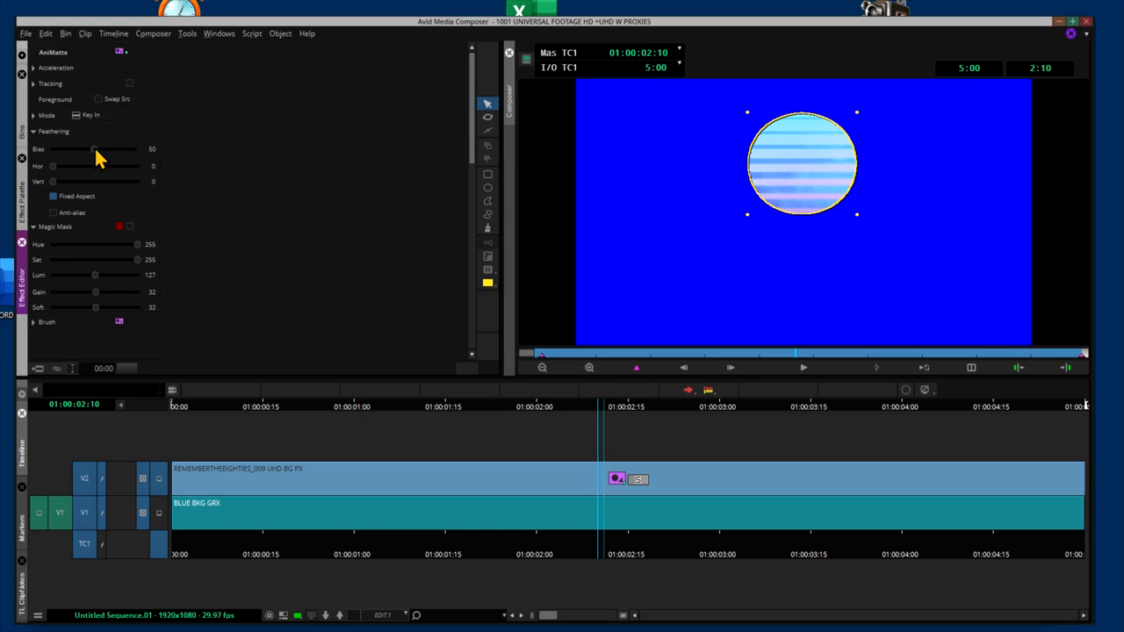
Feather the oval mask with Bias 0 and Hor and Vert both at 11, and deselect the shape
{"action": "left_click_drag", "start_coordinate": [94, 150], "coordinate": [30, 152]}
{"action": "left_click_drag", "start_coordinate": [52, 182], "coordinate": [67, 187]}
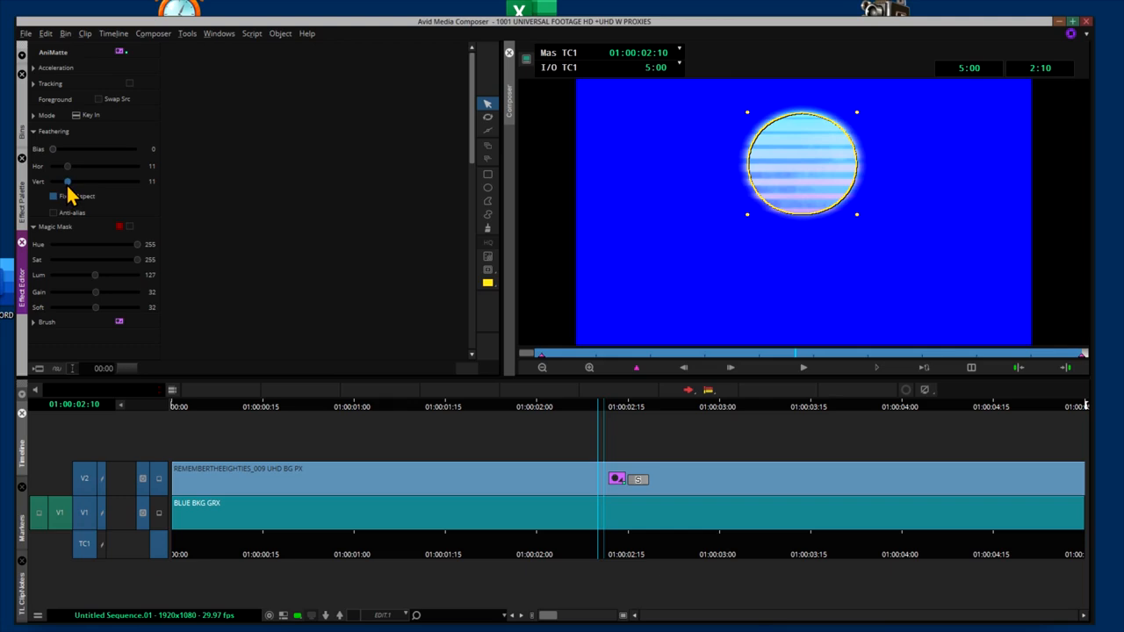
{"action": "left_click", "coordinate": [683, 299]}
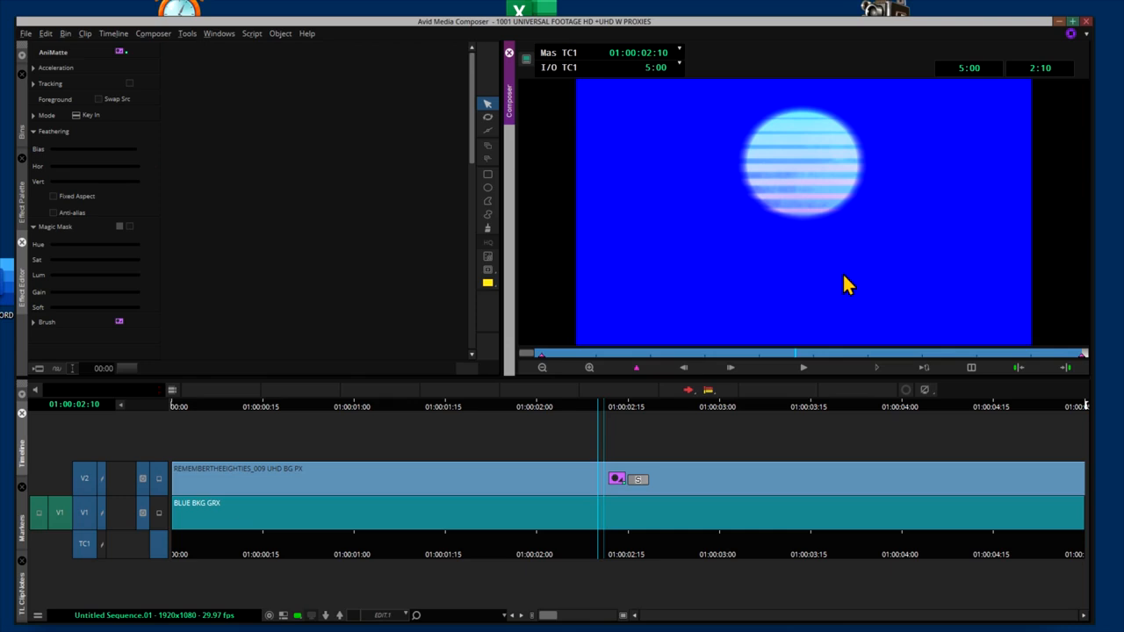
Check the masked globe with the V1 background hidden and shown, and select the BLUE BKG GRX clip
{"action": "left_click", "coordinate": [144, 515]}
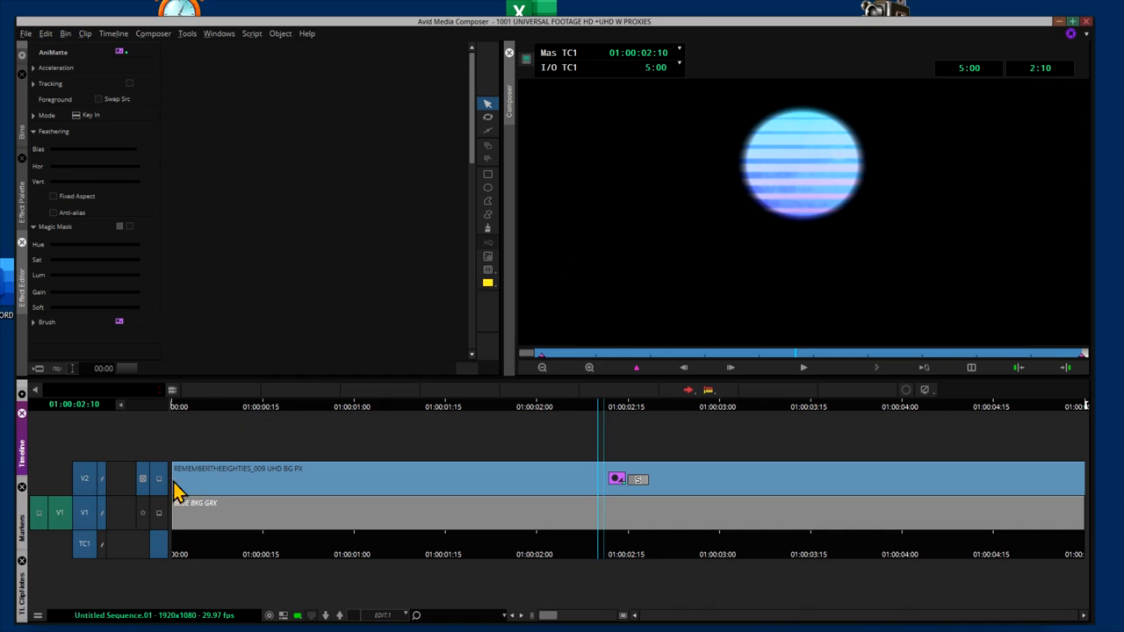
{"action": "left_click", "coordinate": [144, 513]}
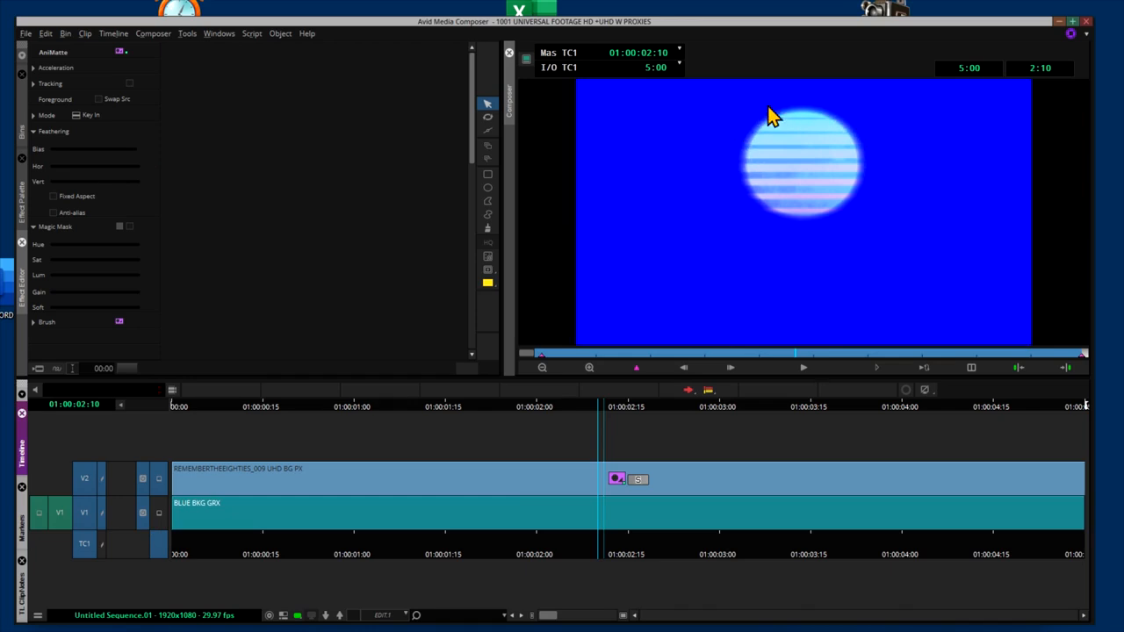
{"action": "left_click", "coordinate": [591, 515]}
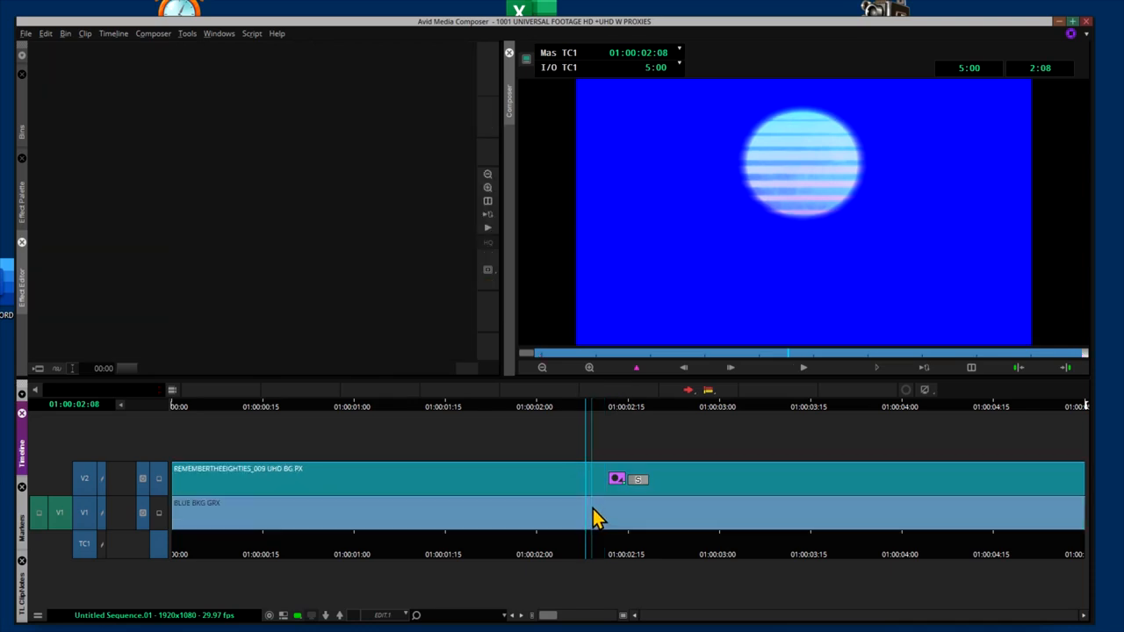
Apply the Color Correction image effect to the BLUE BKG GRX clip on V1
{"action": "key", "text": "y"}
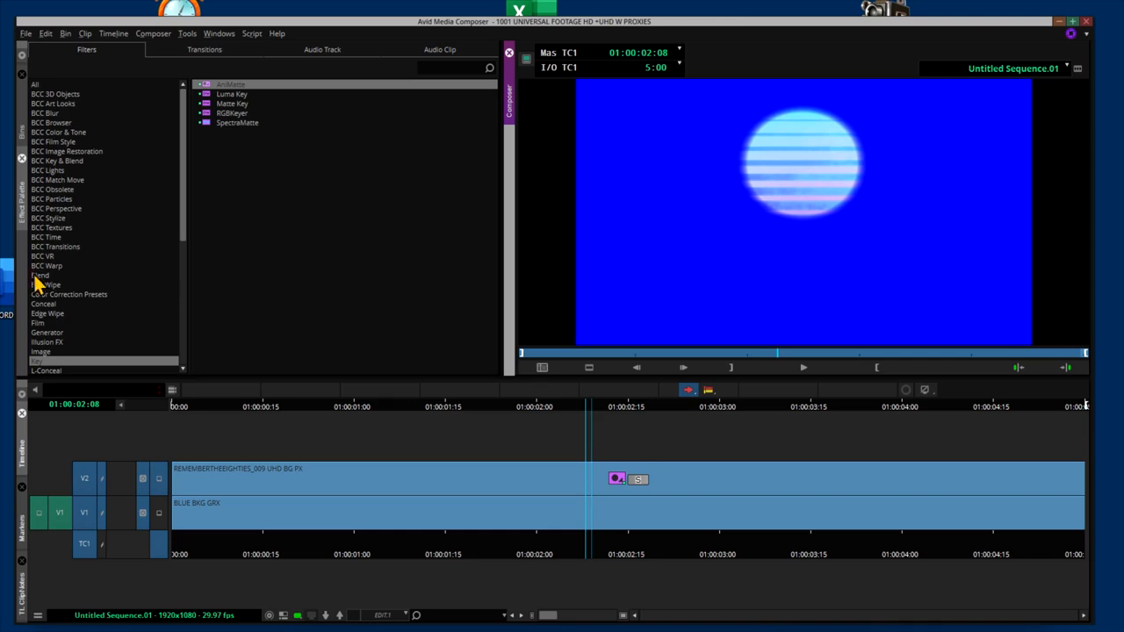
{"action": "left_click", "coordinate": [40, 352]}
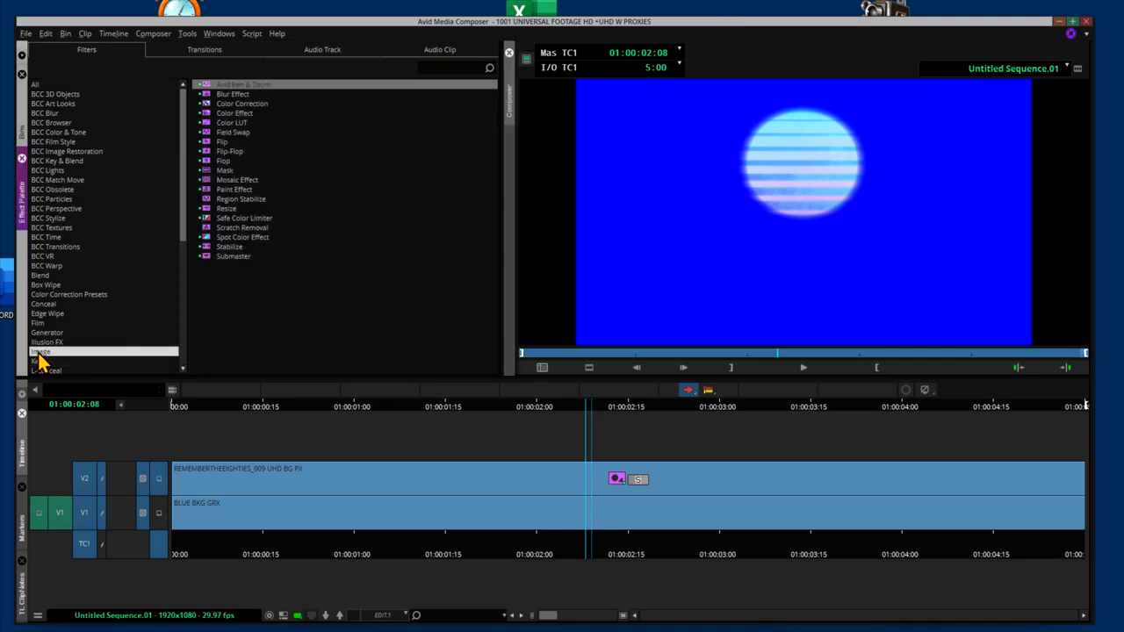
{"action": "left_click", "coordinate": [206, 103]}
{"action": "left_click_drag", "start_coordinate": [206, 103], "coordinate": [615, 527]}
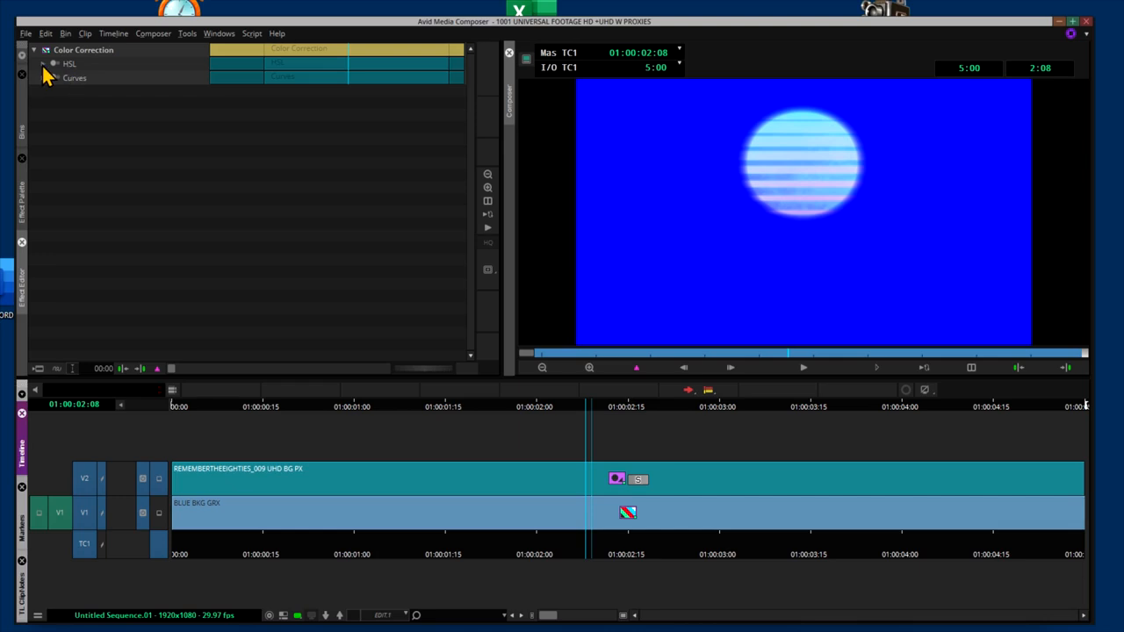
Enable the master HSL controls of the V1 clip's Color Correction and set Brightness to 72.92
{"action": "left_click", "coordinate": [44, 65]}
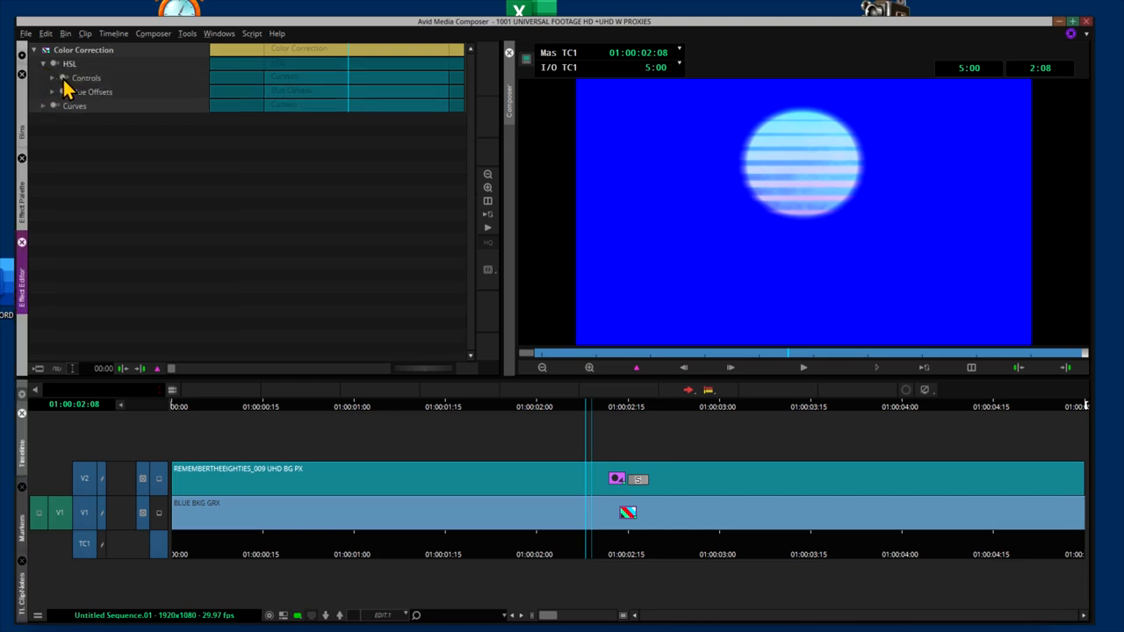
{"action": "left_click", "coordinate": [65, 78]}
{"action": "left_click", "coordinate": [53, 79]}
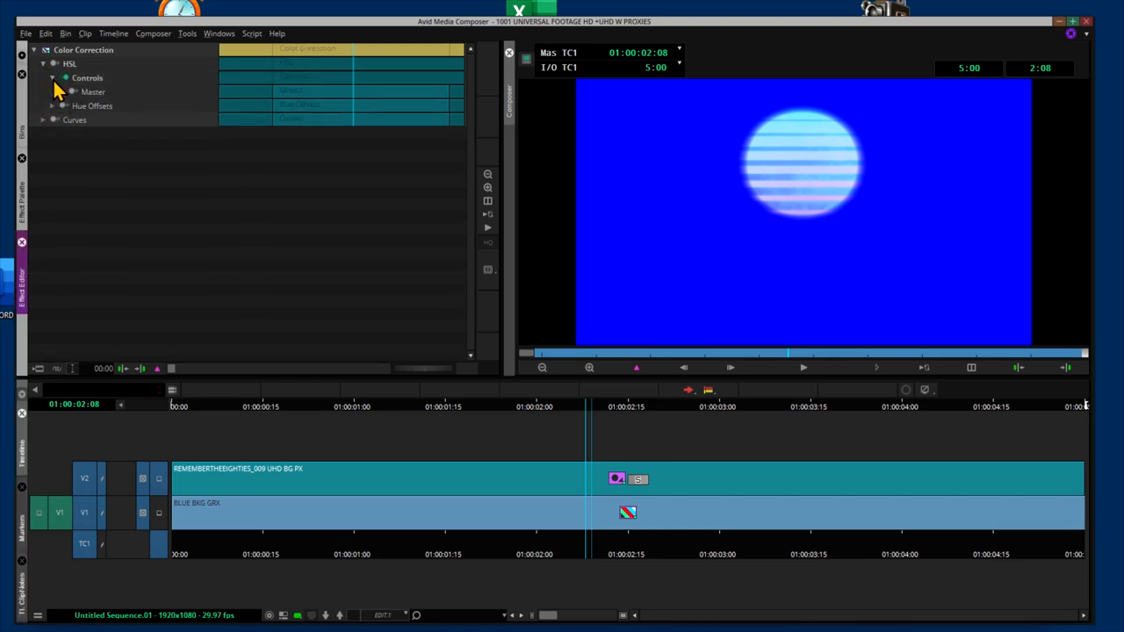
{"action": "left_click", "coordinate": [74, 92]}
{"action": "left_click", "coordinate": [61, 92]}
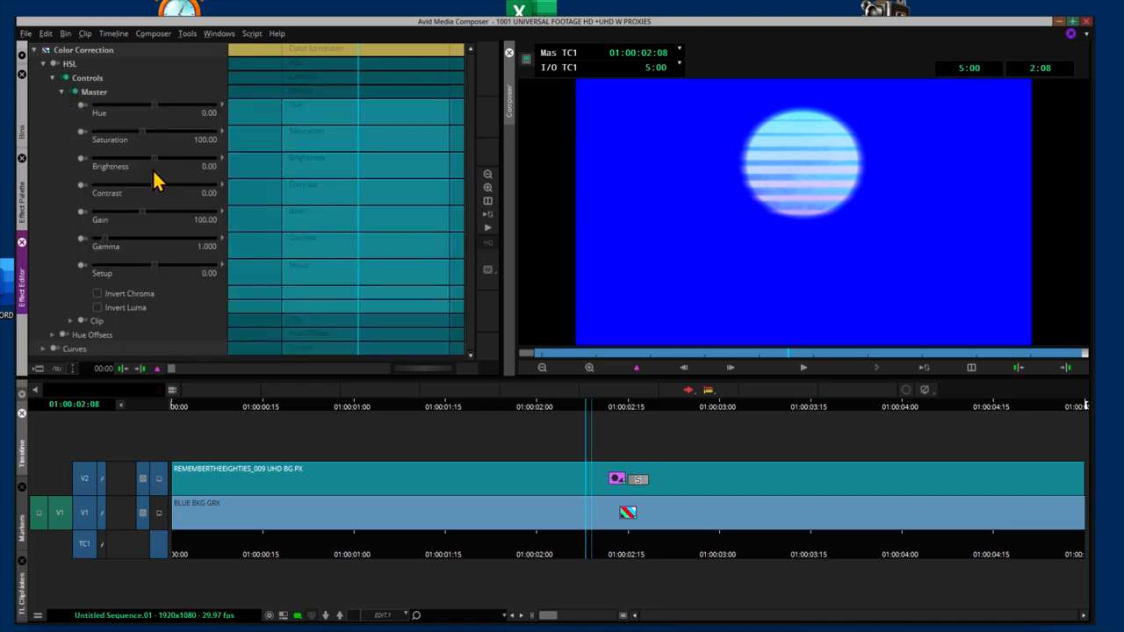
{"action": "left_click_drag", "start_coordinate": [156, 160], "coordinate": [199, 167]}
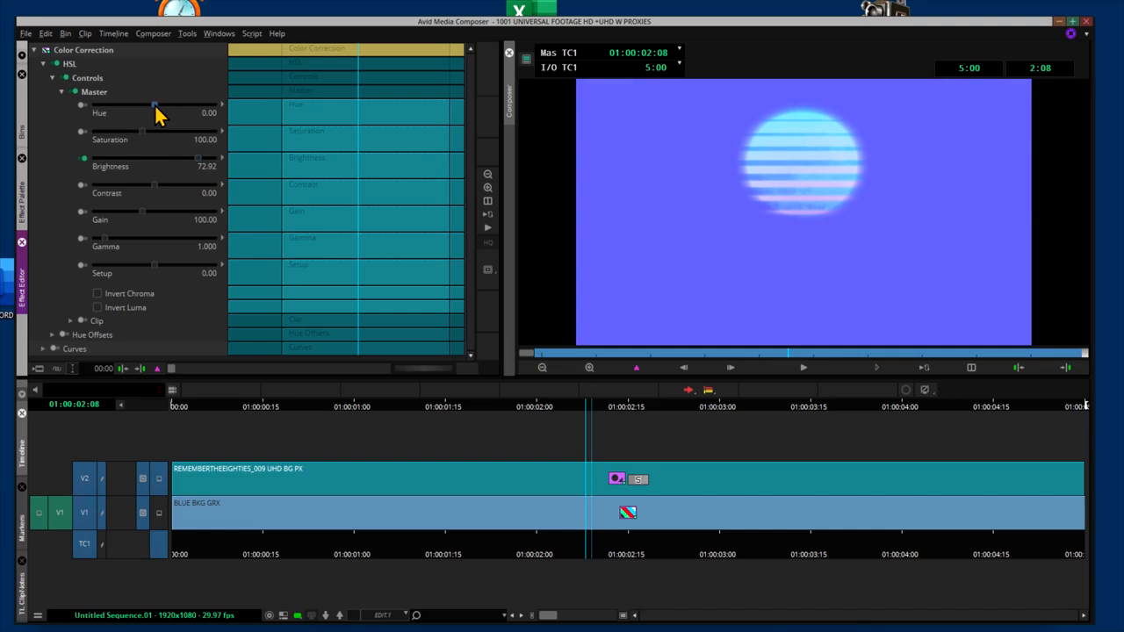
Try master Hue values of 22.50, 11.25 and 213.75 on the background, settle on 33.75, and leave effect editing
{"action": "left_click_drag", "start_coordinate": [155, 105], "coordinate": [158, 104]}
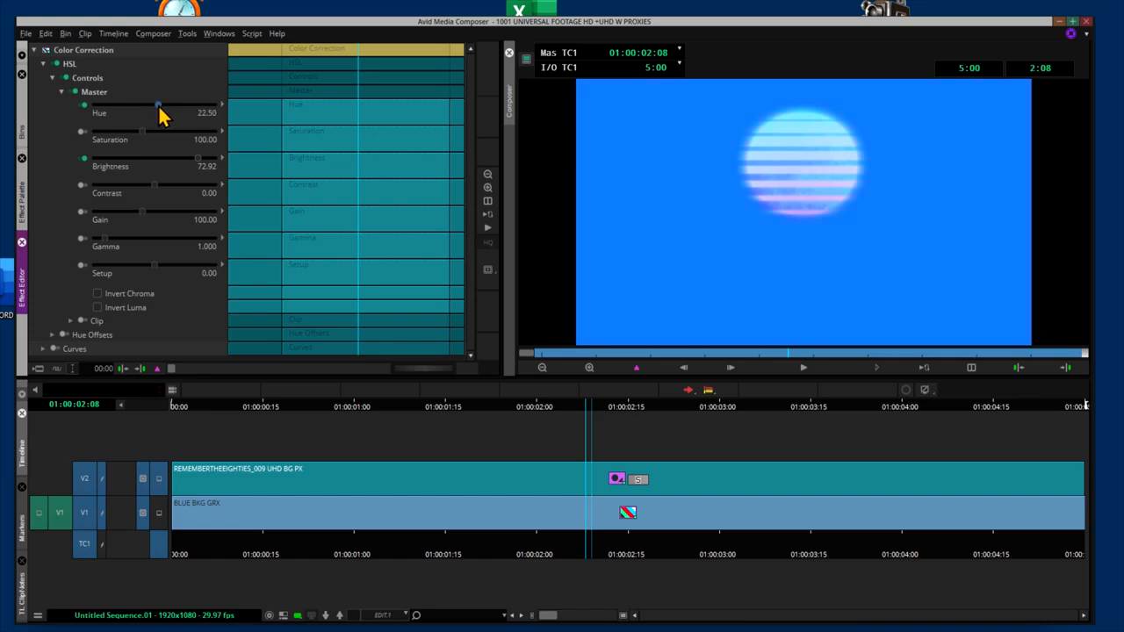
{"action": "left_click_drag", "start_coordinate": [156, 106], "coordinate": [156, 105]}
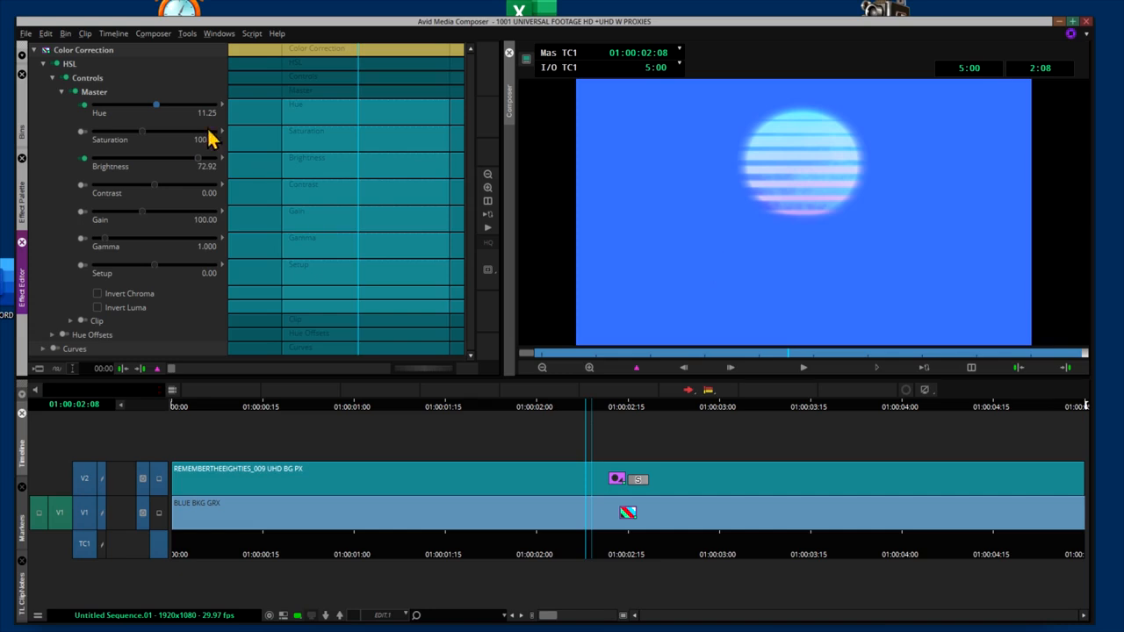
{"action": "left_click_drag", "start_coordinate": [157, 107], "coordinate": [187, 130]}
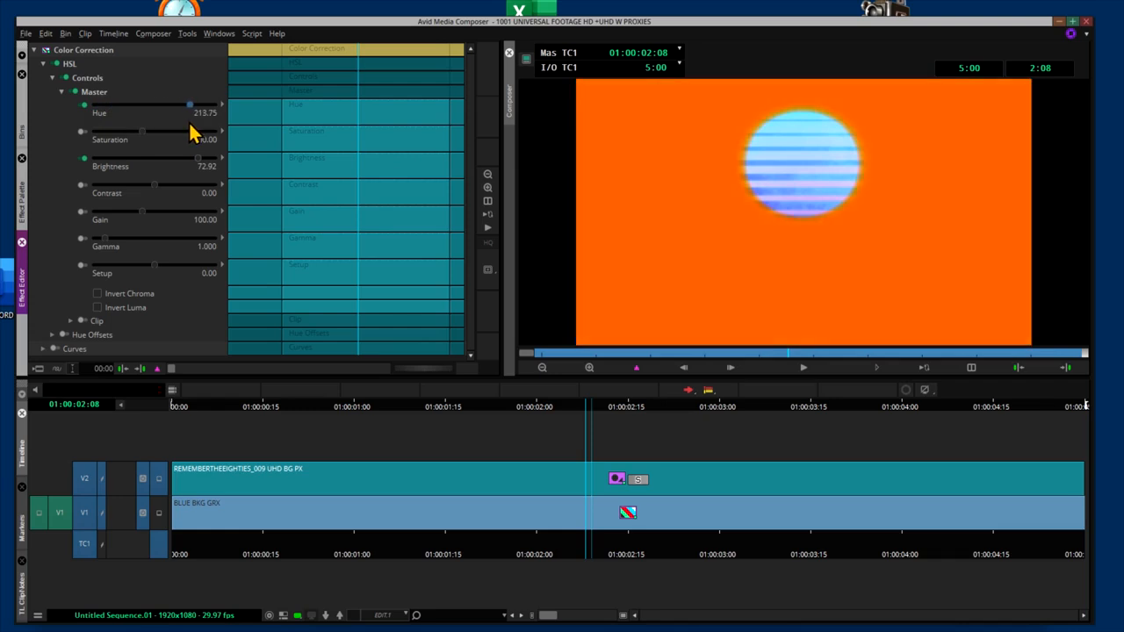
{"action": "left_click_drag", "start_coordinate": [188, 130], "coordinate": [160, 128]}
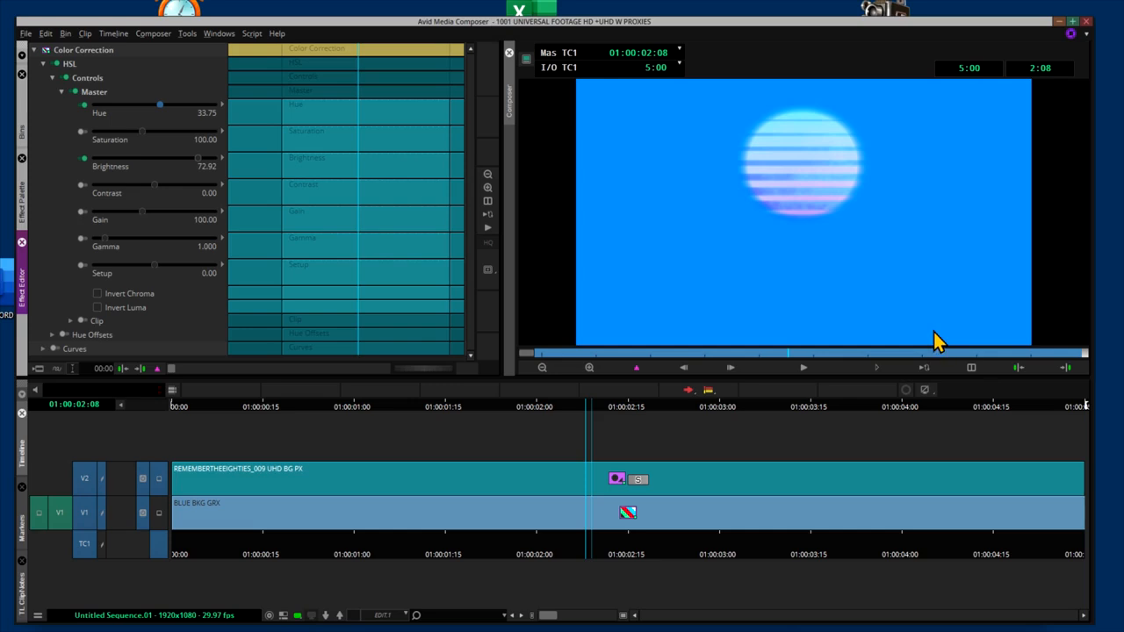
{"action": "key", "text": "y"}
Export the sequence to ALPHA EXPORT TESTING as BIG GLOBE FILL LT BLUE with the MP4 USE MARKS SCALE LEVELS setting
{"action": "right_click", "coordinate": [764, 241]}
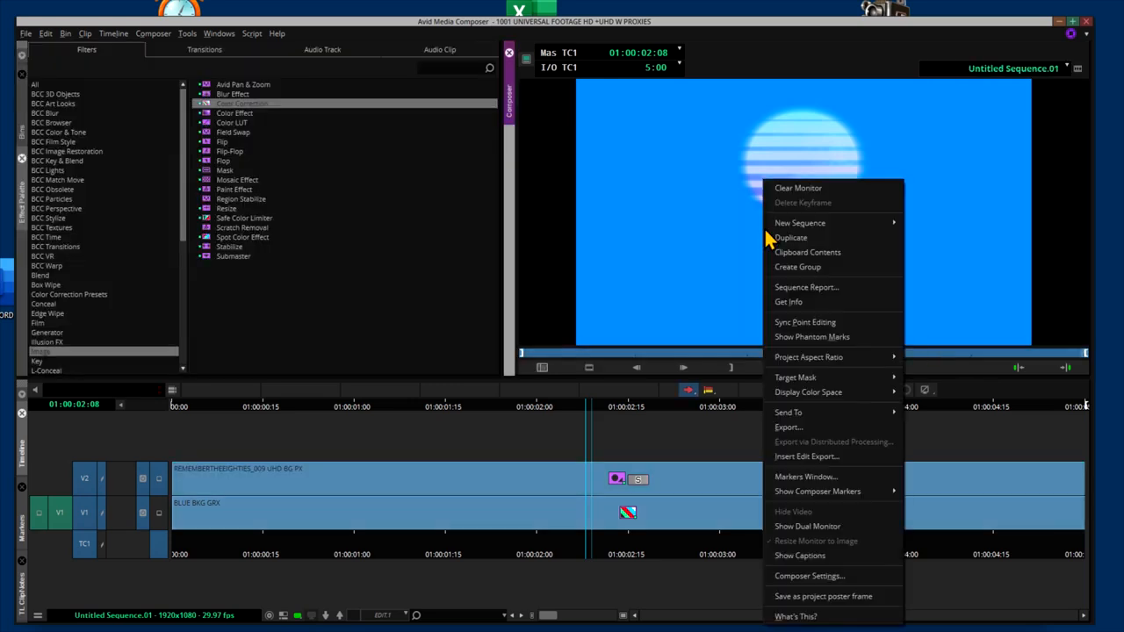
{"action": "left_click", "coordinate": [790, 428]}
{"action": "left_click_drag", "start_coordinate": [590, 422], "coordinate": [477, 426]}
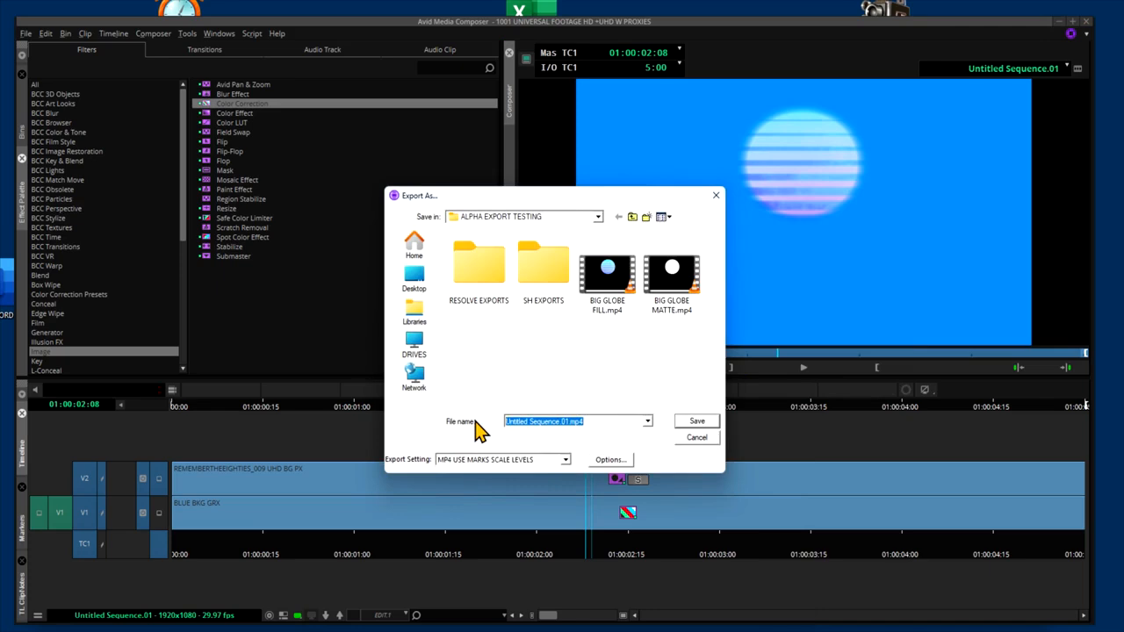
{"action": "type", "text": "BIG"}
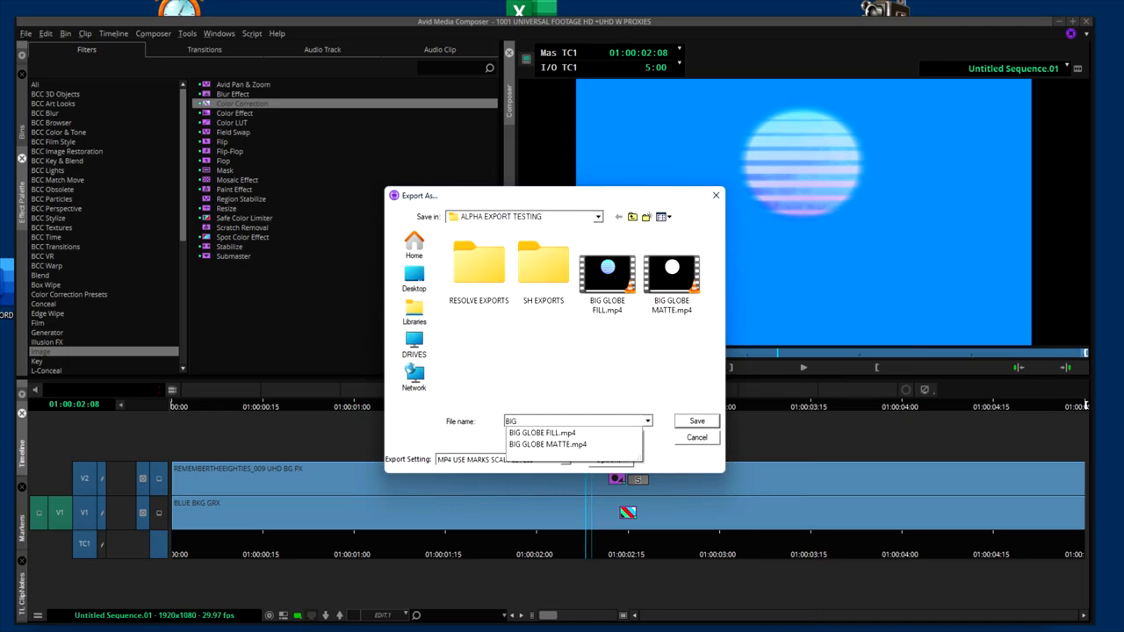
{"action": "type", "text": " GLOBE FILL "}
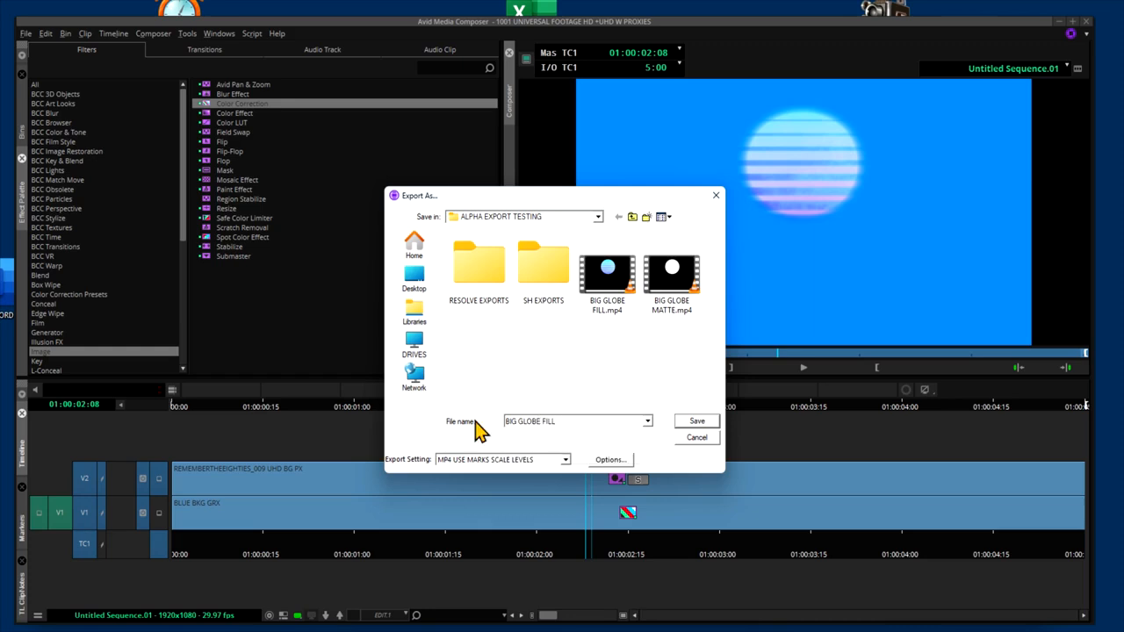
{"action": "type", "text": "LT BLUE"}
{"action": "left_click", "coordinate": [696, 423]}
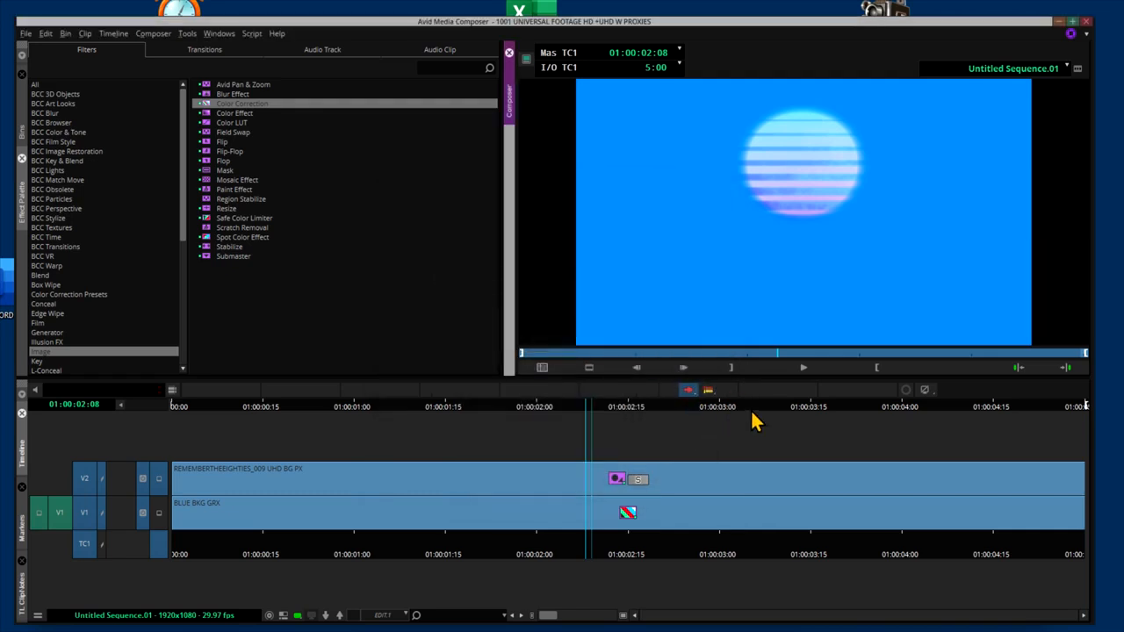
Reopen the V1 background's Color Correction, set its master Hue to -101.25, and leave effect editing
{"action": "left_click", "coordinate": [659, 518]}
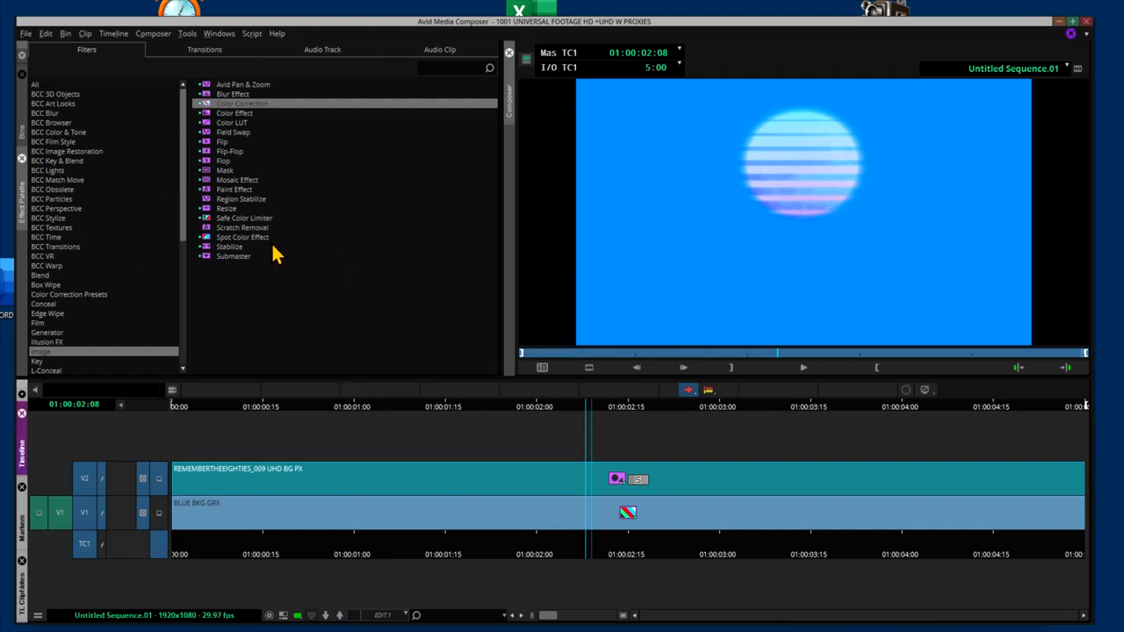
{"action": "key", "text": "shift+e"}
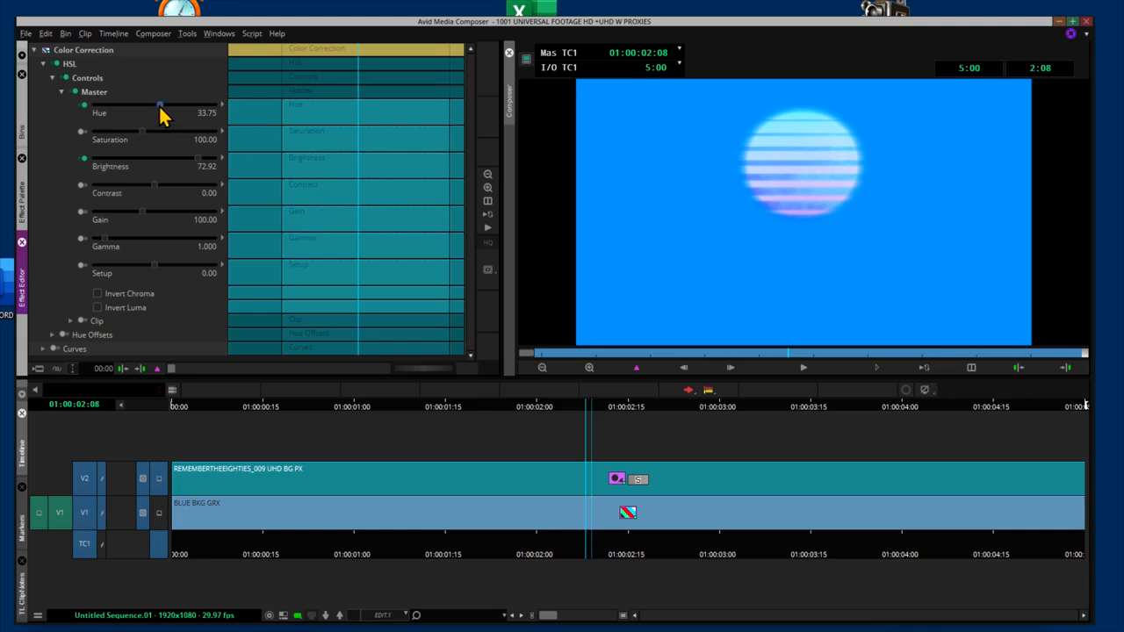
{"action": "left_click_drag", "start_coordinate": [160, 106], "coordinate": [138, 105]}
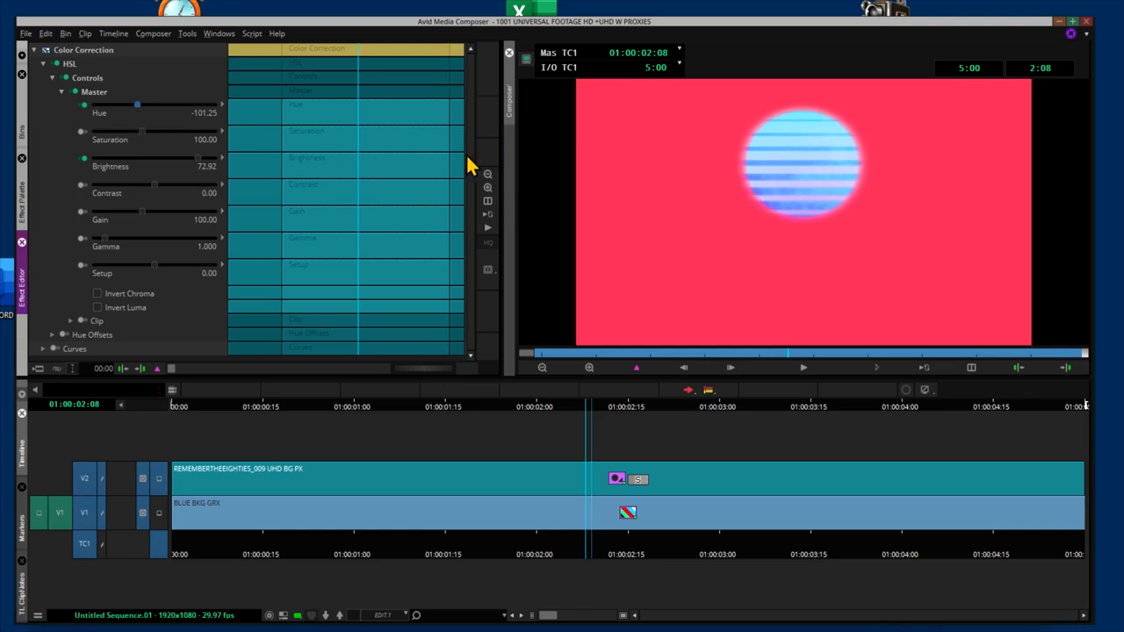
{"action": "key", "text": "y"}
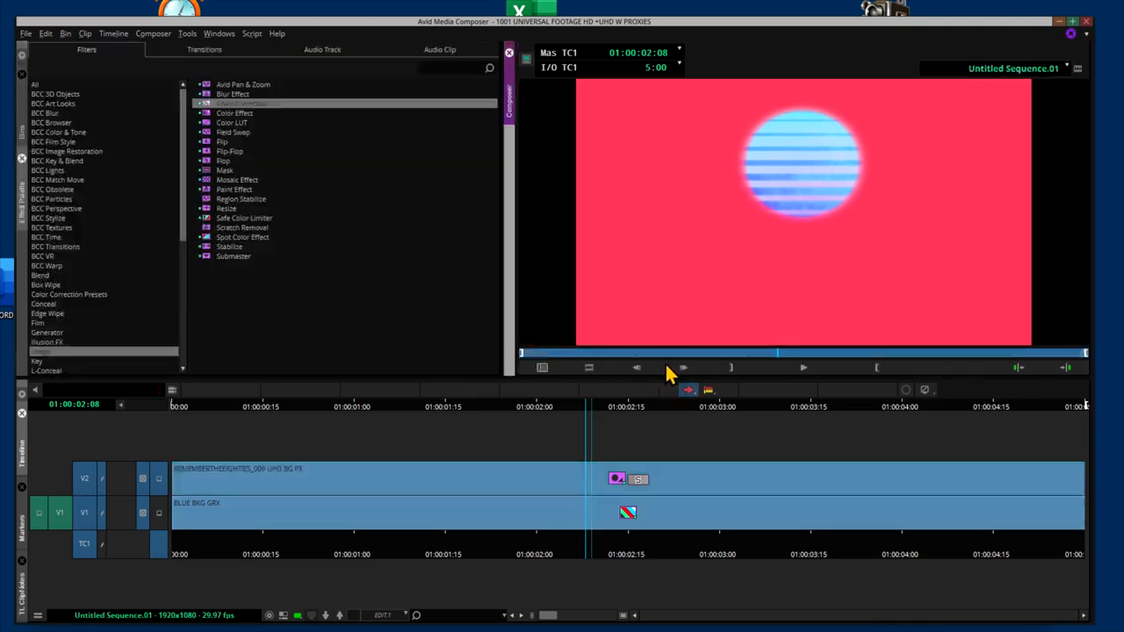
Export the red-background version as an MP4 named BIG GLOBE FILL FADE RED, basing the name on the LT BLUE file
{"action": "right_click", "coordinate": [695, 250]}
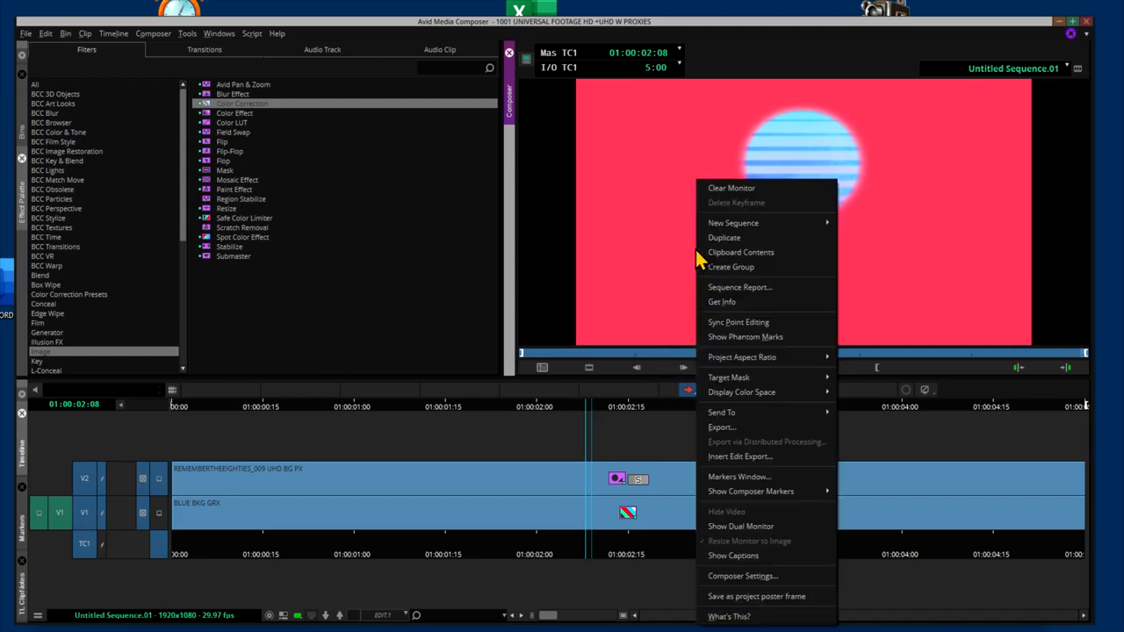
{"action": "left_click", "coordinate": [722, 427]}
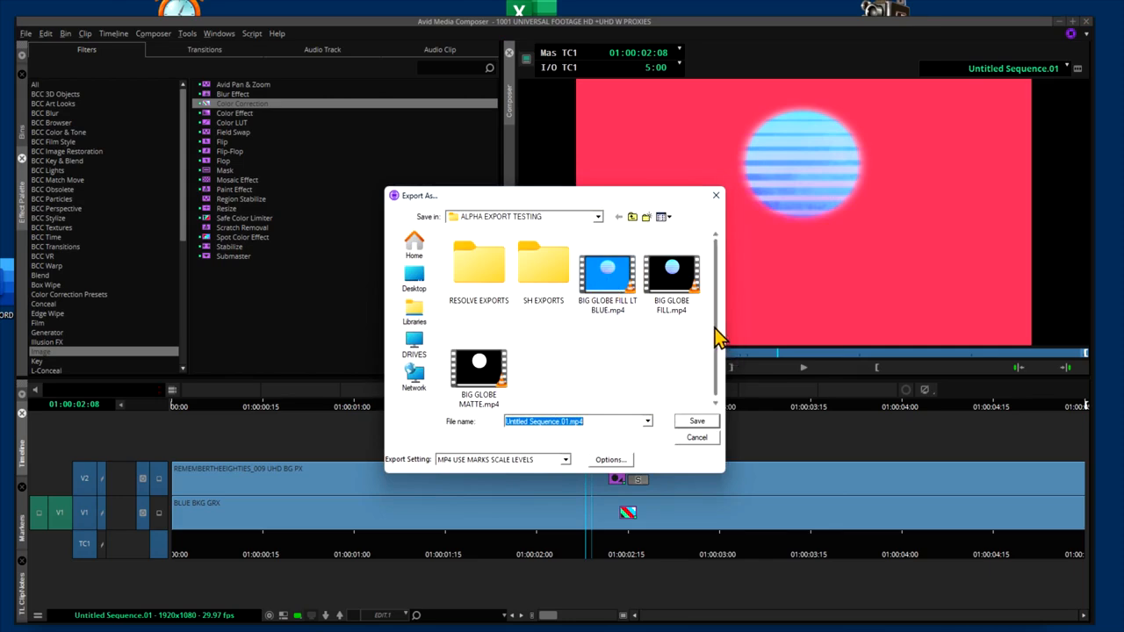
{"action": "left_click_drag", "start_coordinate": [715, 336], "coordinate": [715, 355]}
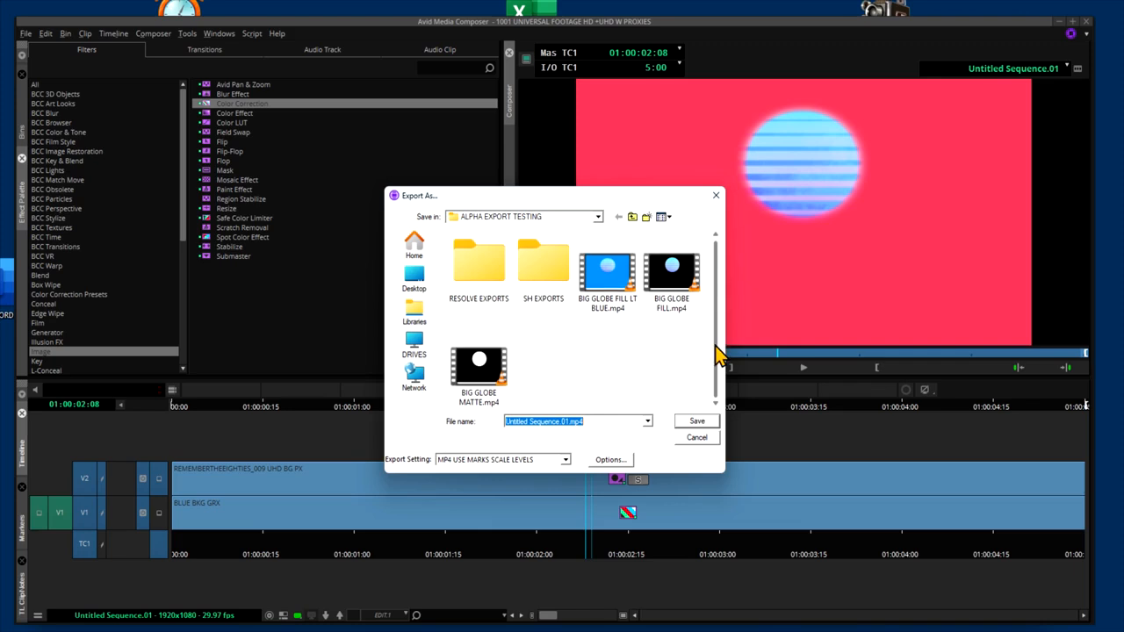
{"action": "left_click", "coordinate": [613, 279]}
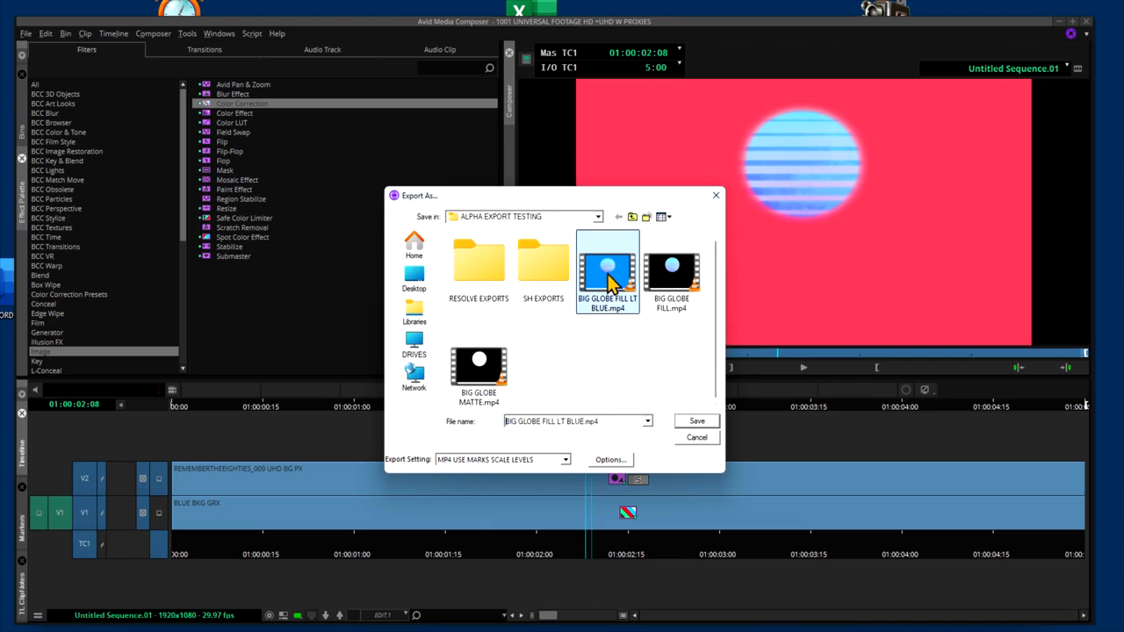
{"action": "left_click", "coordinate": [583, 421]}
{"action": "left_click", "coordinate": [583, 422]}
{"action": "key", "text": "BackSpace"}
{"action": "key", "text": "BackSpace"}
{"action": "key", "text": "BackSpace"}
{"action": "key", "text": "BackSpace"}
{"action": "key", "text": "BackSpace"}
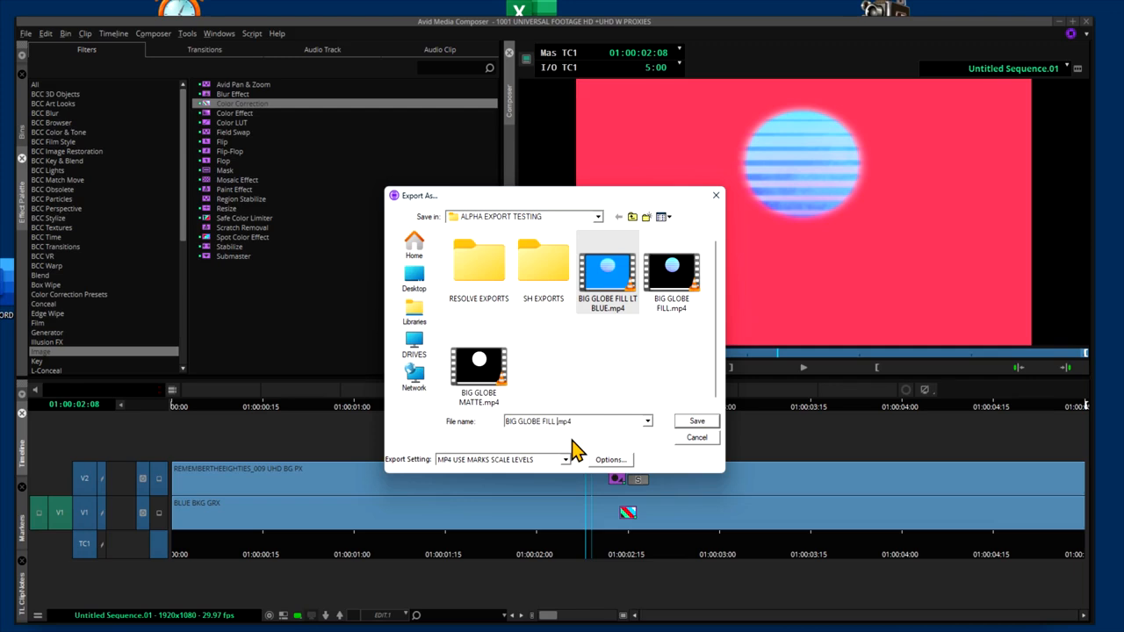
{"action": "type", "text": "FADE RED"}
{"action": "left_click", "coordinate": [698, 428]}
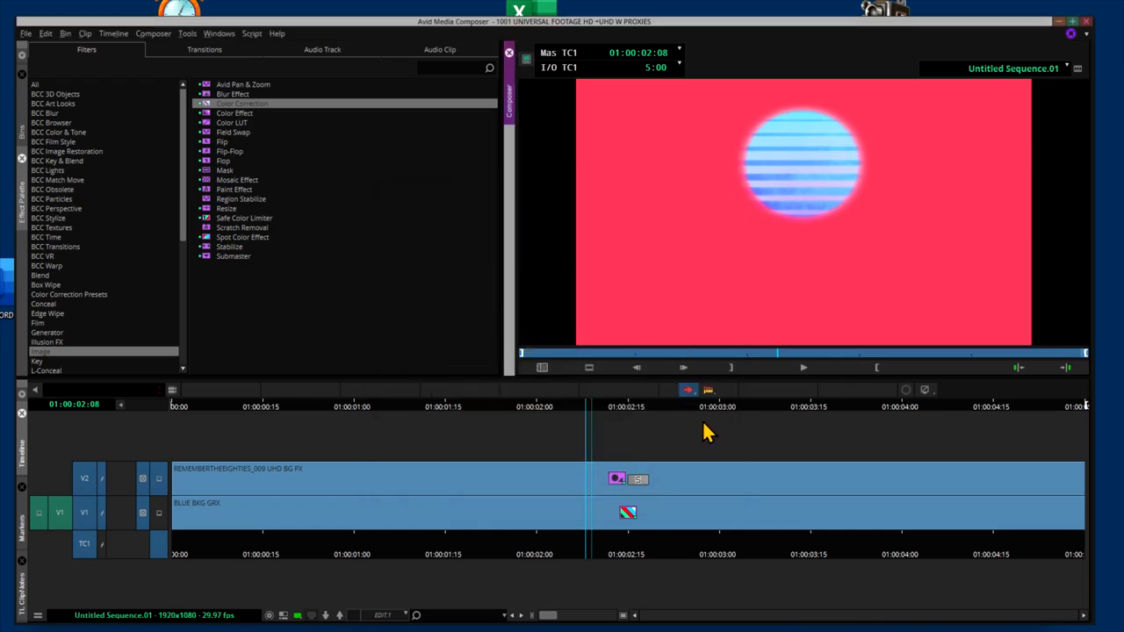
Set the master Hue of the V1 background's Color Correction to 153.75 for a green background, and leave effect editing
{"action": "left_click", "coordinate": [653, 511]}
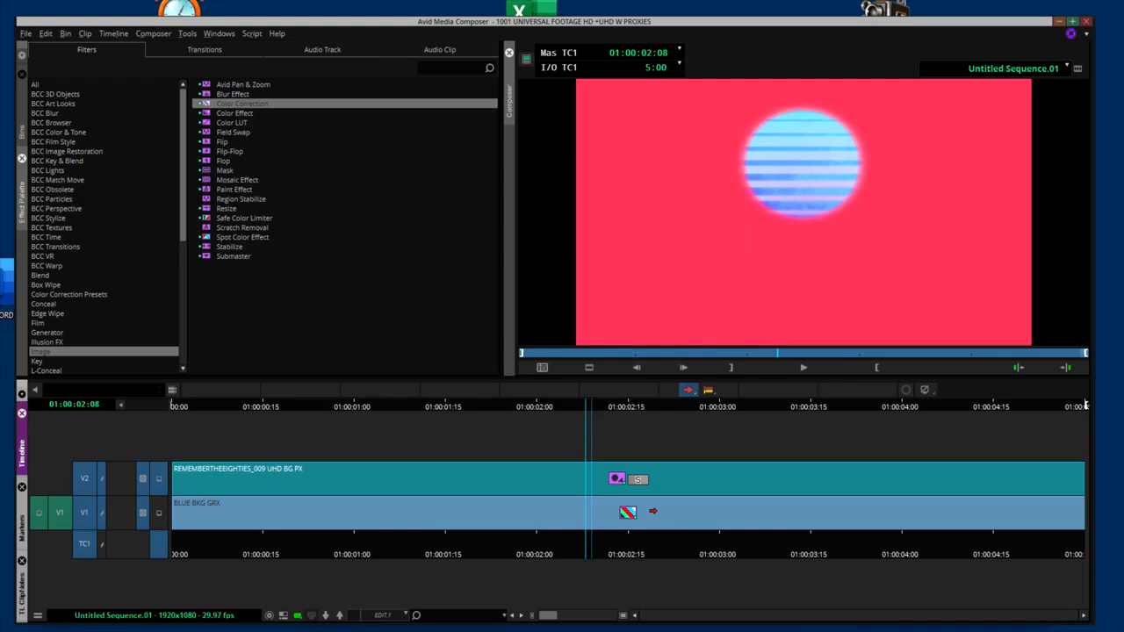
{"action": "key", "text": "shift+e"}
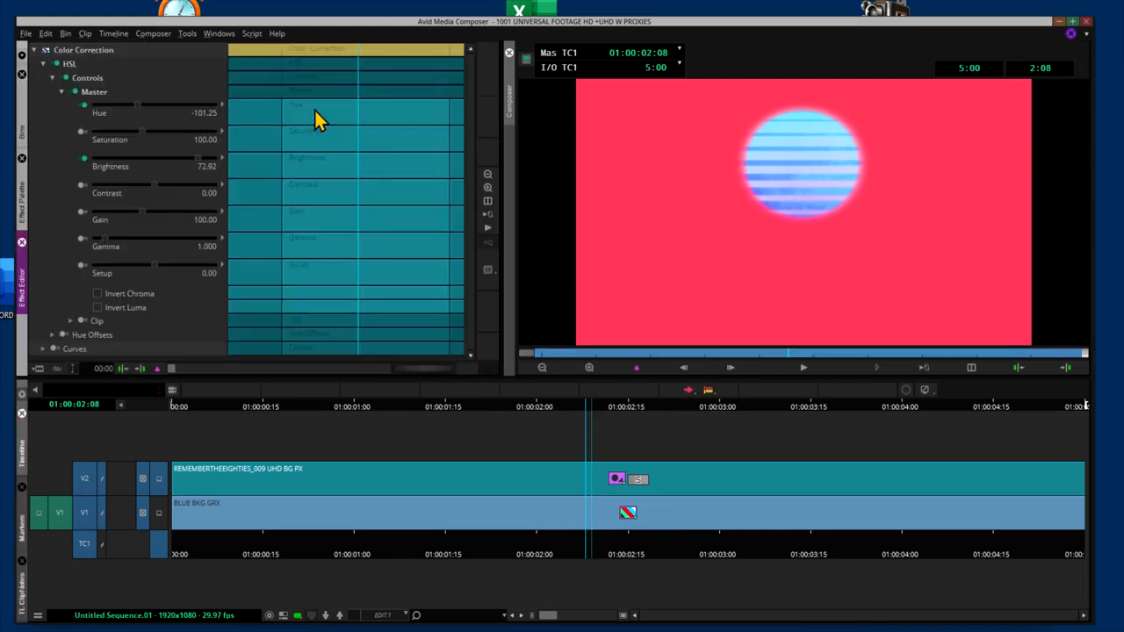
{"action": "left_click", "coordinate": [137, 106]}
{"action": "left_click_drag", "start_coordinate": [137, 106], "coordinate": [179, 105]}
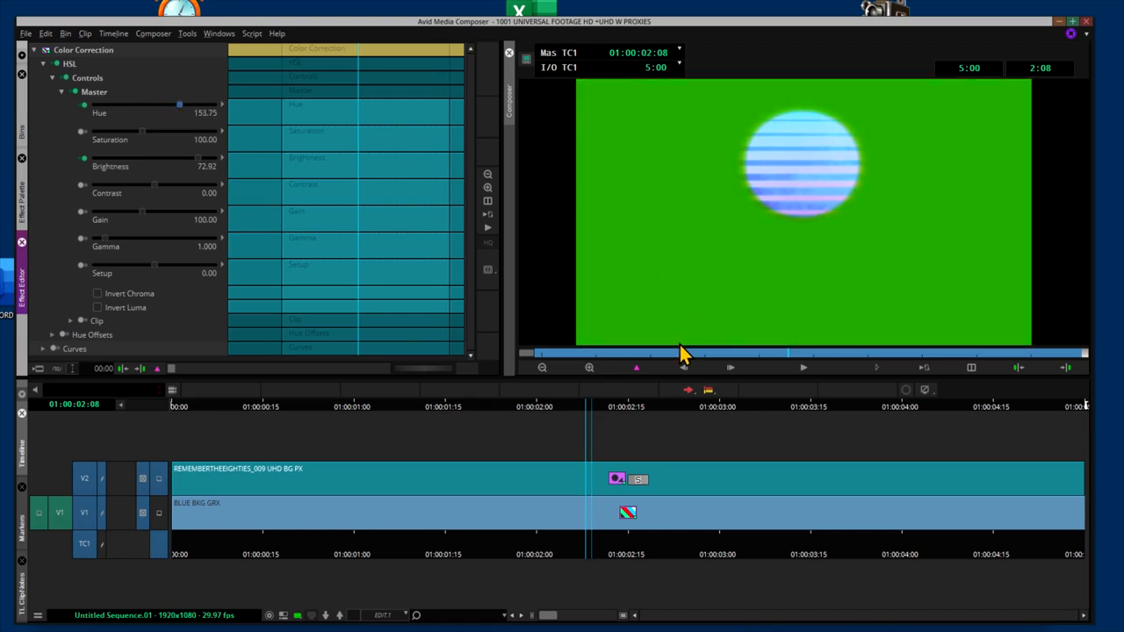
{"action": "key", "text": "Escape"}
Go to the sequence start and export it as an MP4, reusing the FADE RED file name with RED replaced by GREEN
{"action": "key", "text": "Home"}
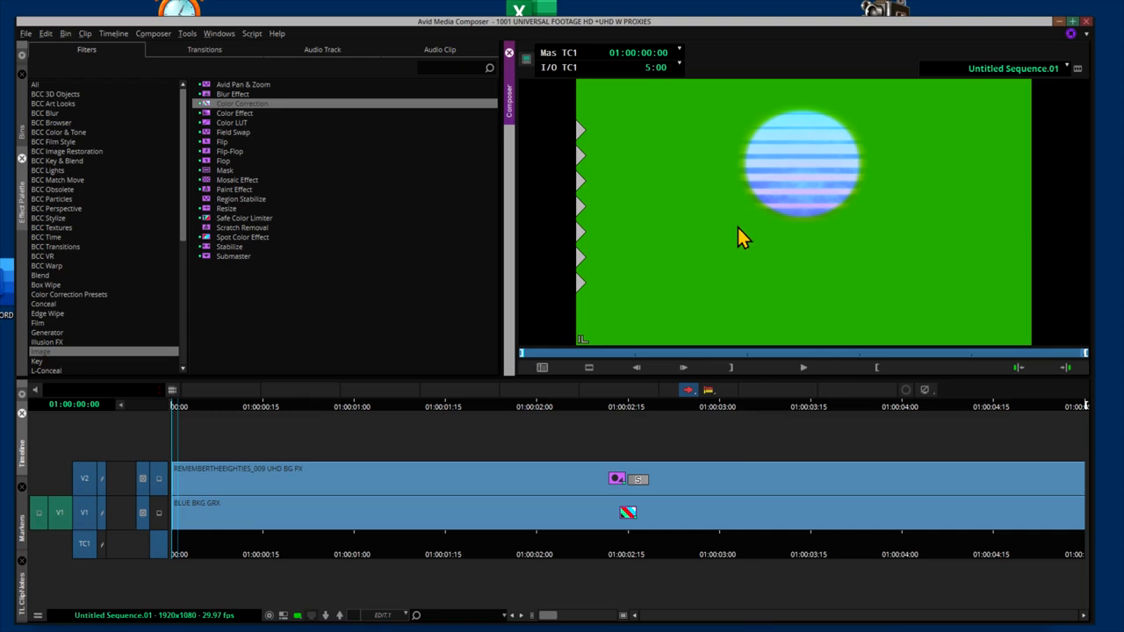
{"action": "right_click", "coordinate": [739, 225]}
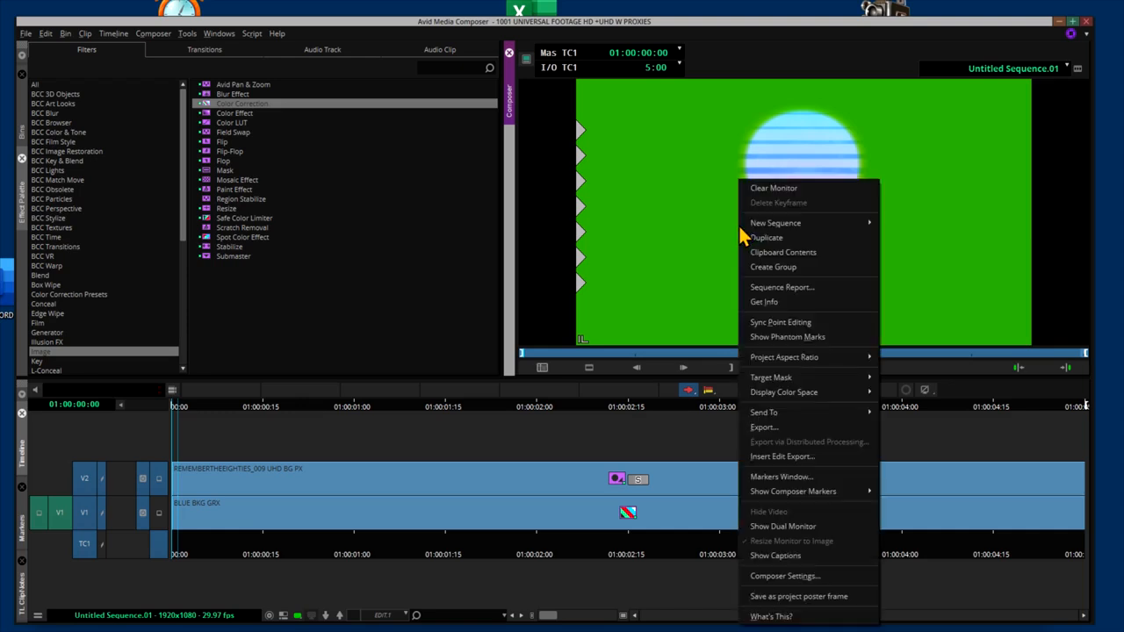
{"action": "left_click", "coordinate": [761, 429]}
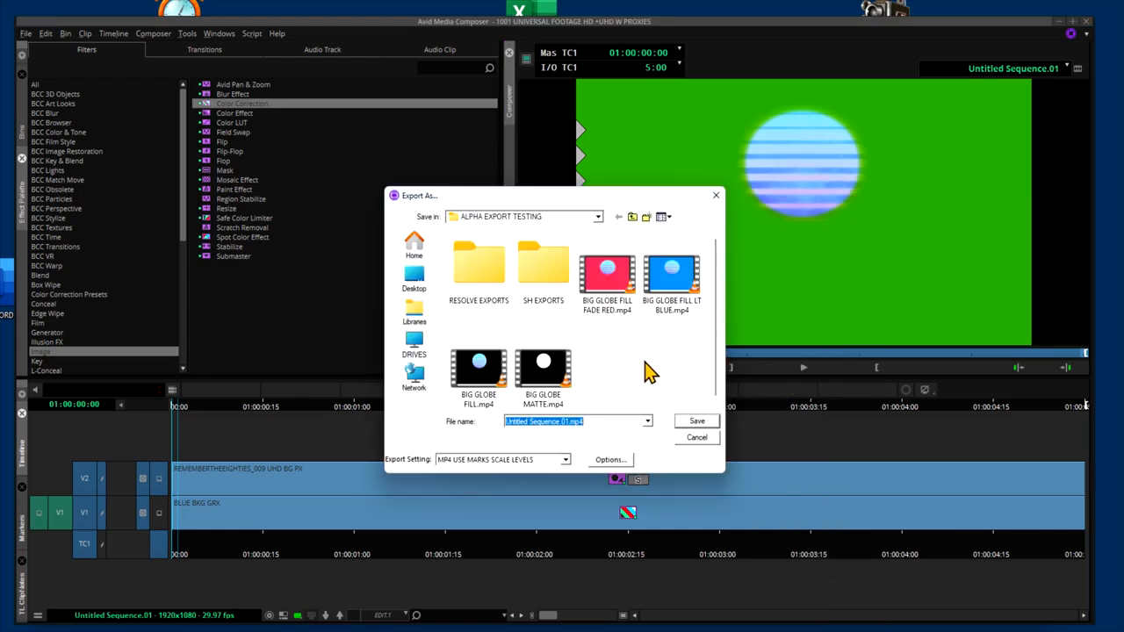
{"action": "left_click", "coordinate": [611, 281]}
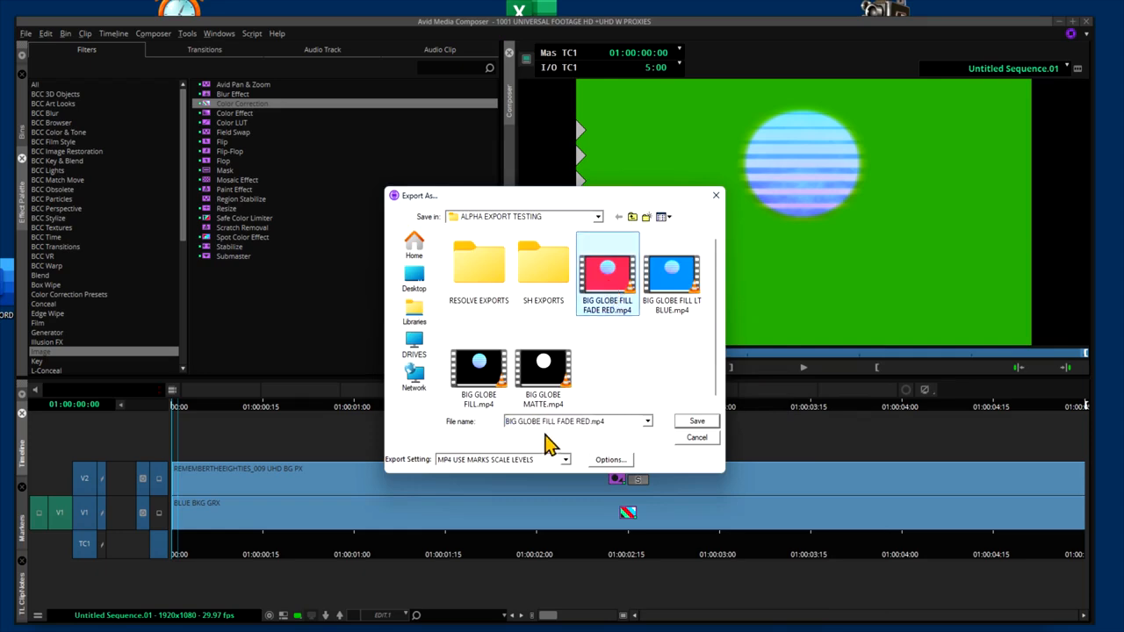
{"action": "left_click", "coordinate": [581, 421]}
{"action": "left_click", "coordinate": [589, 422]}
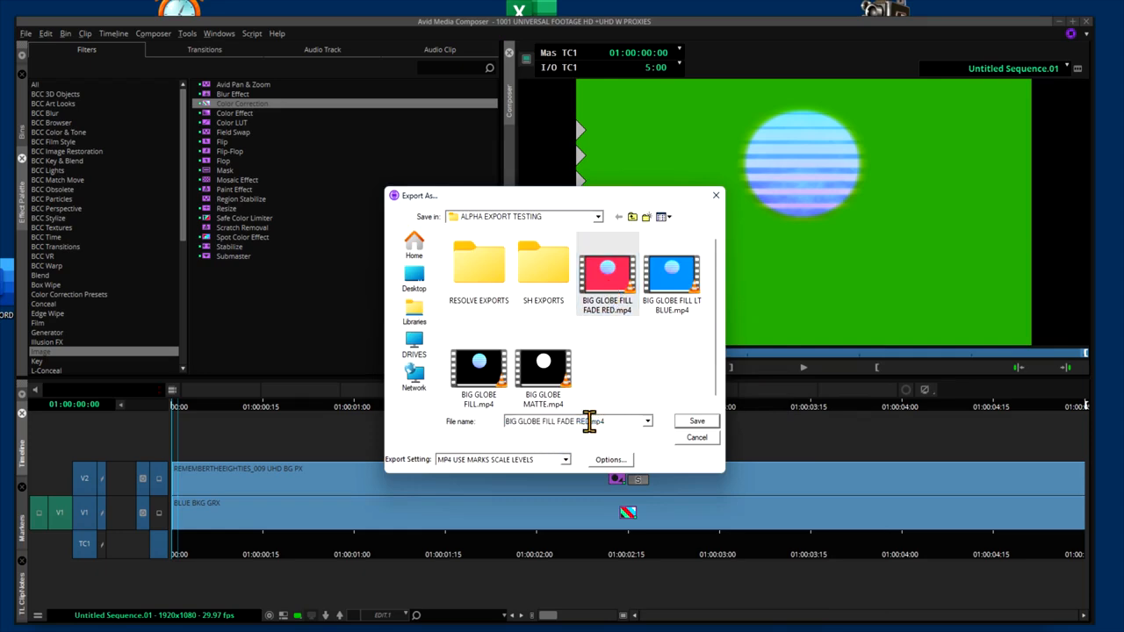
{"action": "left_click_drag", "start_coordinate": [589, 421], "coordinate": [573, 422]}
{"action": "type", "text": "GREEN"}
{"action": "left_click", "coordinate": [696, 422]}
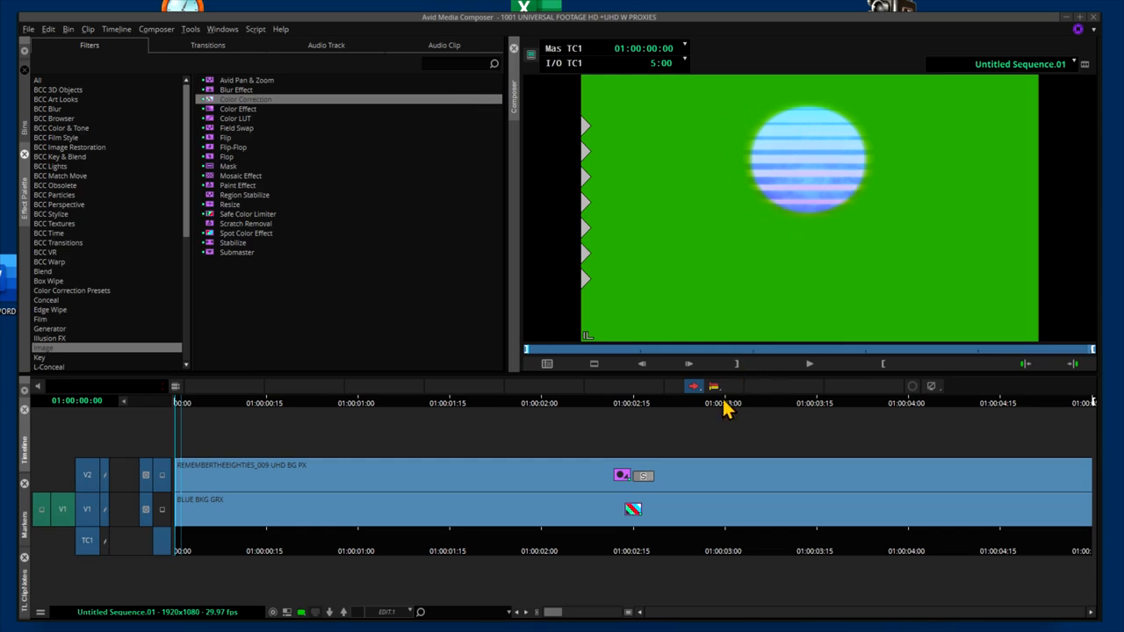
Turn off V1 monitoring, step into the V2 globe effect, and replace its fill clip with UHD Video Size White from STILL GRAPHICS
{"action": "left_click", "coordinate": [147, 511]}
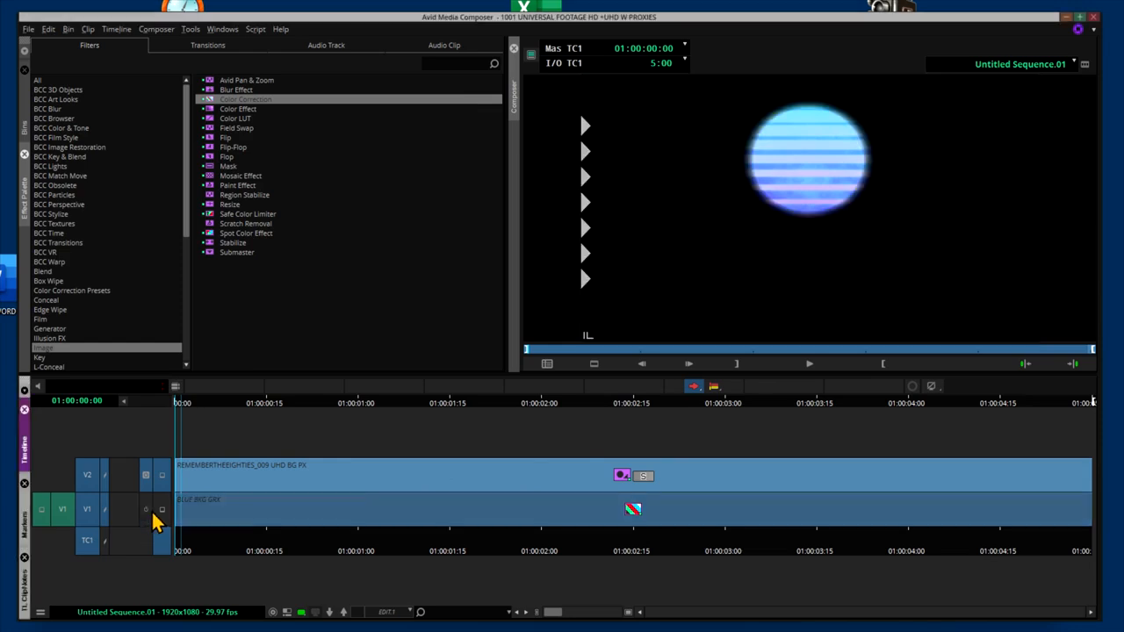
{"action": "left_click", "coordinate": [557, 477]}
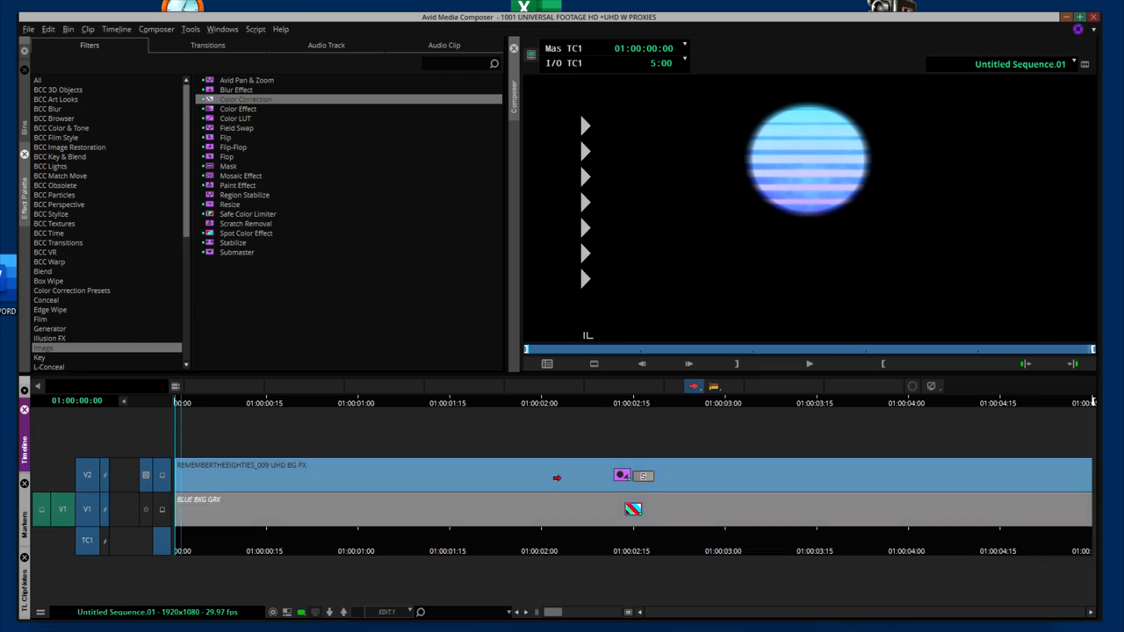
{"action": "left_click", "coordinate": [557, 478], "text": "ctrl"}
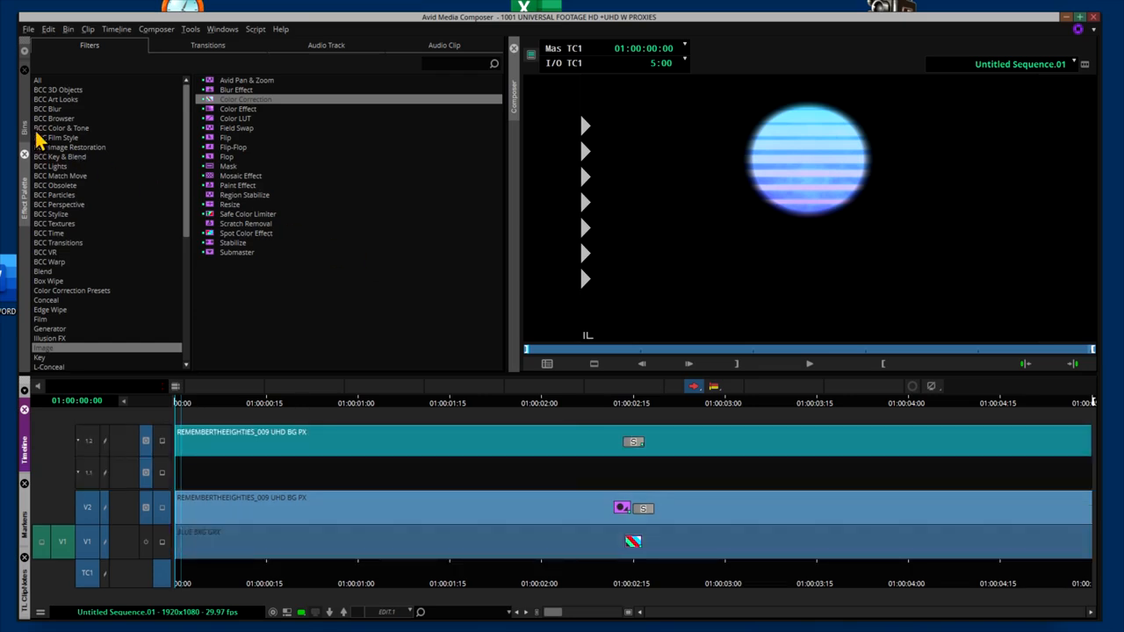
{"action": "left_click", "coordinate": [24, 127]}
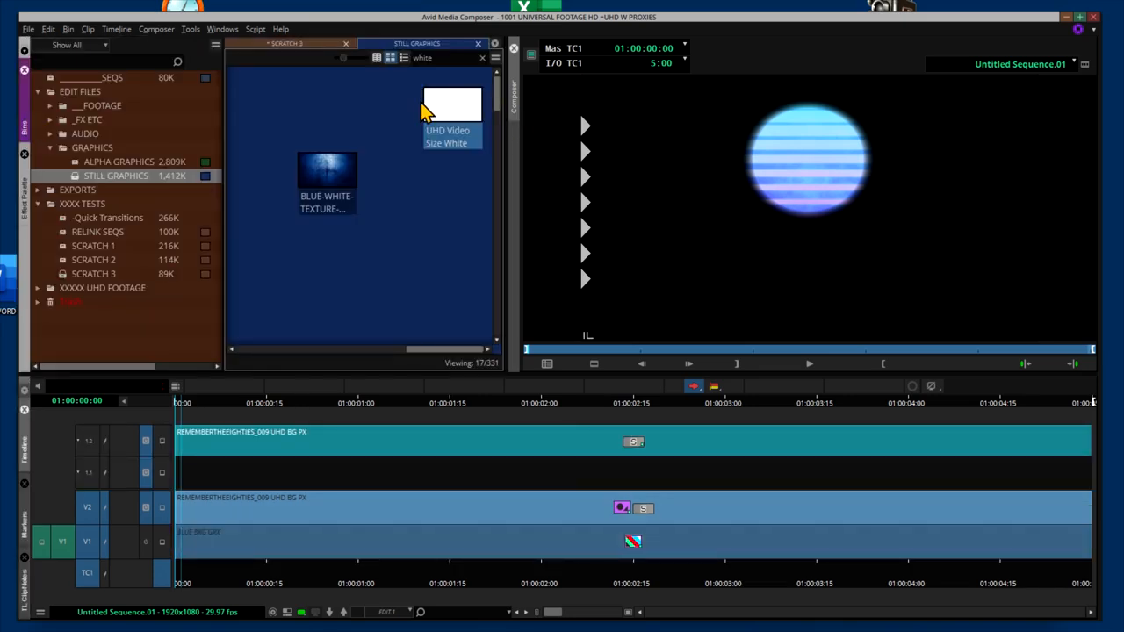
{"action": "left_click_drag", "start_coordinate": [448, 114], "coordinate": [426, 451]}
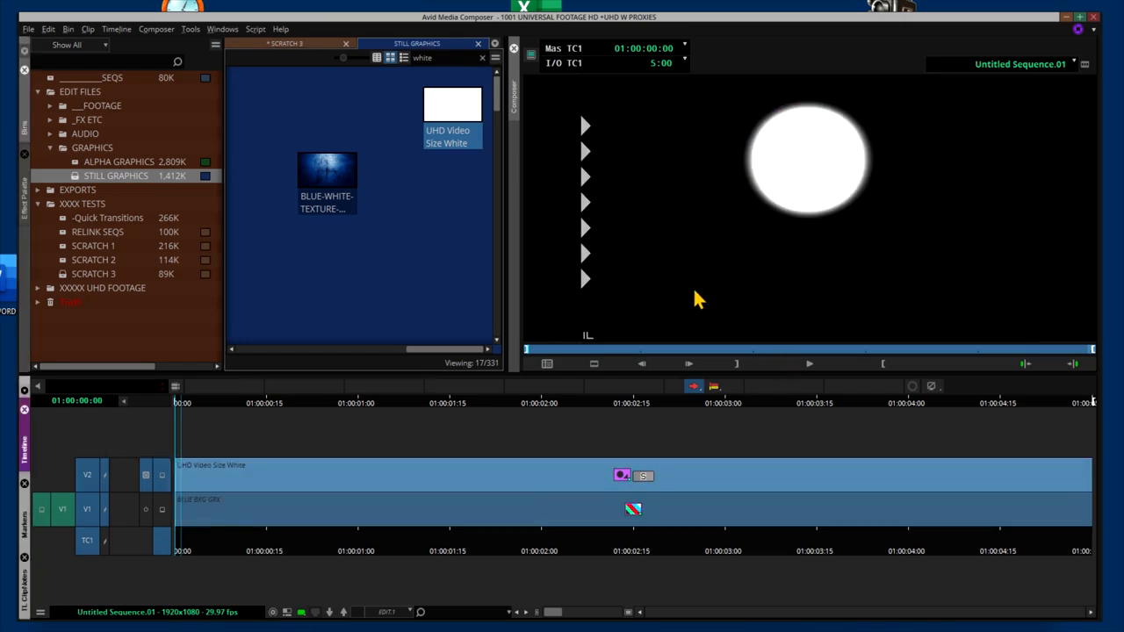
Export the feathered white matte as an MP4 named BIG GLOBE MATTE FADE, basing the name on the BIG GLOBE MATTE file
{"action": "right_click", "coordinate": [727, 220]}
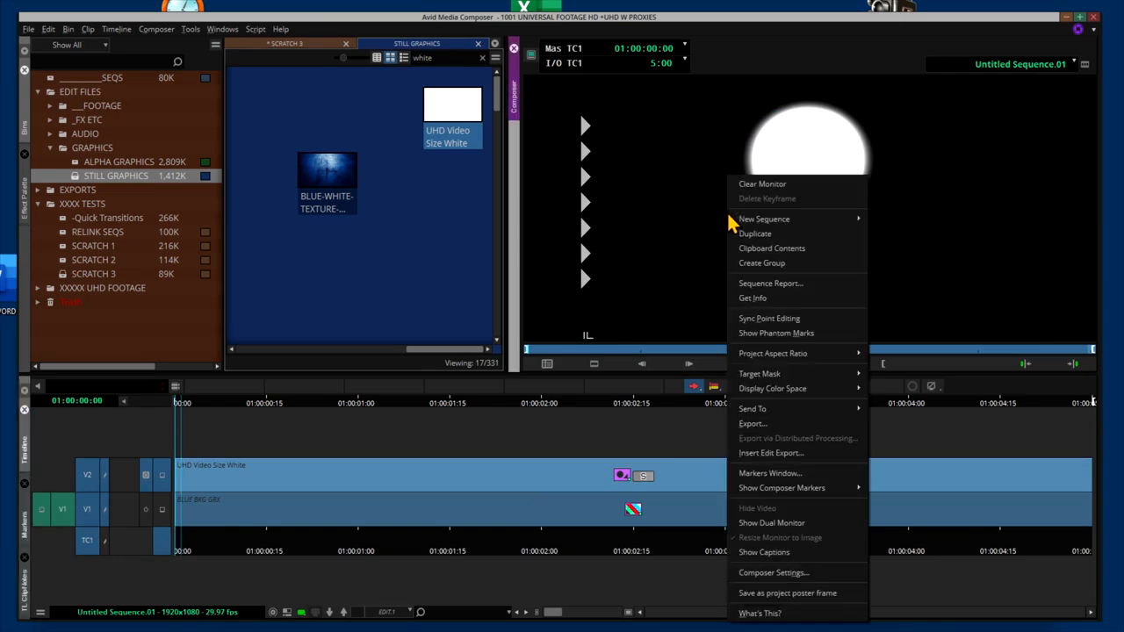
{"action": "left_click", "coordinate": [753, 425]}
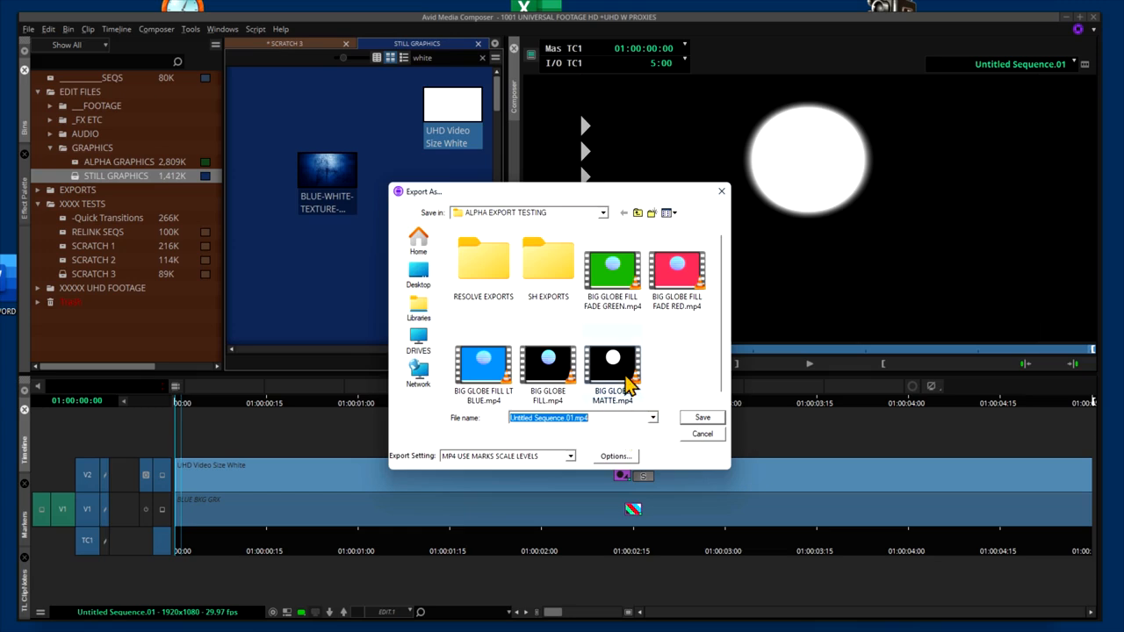
{"action": "left_click", "coordinate": [615, 362]}
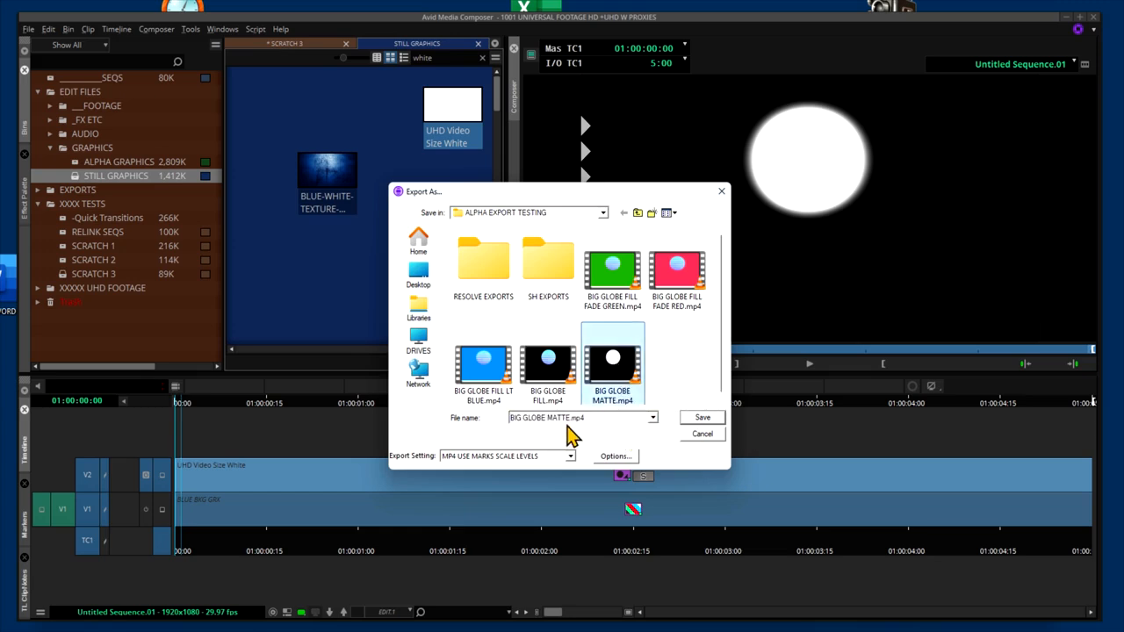
{"action": "left_click", "coordinate": [570, 418]}
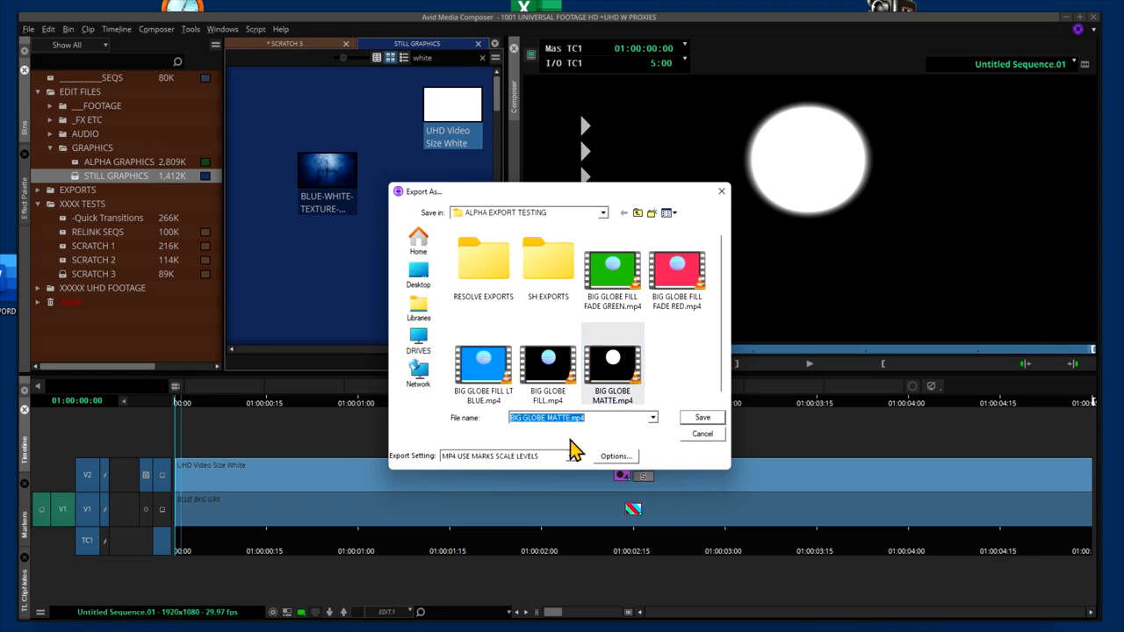
{"action": "left_click", "coordinate": [570, 418]}
{"action": "type", "text": "FADE"}
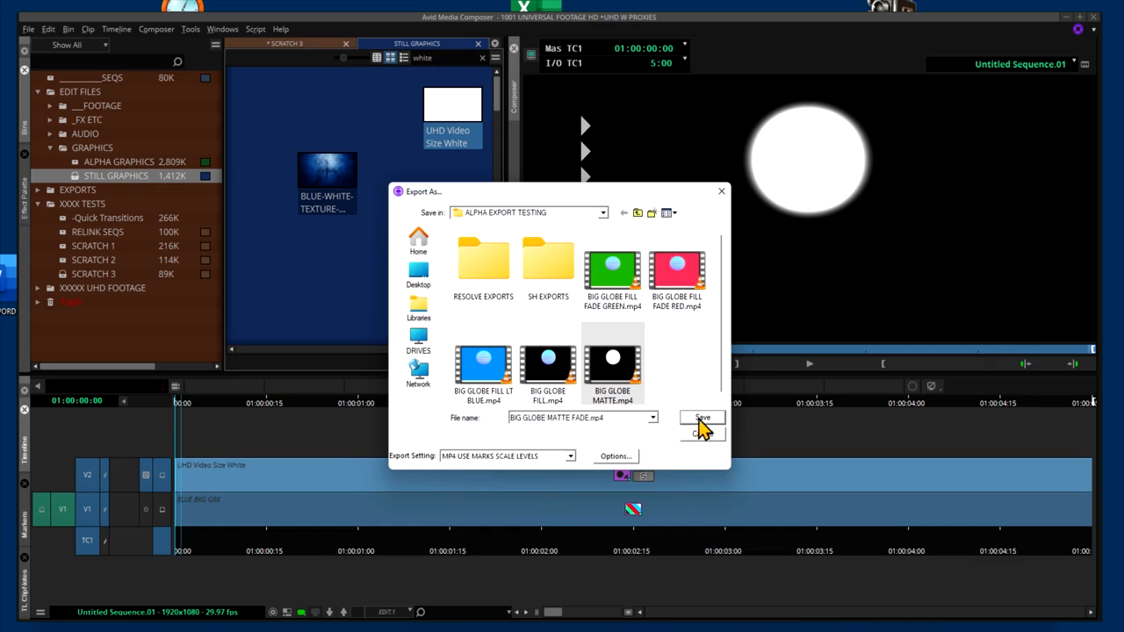
{"action": "left_click", "coordinate": [701, 419]}
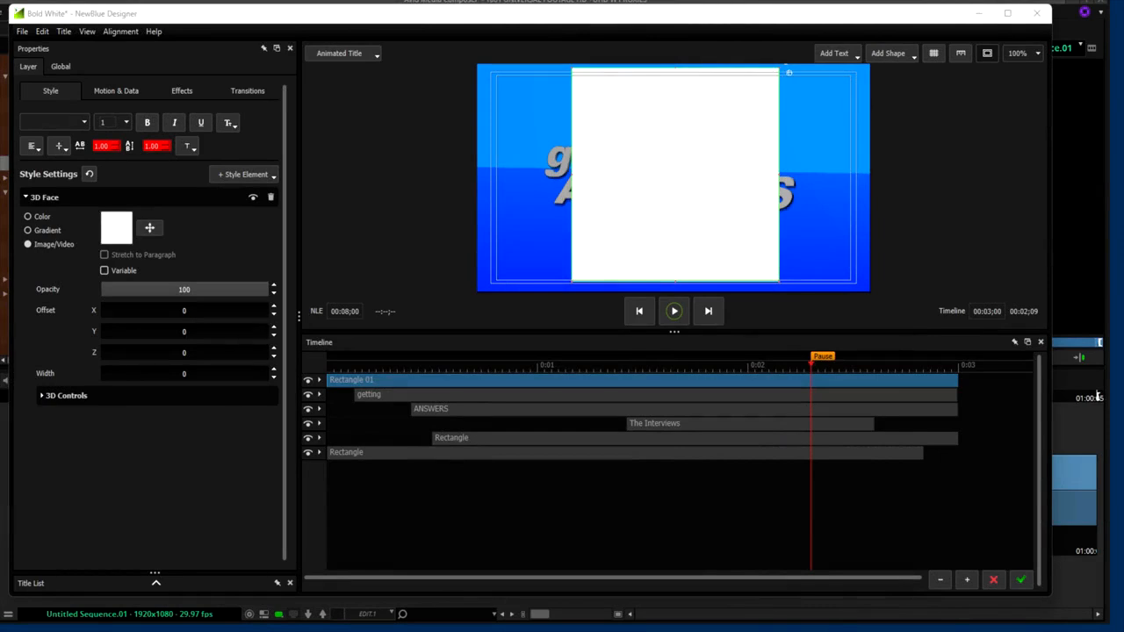
Switch to NewBlue Designer and fill the white Rectangle 01 with BIG GLOBE CLEAN ALPHA TEST.mov from the SH EXPORTS folder
{"action": "mouse_move", "coordinate": [670, 166]}
{"action": "left_mouse_down"}
{"action": "mouse_move", "coordinate": [627, 171]}
{"action": "mouse_move", "coordinate": [675, 170]}
{"action": "mouse_move", "coordinate": [667, 161]}
{"action": "left_mouse_up"}
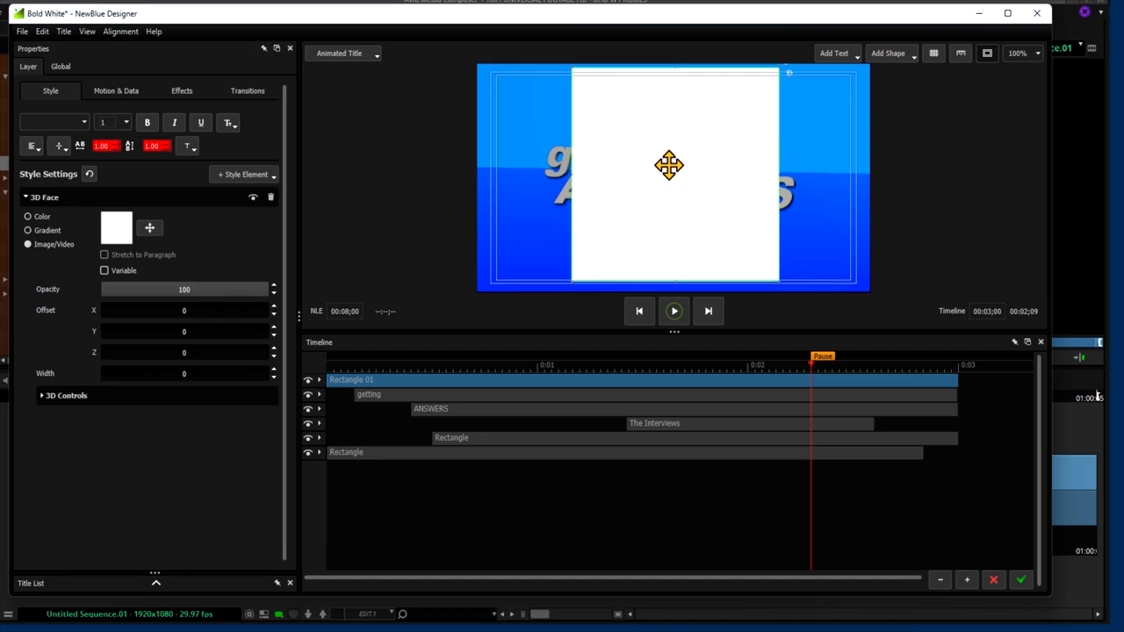
{"action": "left_click", "coordinate": [124, 235]}
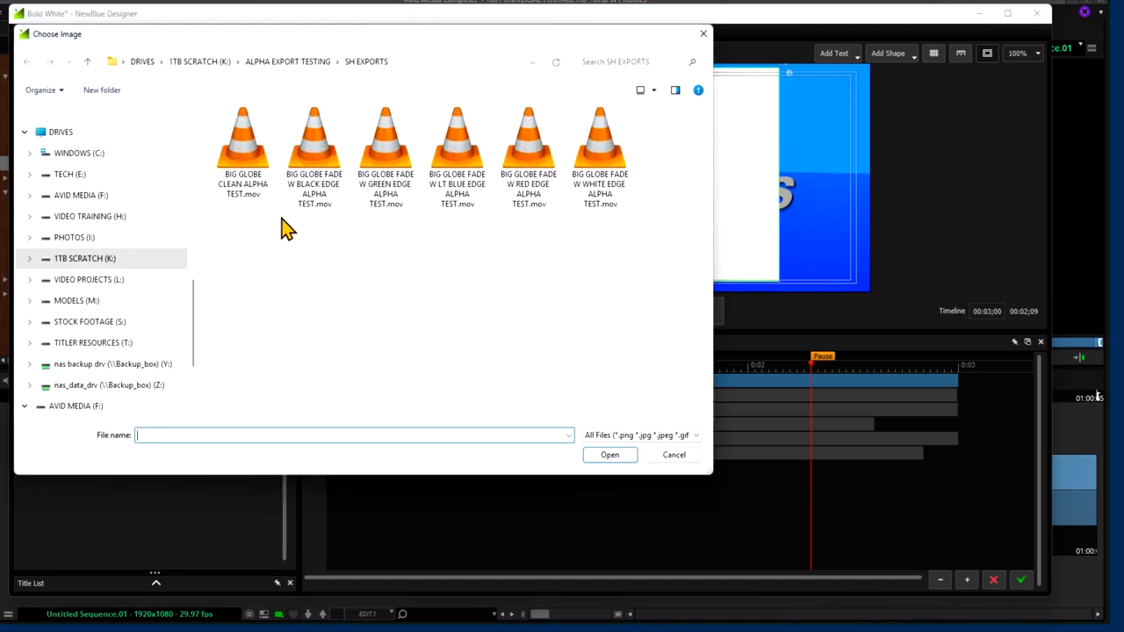
{"action": "double_click", "coordinate": [243, 151]}
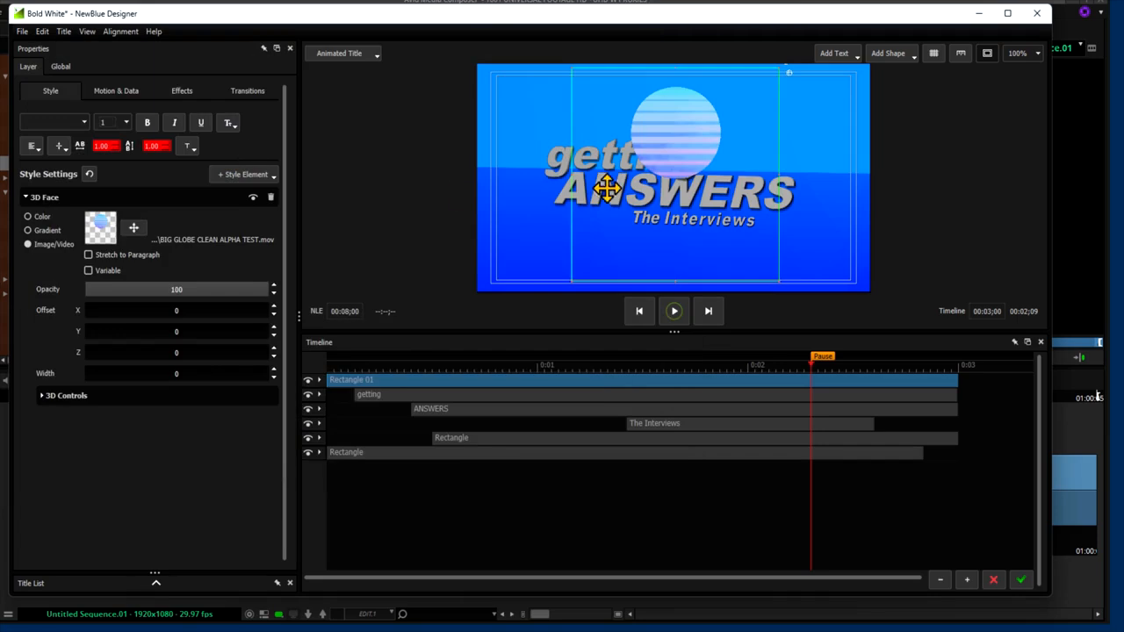
Enlarge the globe rectangle in two passes and reposition it so the whole globe sits over the middle of the title
{"action": "left_click_drag", "start_coordinate": [687, 126], "coordinate": [616, 195]}
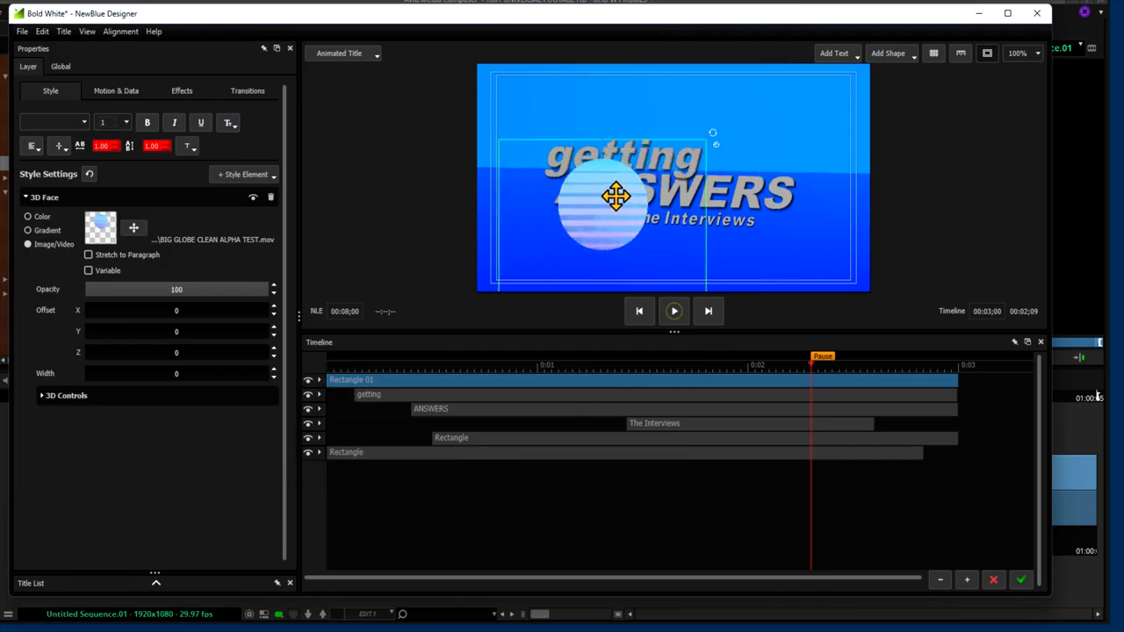
{"action": "left_click_drag", "start_coordinate": [711, 139], "coordinate": [869, 75]}
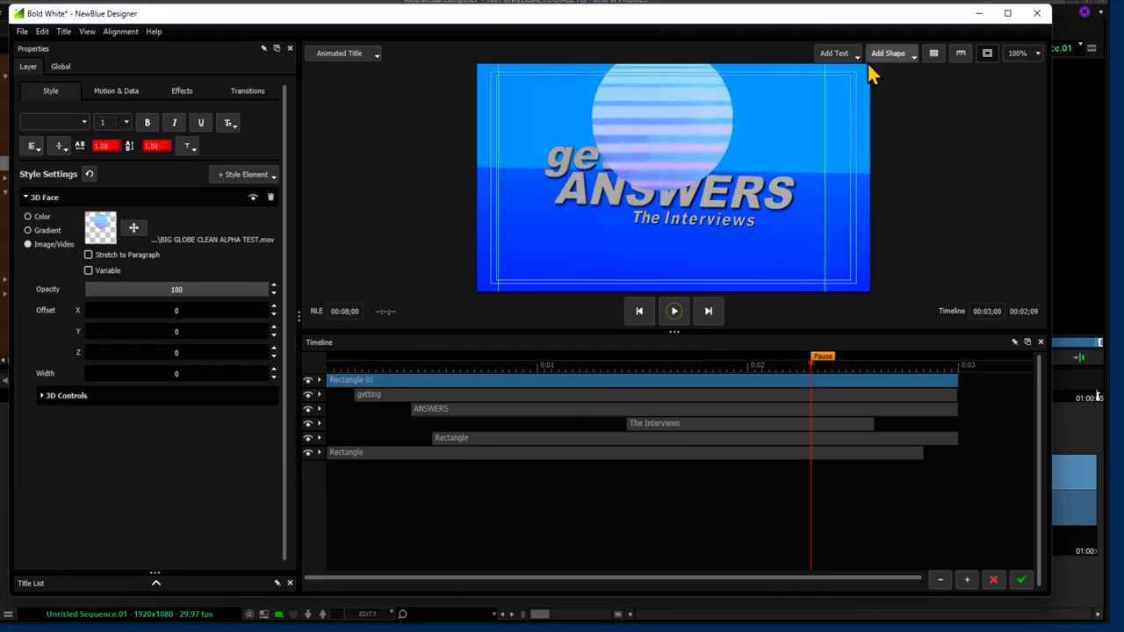
{"action": "left_click_drag", "start_coordinate": [673, 129], "coordinate": [641, 191]}
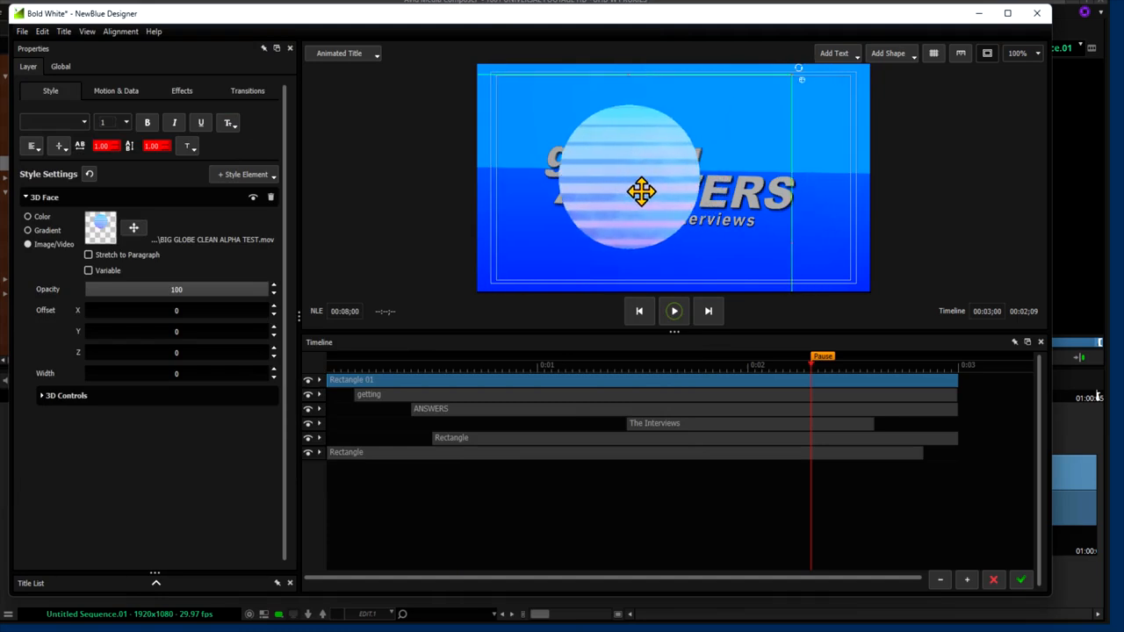
{"action": "left_click_drag", "start_coordinate": [793, 75], "coordinate": [891, 43]}
{"action": "left_click_drag", "start_coordinate": [688, 141], "coordinate": [690, 180]}
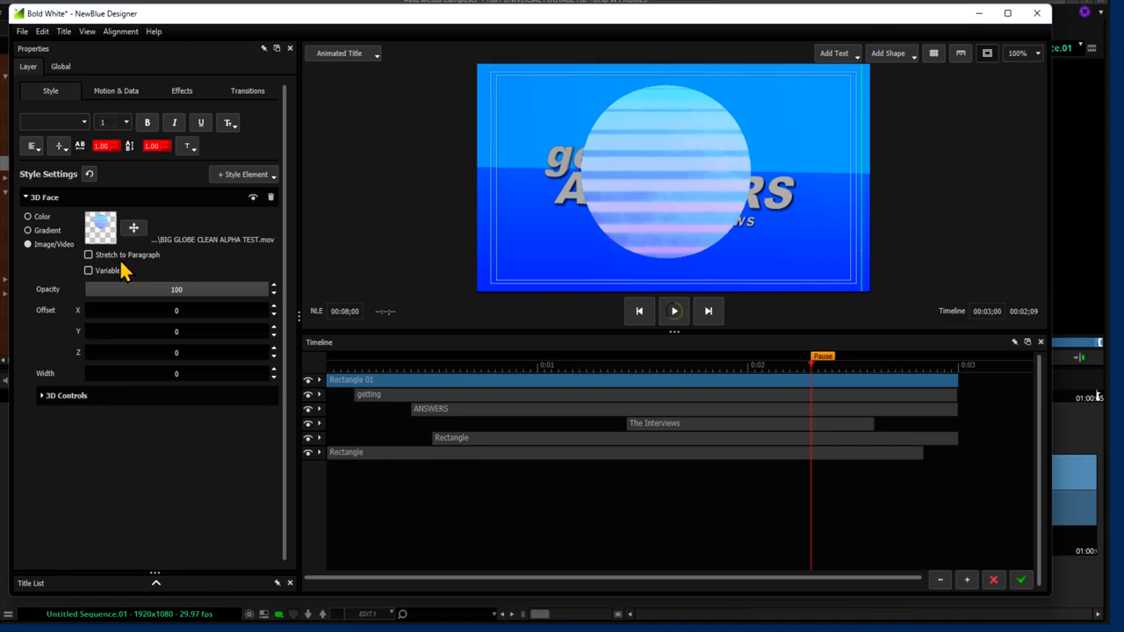
Fill Rectangle 01 in turn with the BIG GLOBE FADE W BLACK EDGE, GREEN EDGE and LT BLUE EDGE alpha clips to compare their edges
{"action": "left_click", "coordinate": [101, 228]}
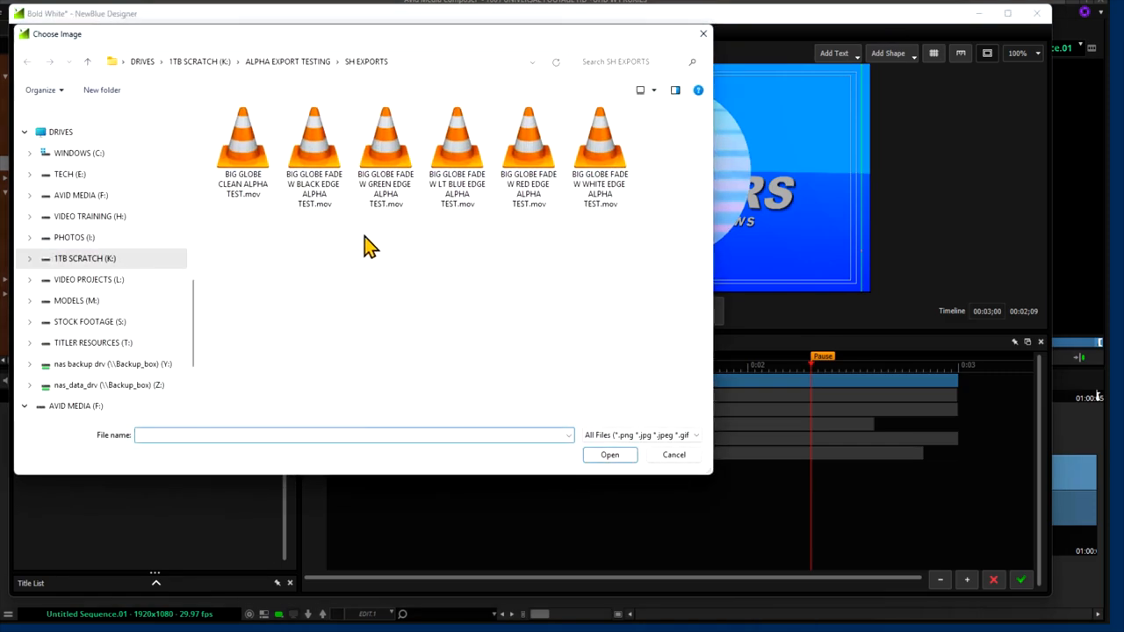
{"action": "double_click", "coordinate": [315, 149]}
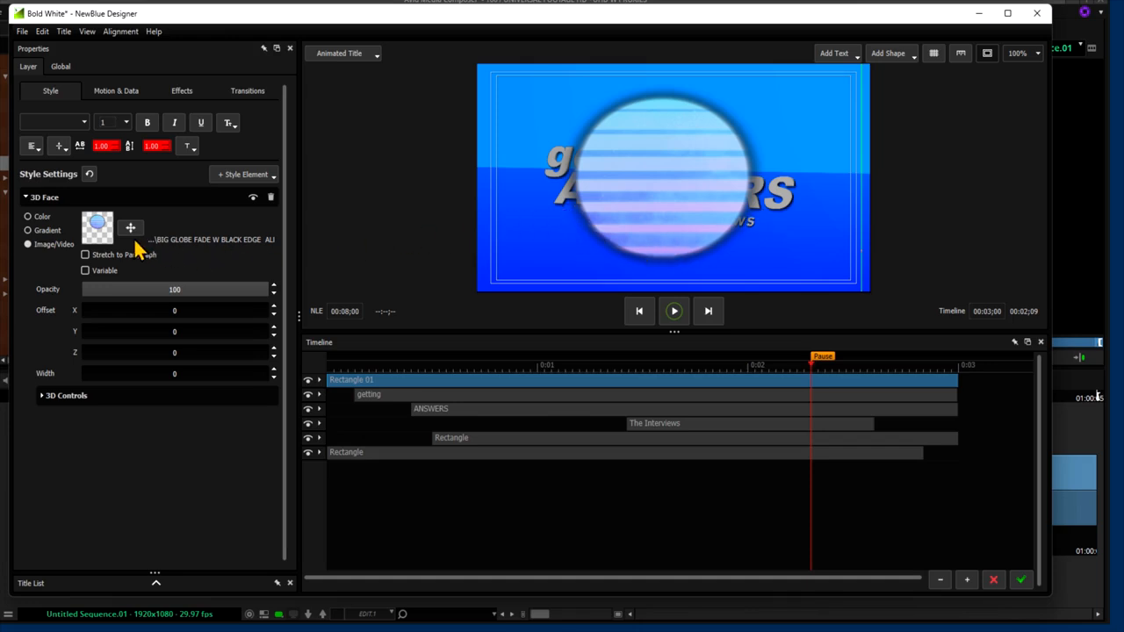
{"action": "left_click", "coordinate": [103, 224]}
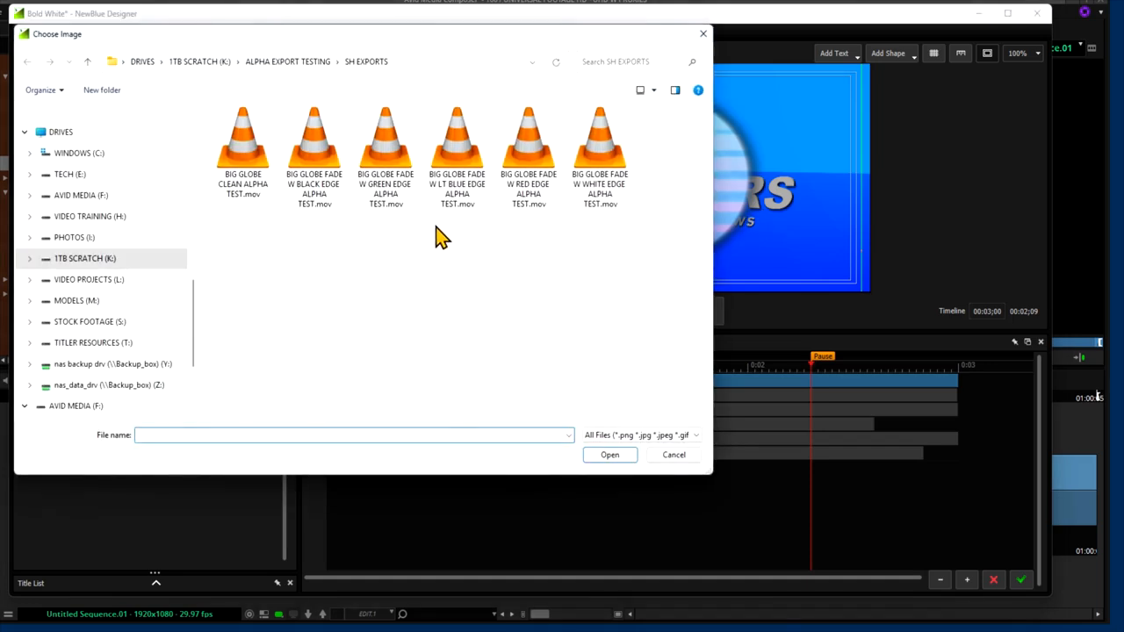
{"action": "double_click", "coordinate": [392, 155]}
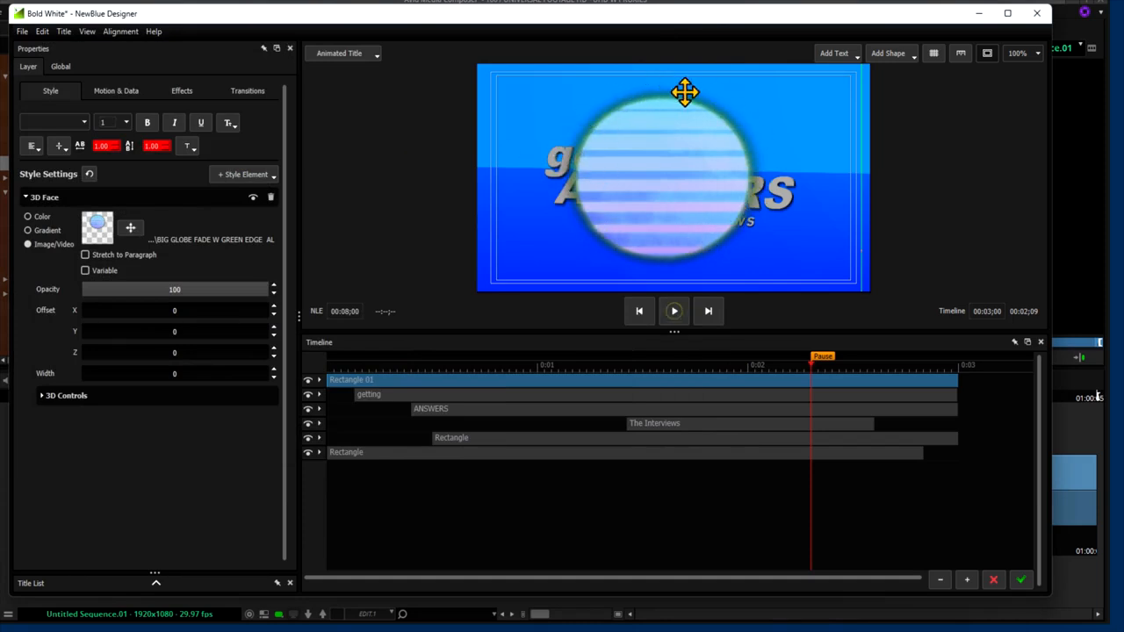
{"action": "left_click", "coordinate": [99, 229]}
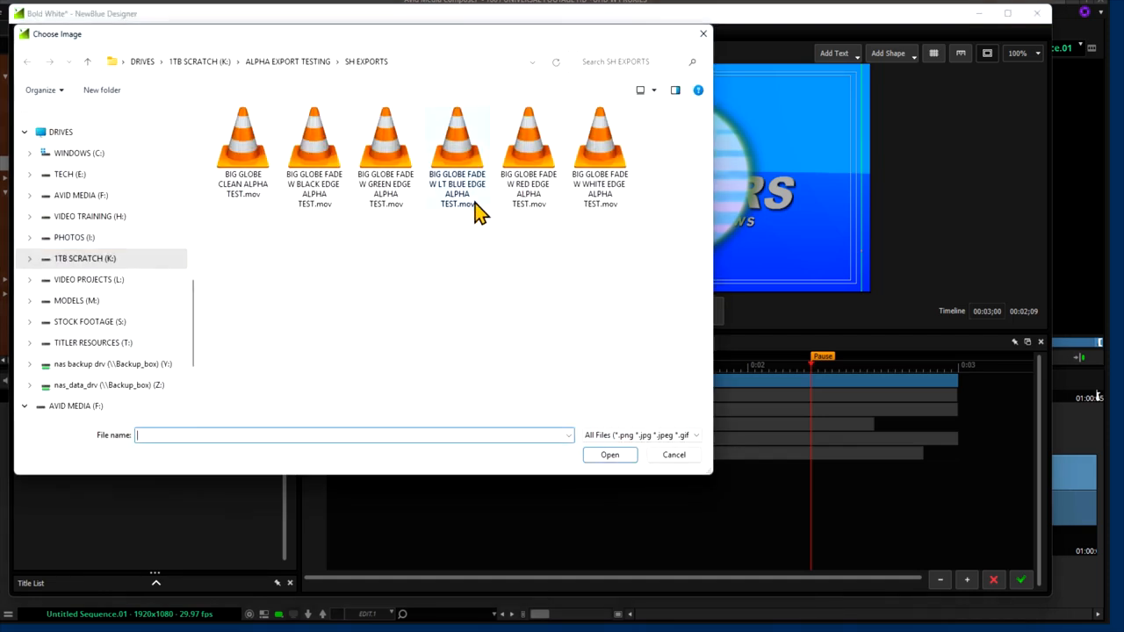
{"action": "double_click", "coordinate": [468, 161]}
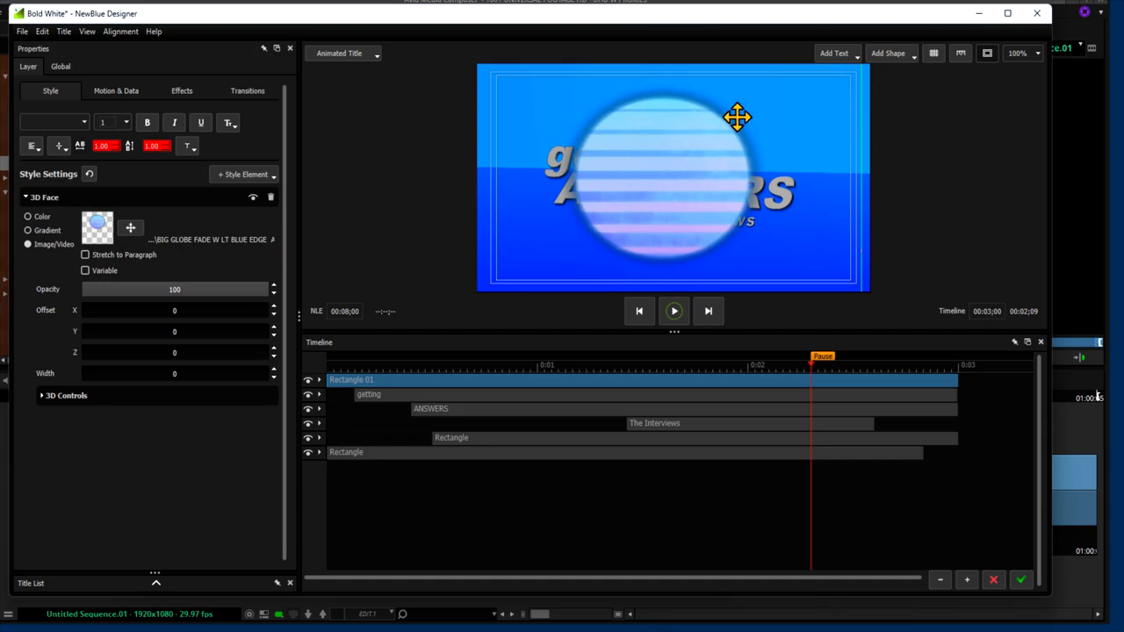
Compare the edges of the BIG GLOBE FADE W RED EDGE and W WHITE EDGE alpha clips by filling Rectangle 01 with each in turn
{"action": "left_click", "coordinate": [101, 231]}
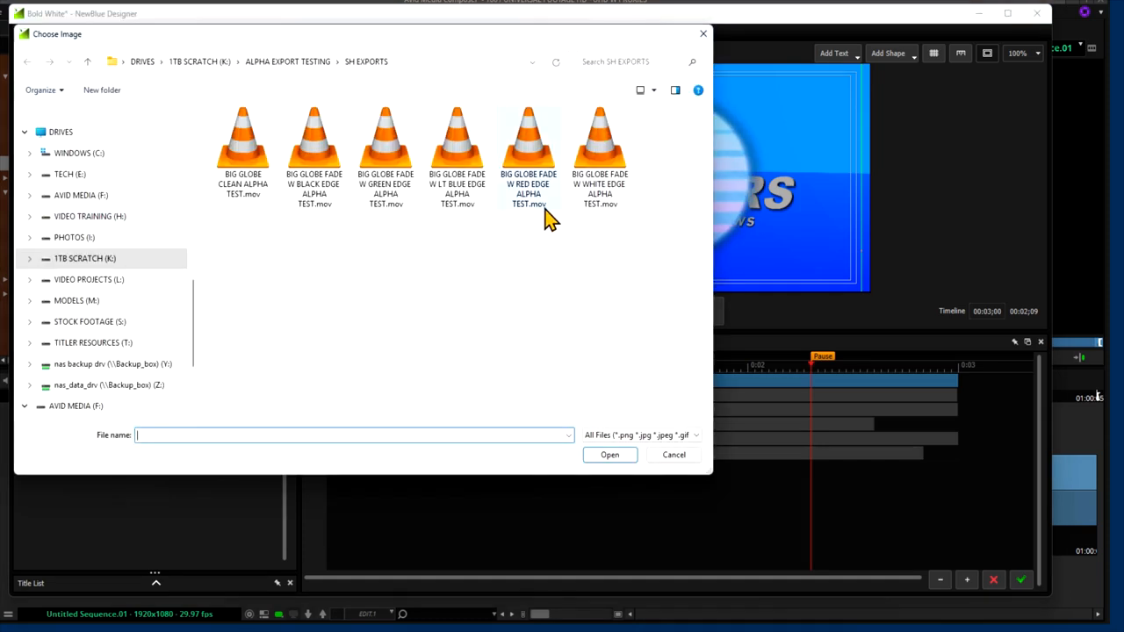
{"action": "double_click", "coordinate": [533, 151]}
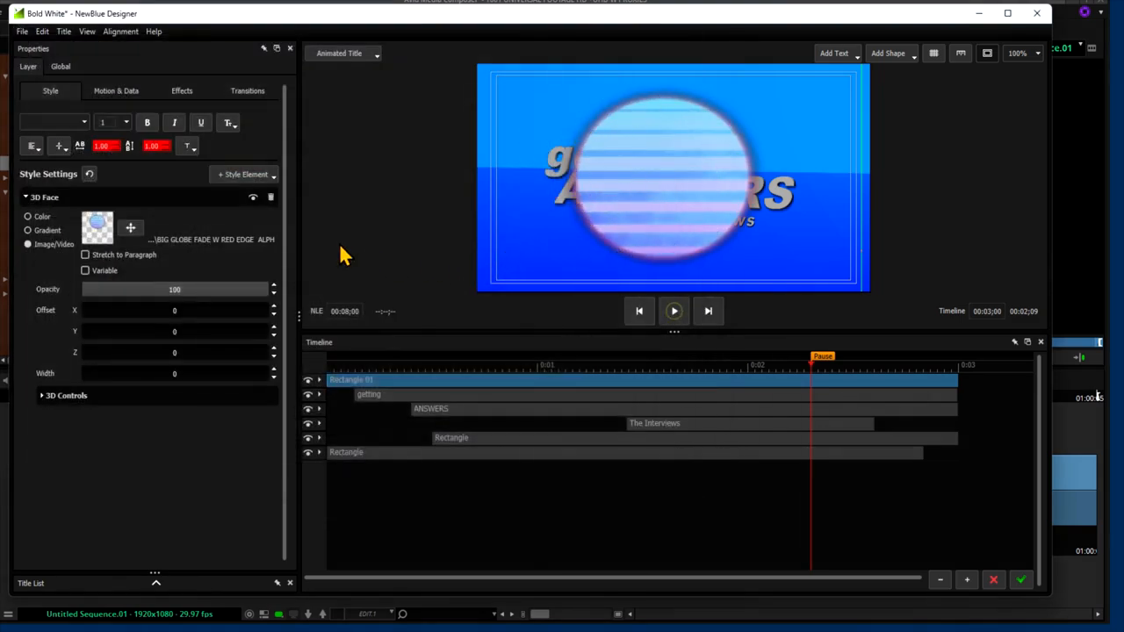
{"action": "left_click", "coordinate": [104, 230]}
{"action": "double_click", "coordinate": [603, 148]}
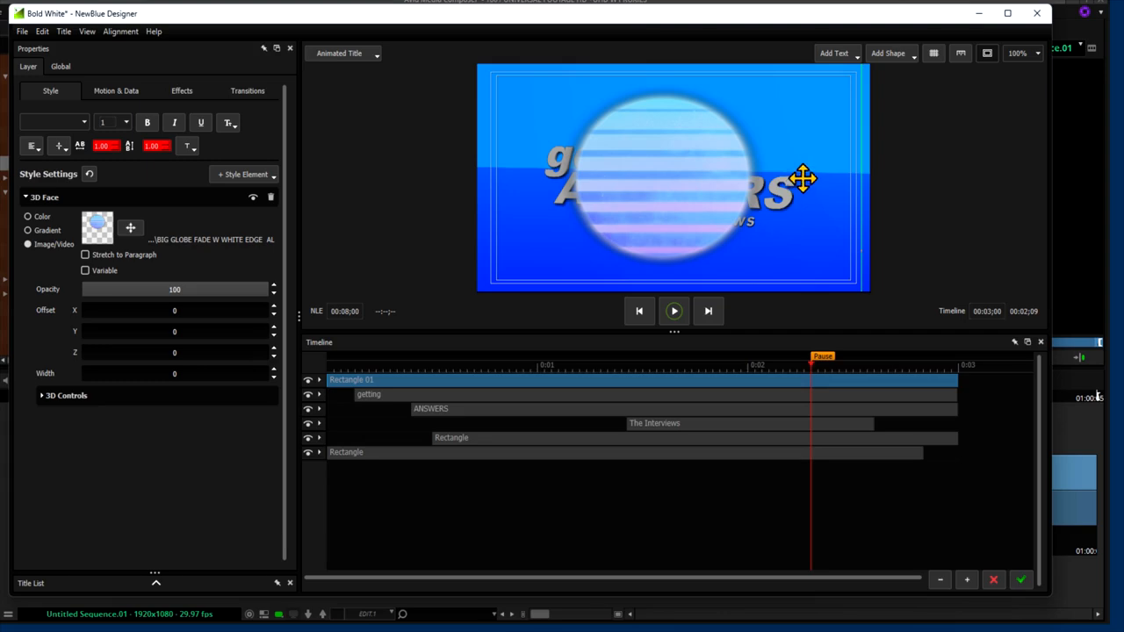
Recheck BIG GLOBE CLEAN ALPHA TEST.mov as the rectangle's fill, and replace it with BIG GLOBE FADE W LT BLUE EDGE ALPHA TEST.mov
{"action": "left_click", "coordinate": [92, 221]}
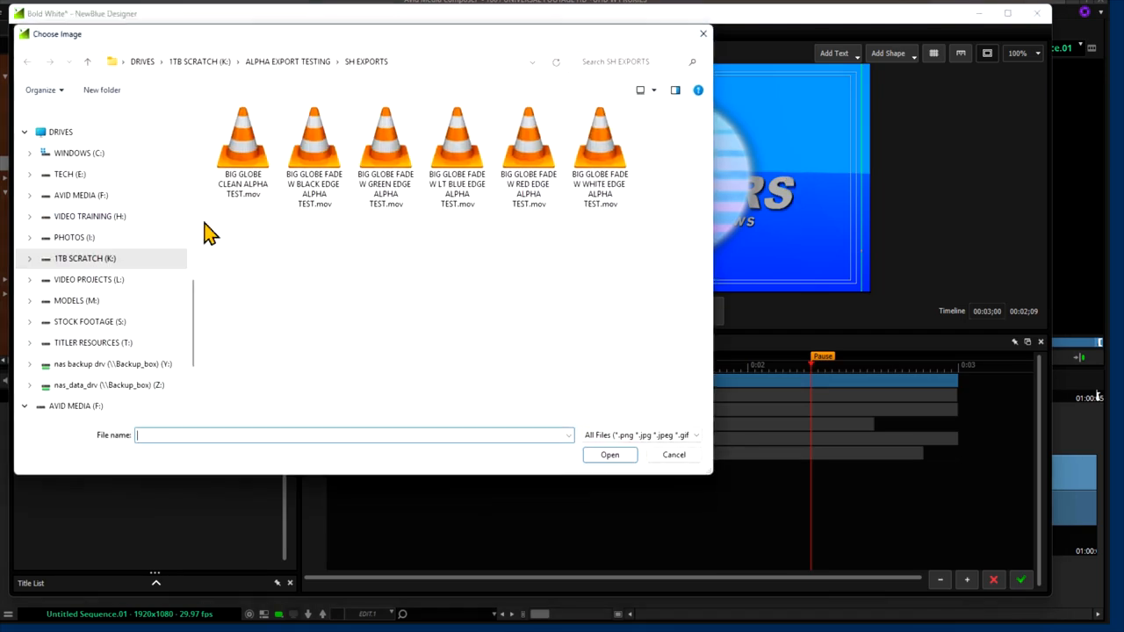
{"action": "double_click", "coordinate": [246, 145]}
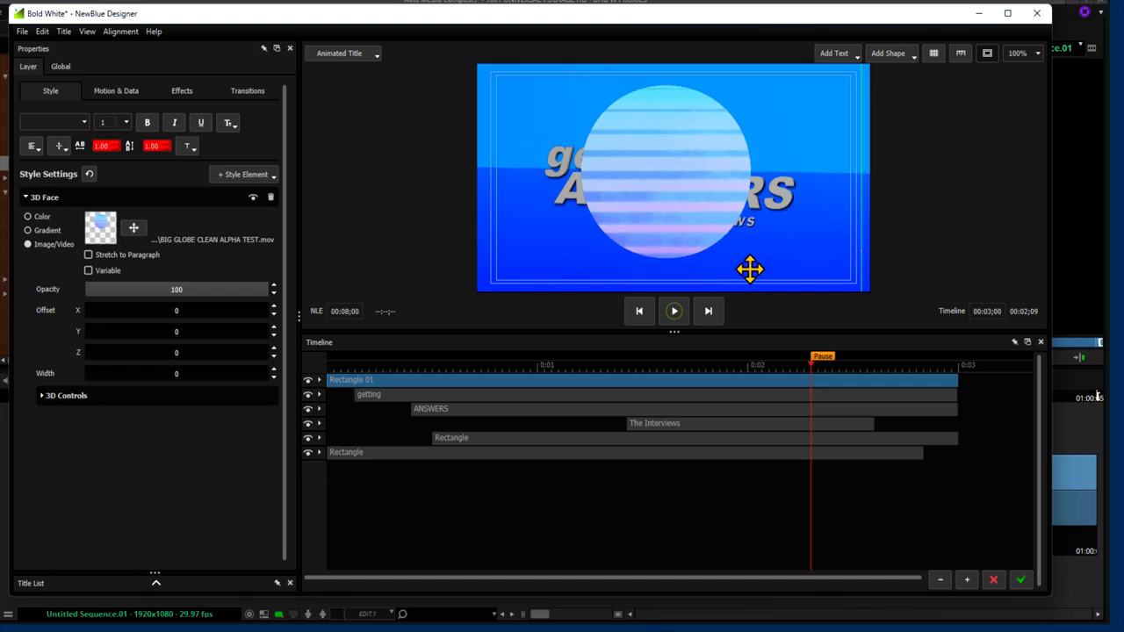
{"action": "left_click", "coordinate": [104, 230]}
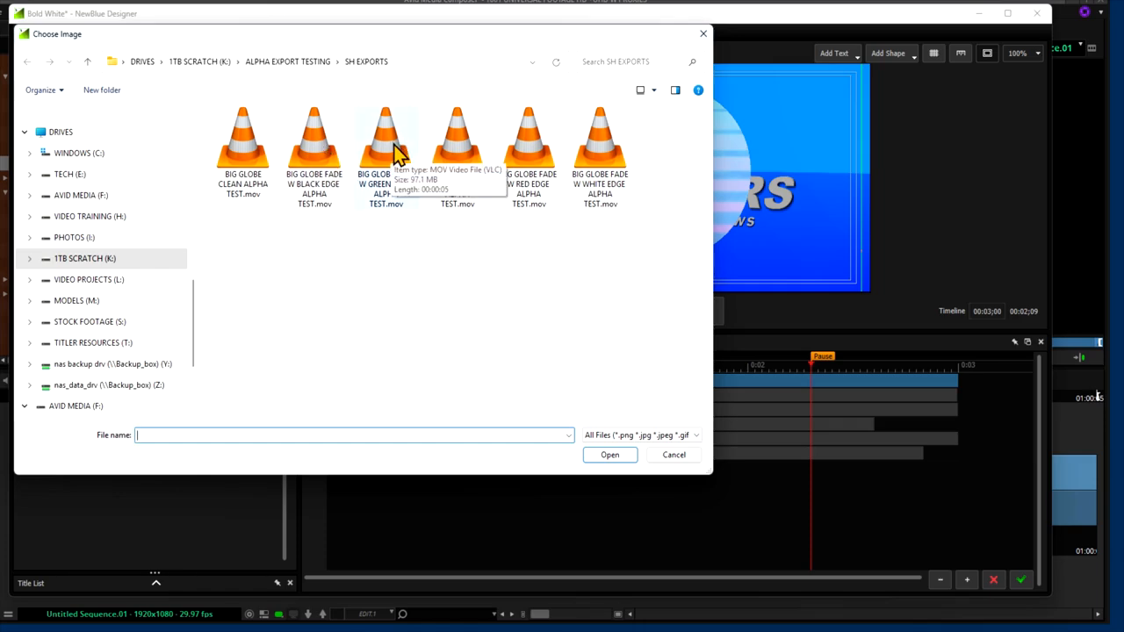
{"action": "double_click", "coordinate": [460, 151]}
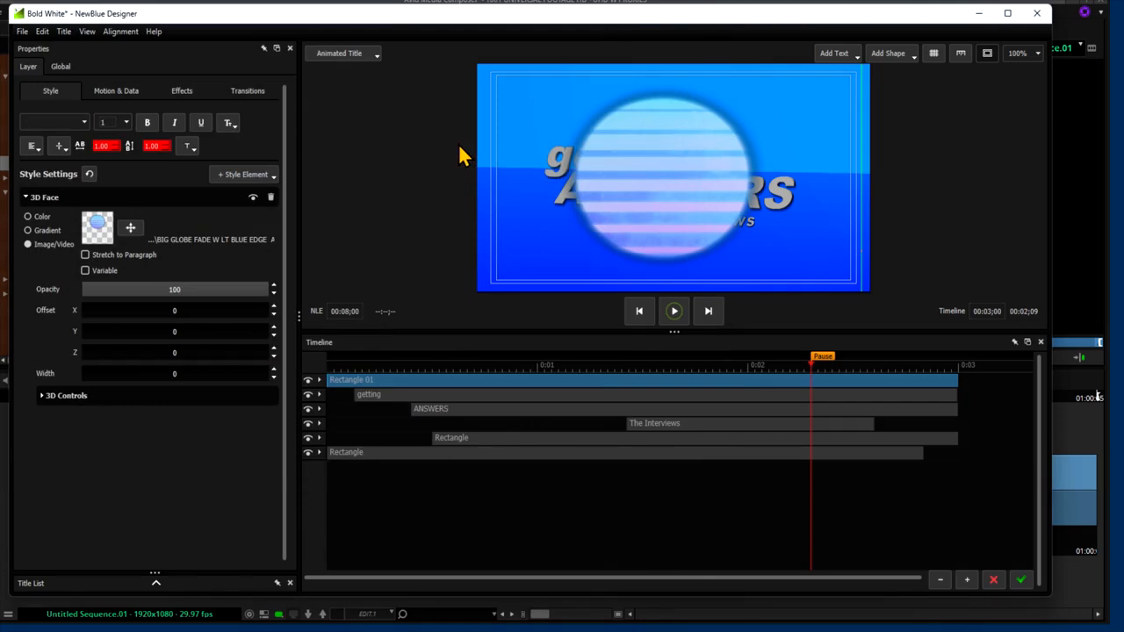